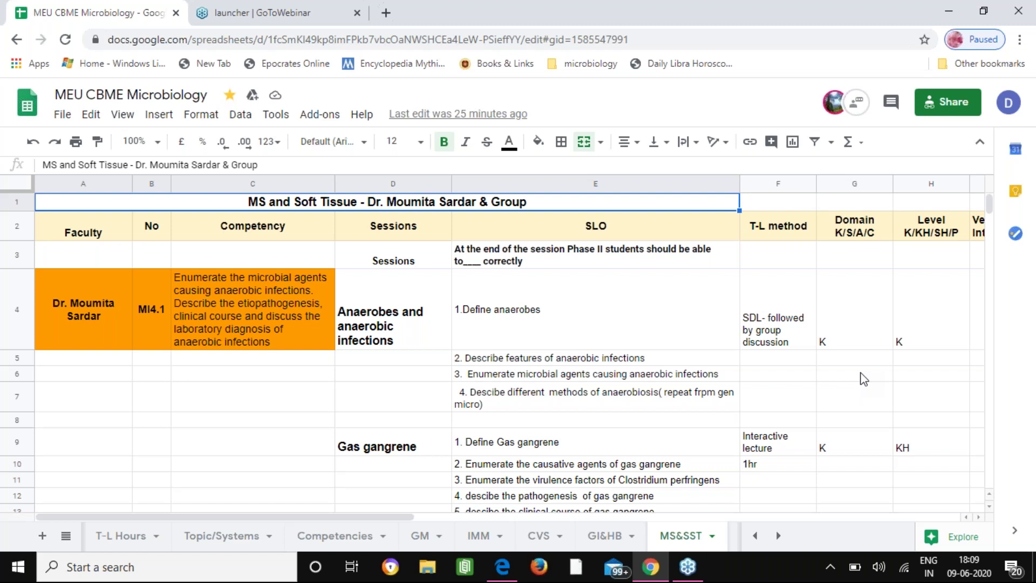
# Review competency MI4.1 and the learning objectives of its Anaerobes and anaerobic infections session in the MS&SST sheet
pyautogui.press('Down')
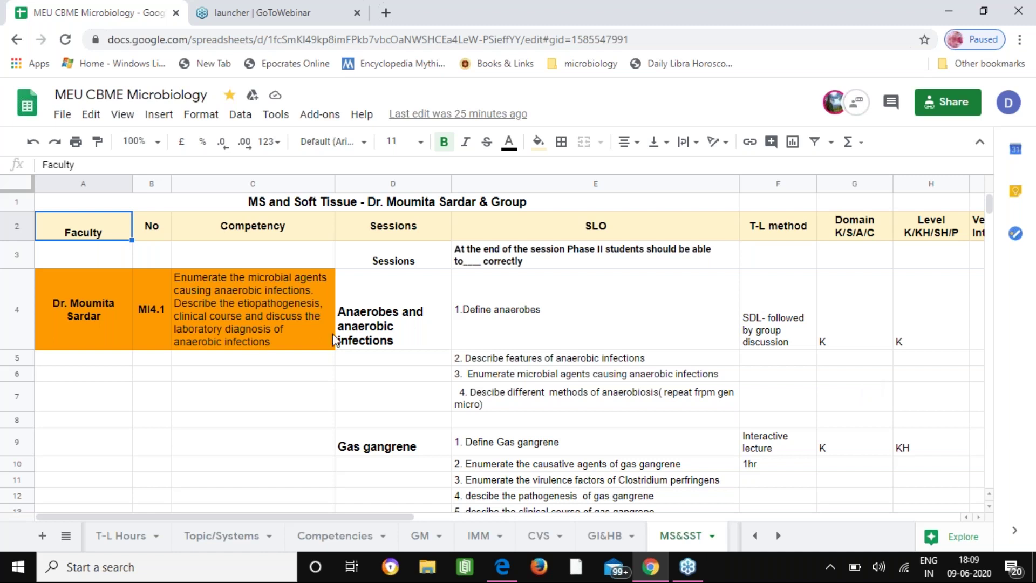
pyautogui.click(238, 335)
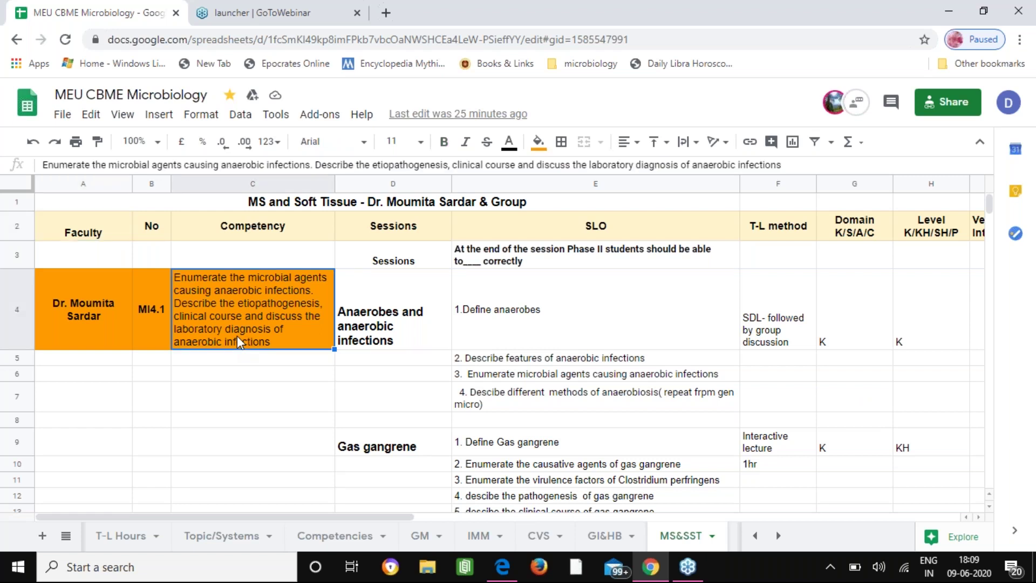
pyautogui.press('Right')
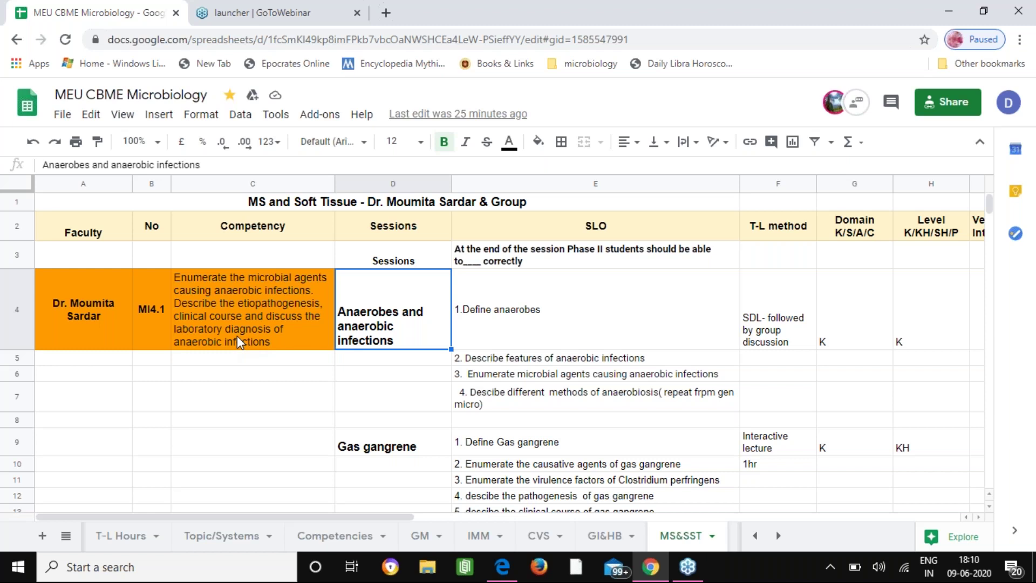
pyautogui.press('Down')
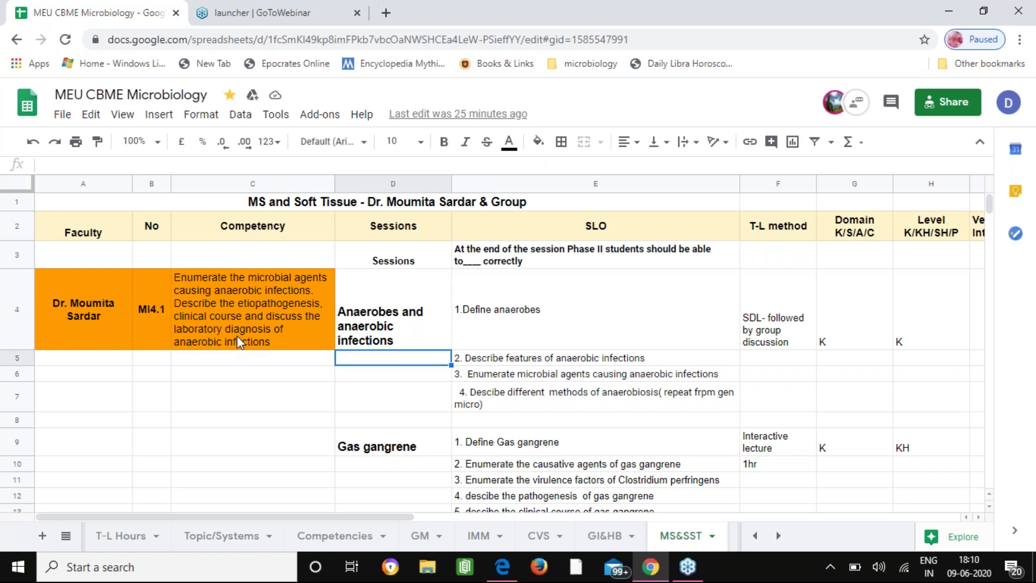
pyautogui.press('Up')
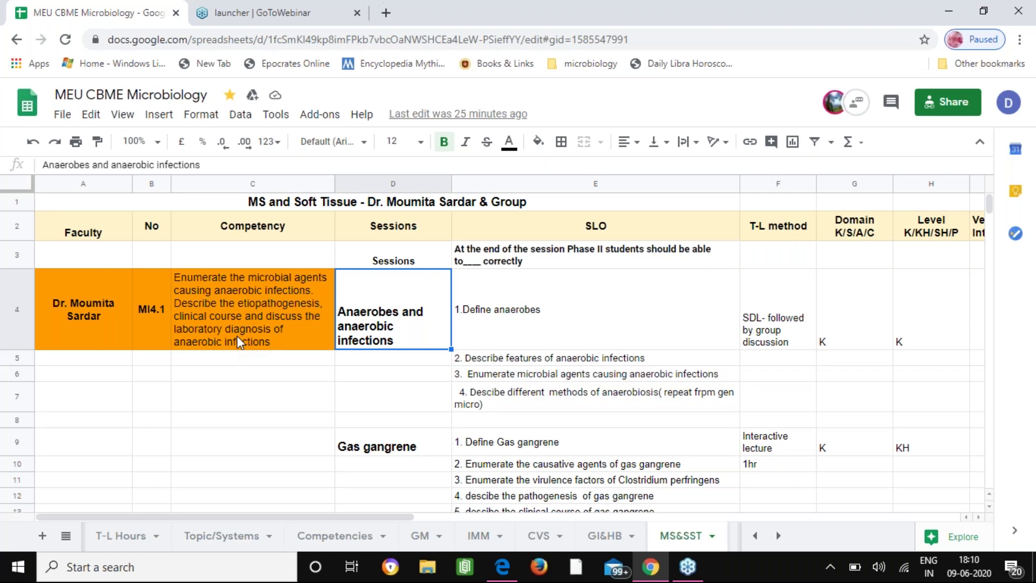
pyautogui.press('Right')
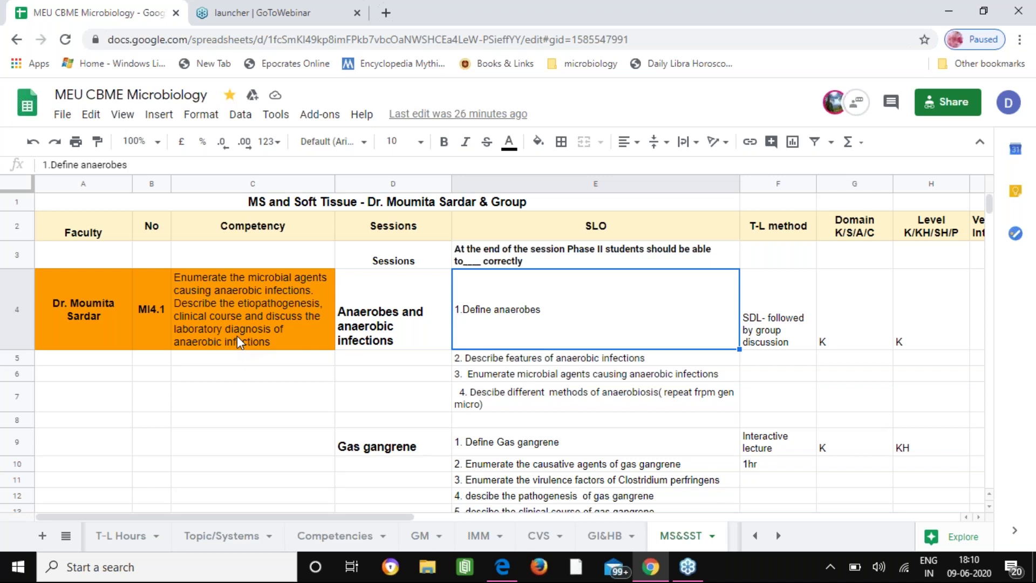
pyautogui.press('Down')
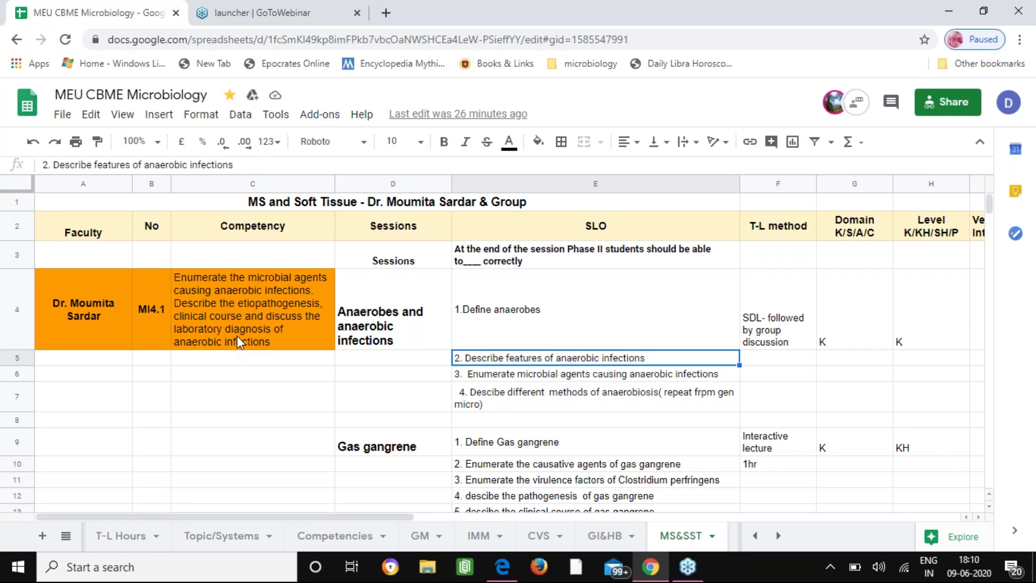
pyautogui.press('Down')
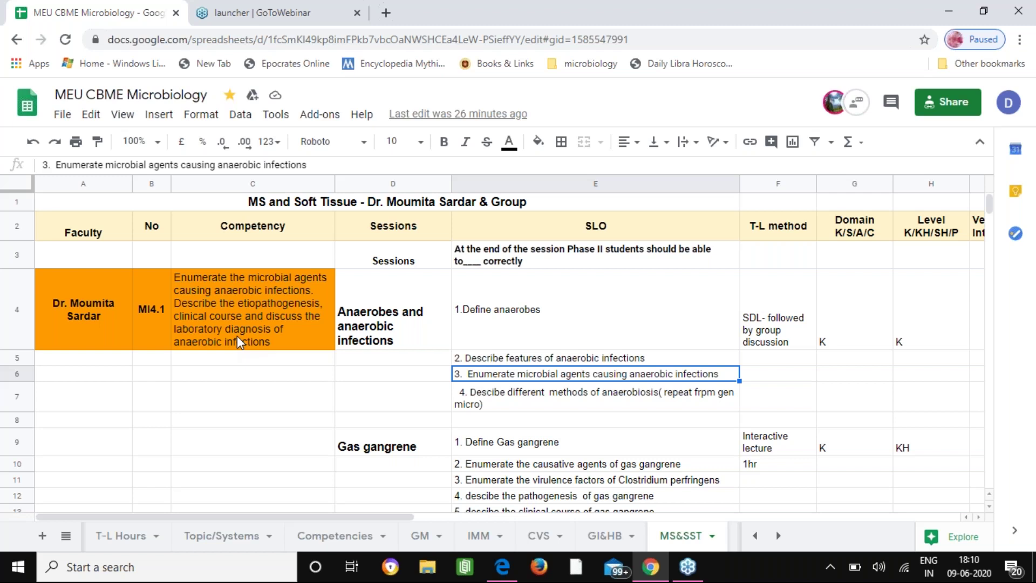
pyautogui.press('Down')
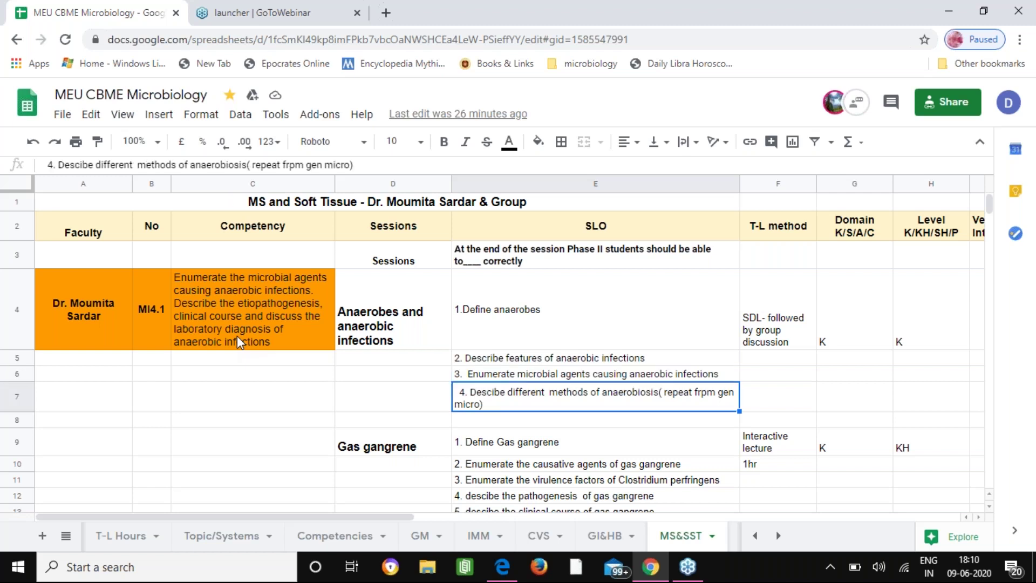
# Go through the Gas gangrene session's learning objectives, from its definition to the diagnostic modalities
pyautogui.press('Down')
pyautogui.press('Down')
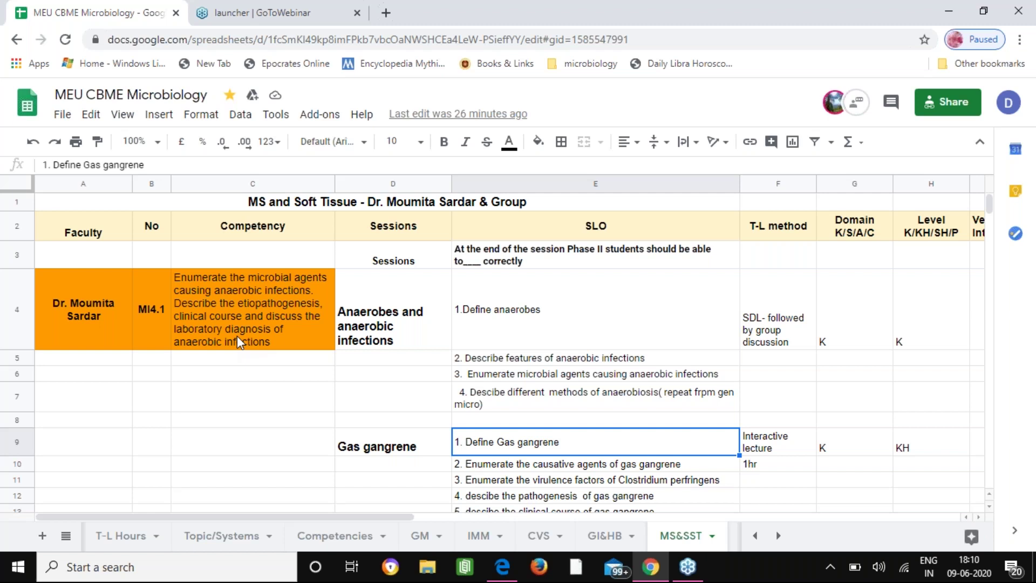
pyautogui.press('Left')
pyautogui.press('Down')
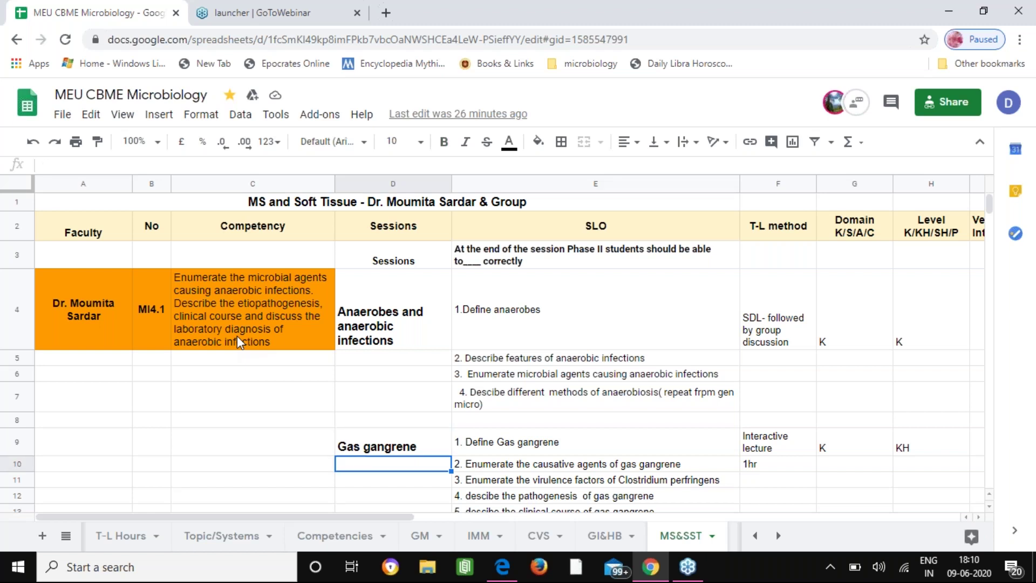
pyautogui.press('Right')
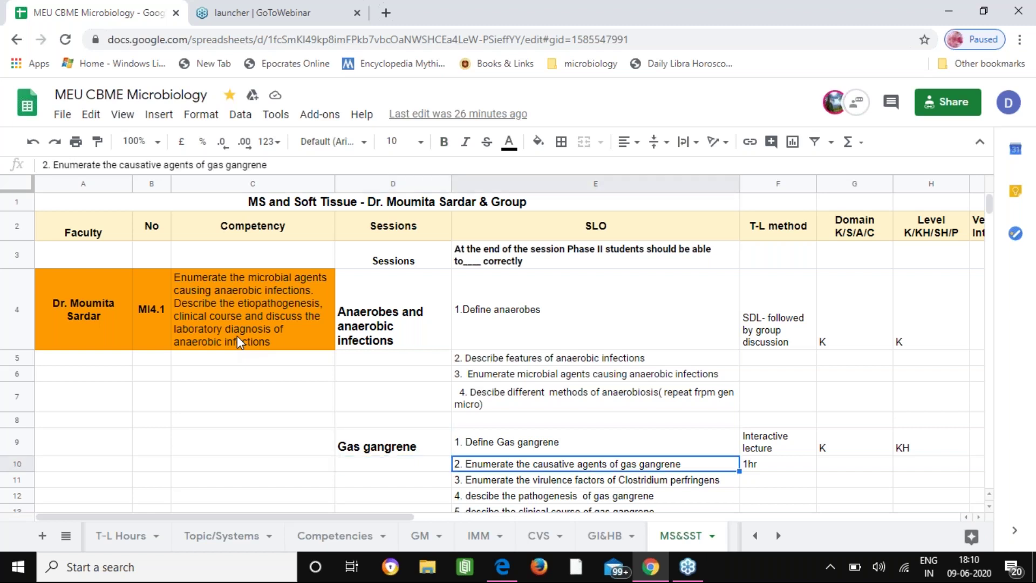
pyautogui.press('Down')
pyautogui.press('Up')
pyautogui.press('Up')
pyautogui.press('Up')
pyautogui.press('Up')
pyautogui.press('Down')
pyautogui.press('Down')
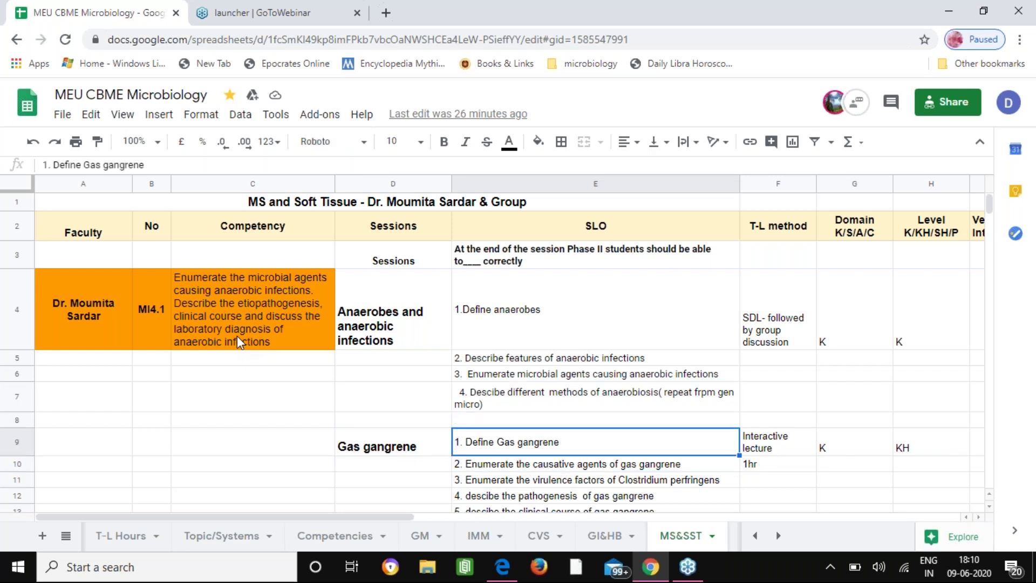
pyautogui.press('Down')
pyautogui.press('Down')
pyautogui.press('Down')
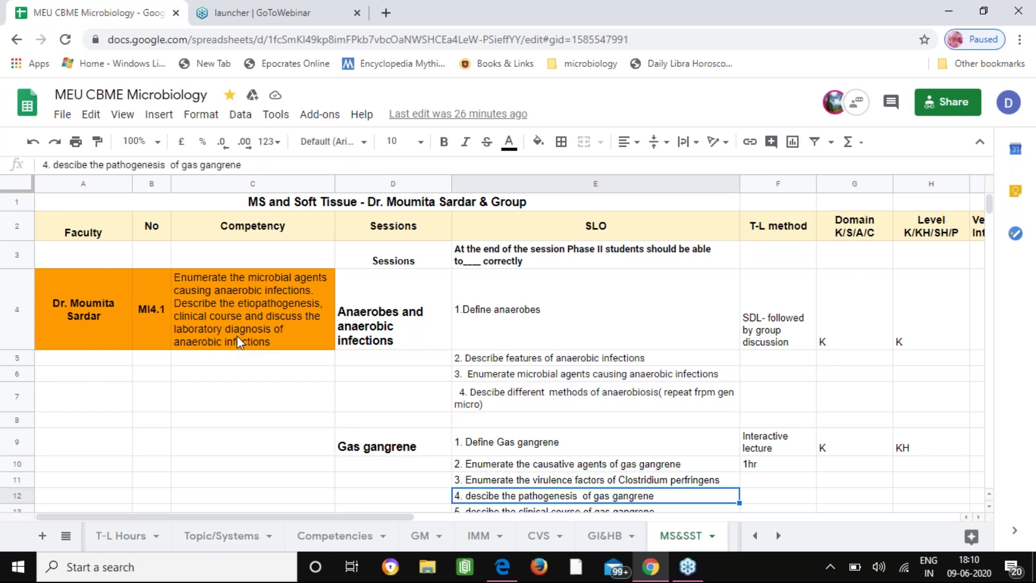
pyautogui.press('Down')
pyautogui.press('Down')
pyautogui.press('Down')
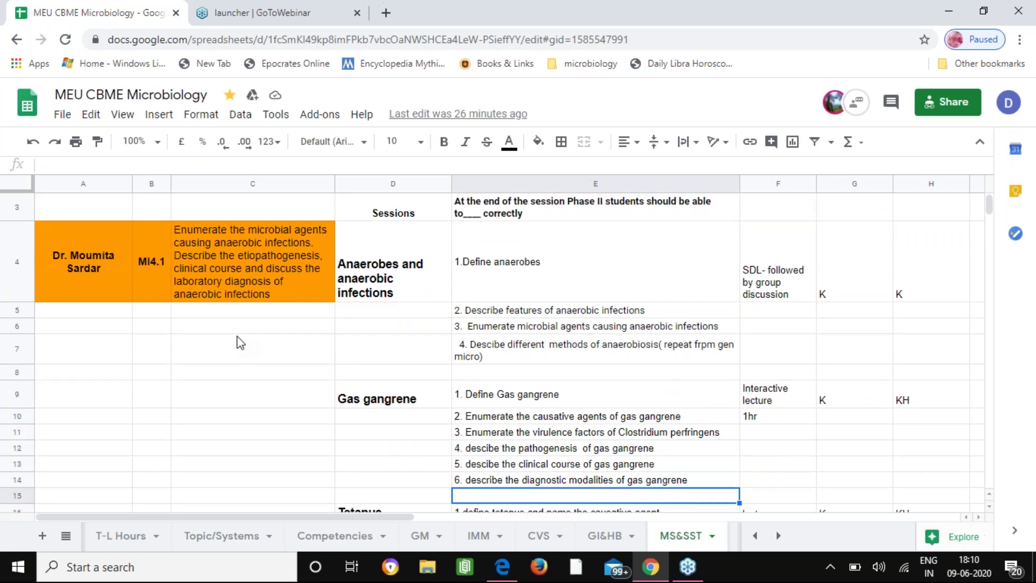
# Read through the Tetanus session's learning objectives, from definition and causative agent to management and prophylaxis
pyautogui.press('Down')
pyautogui.press('Down')
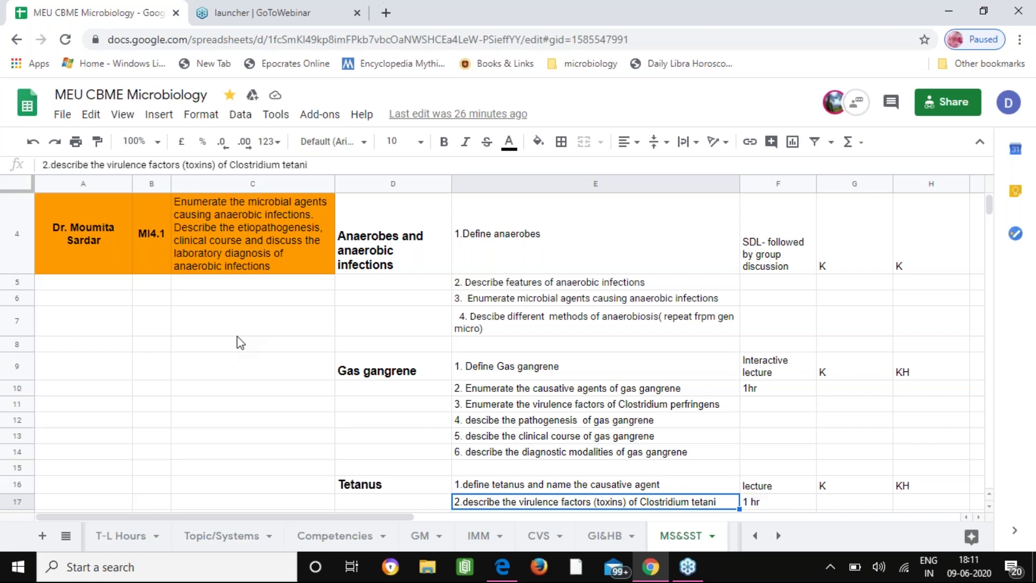
pyautogui.press('Down')
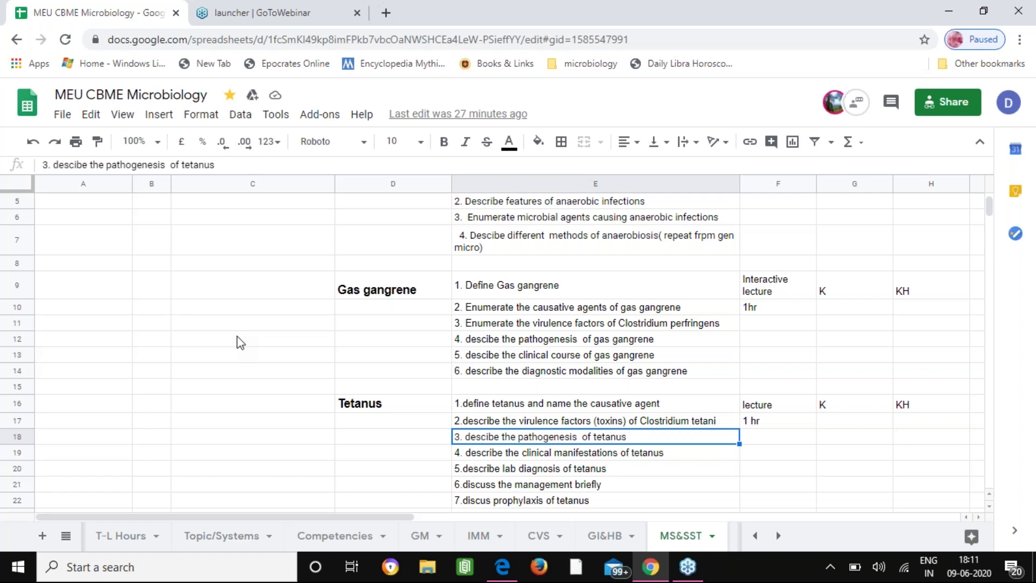
pyautogui.press('Up')
pyautogui.press('Up')
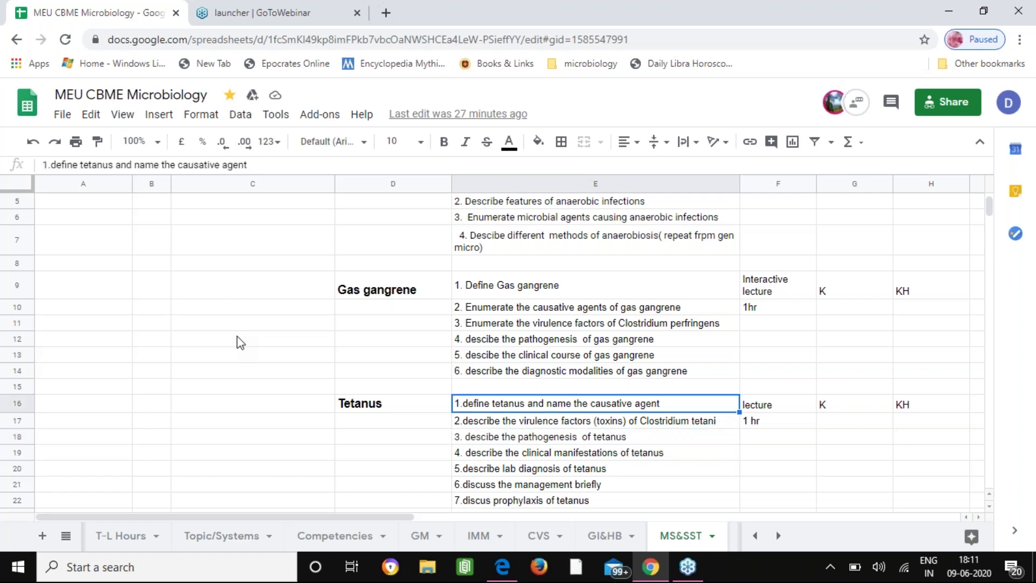
pyautogui.press('Up')
pyautogui.press('Up')
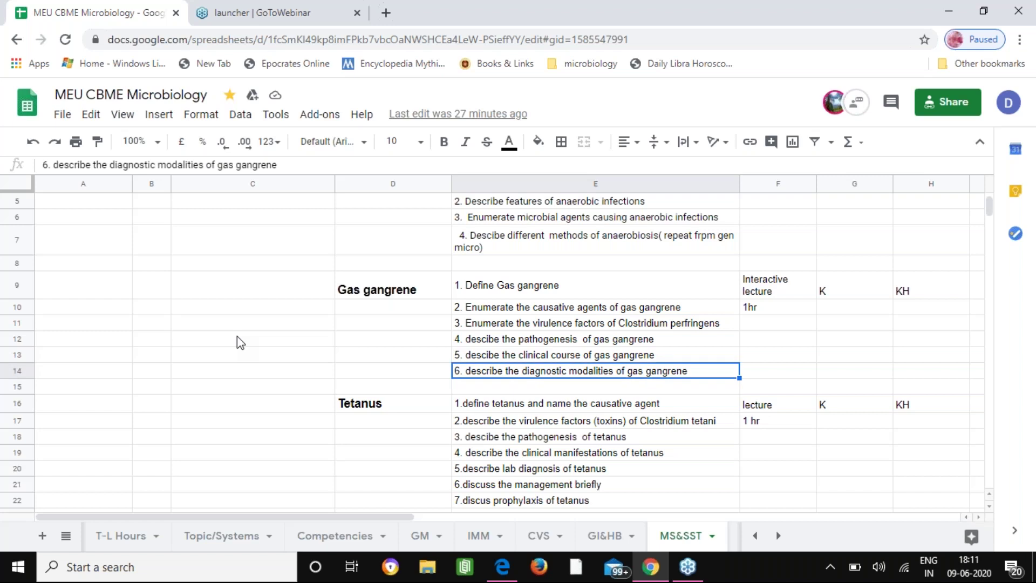
pyautogui.press('Down')
pyautogui.press('Down')
pyautogui.press('Down')
pyautogui.press('Down')
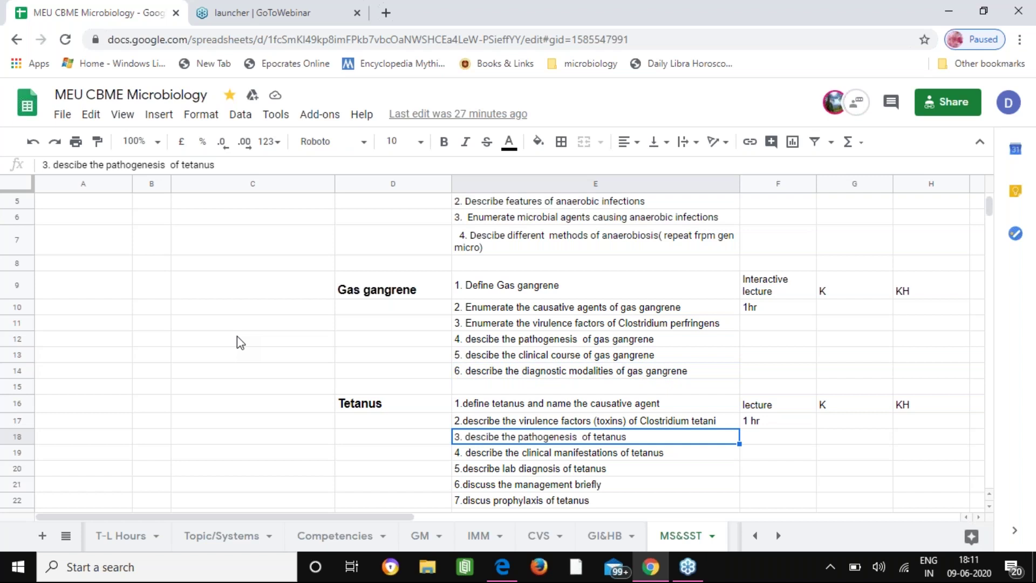
pyautogui.press('Down')
pyautogui.press('Down')
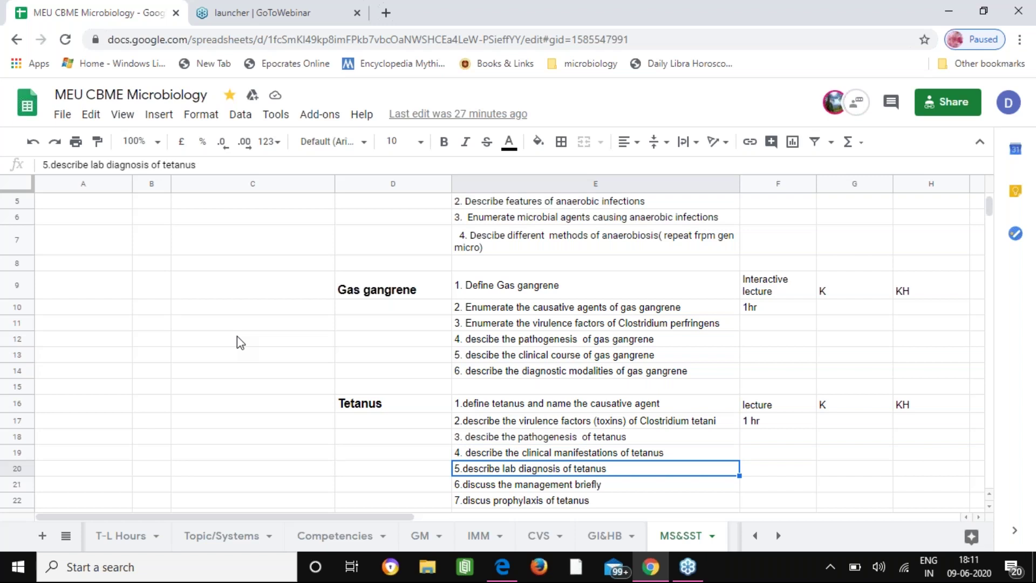
pyautogui.press('Down')
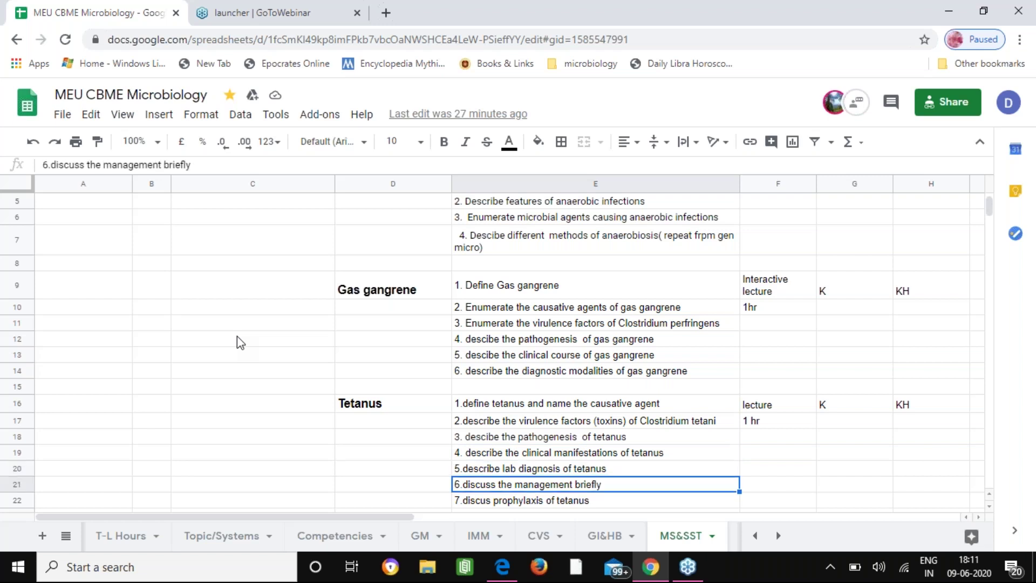
pyautogui.press('Down')
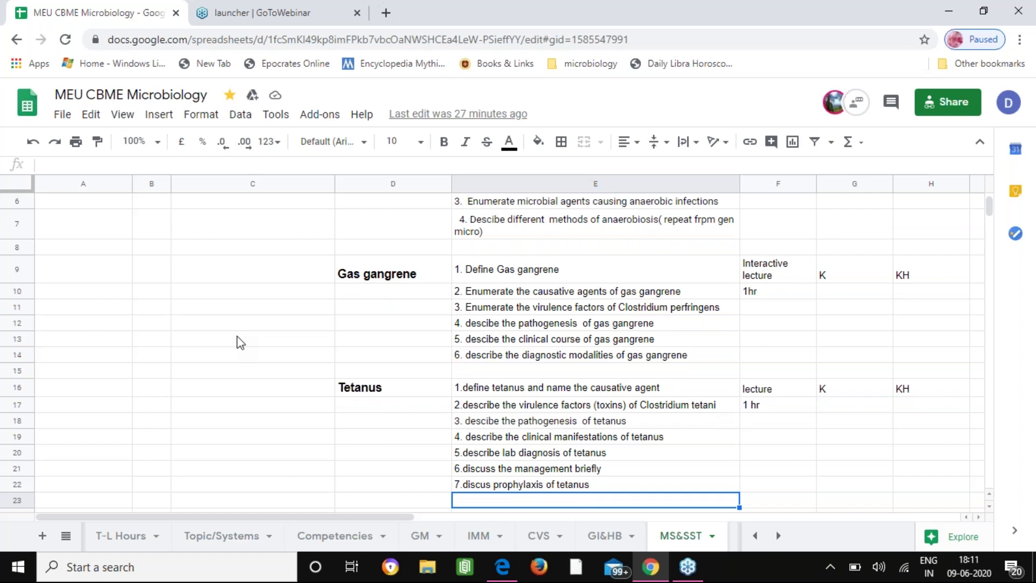
# Examine the Botulism session's learning objectives, covering types, toxin, pathogenesis, clinical manifestations and lab diagnosis
pyautogui.press('Down')
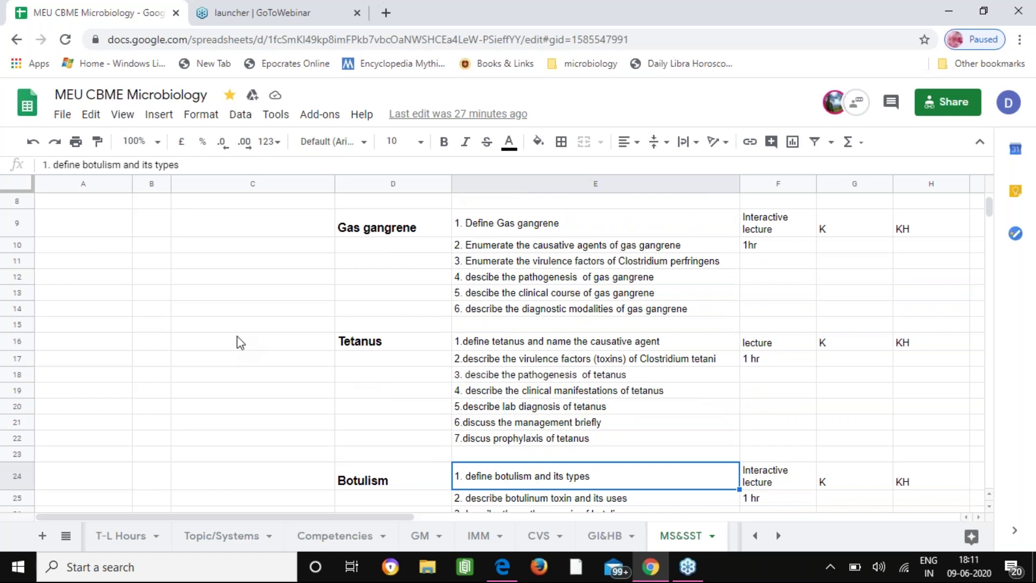
pyautogui.press('Down')
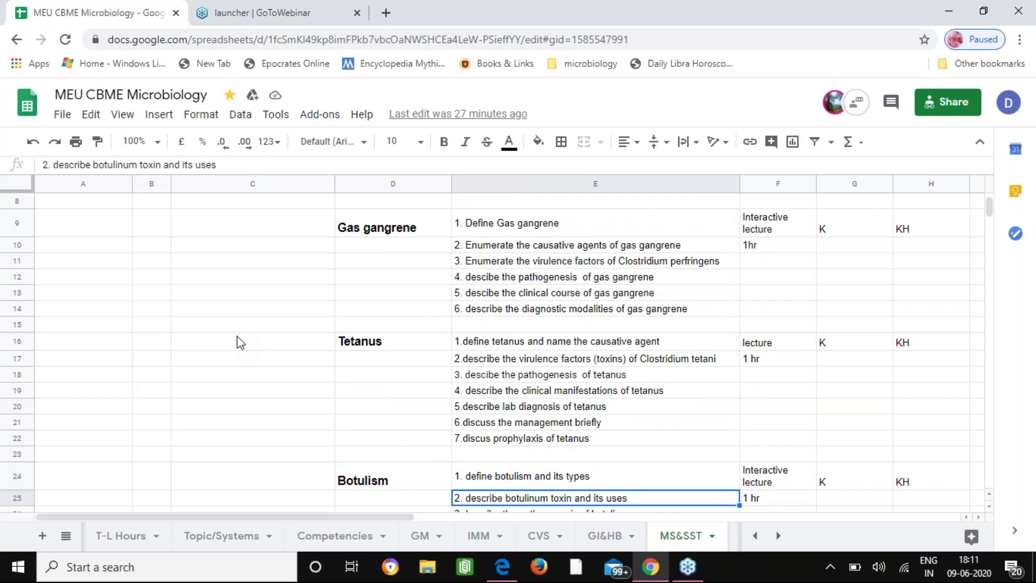
pyautogui.press('Down')
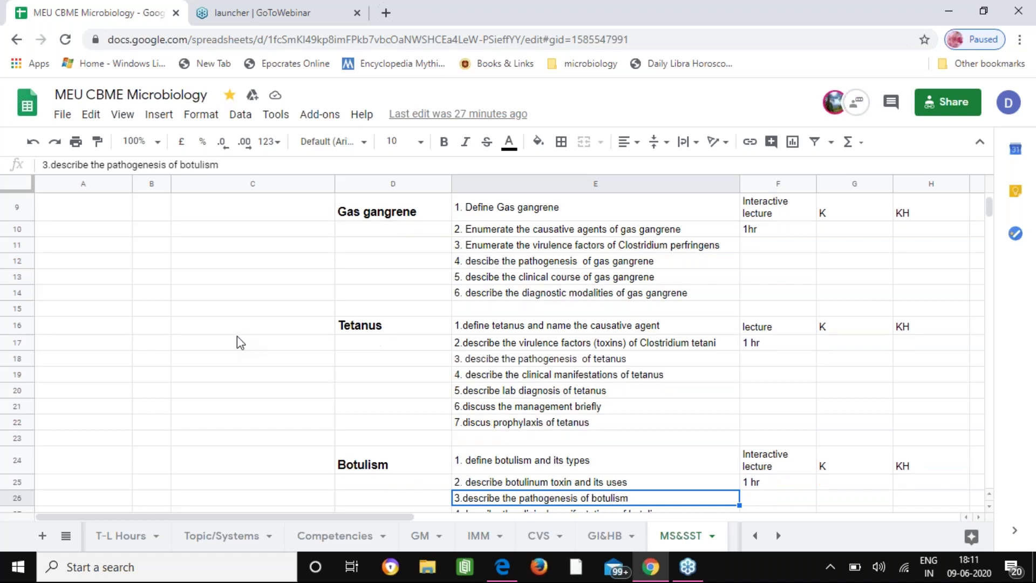
pyautogui.press('Down')
pyautogui.press('Down')
pyautogui.press('Down')
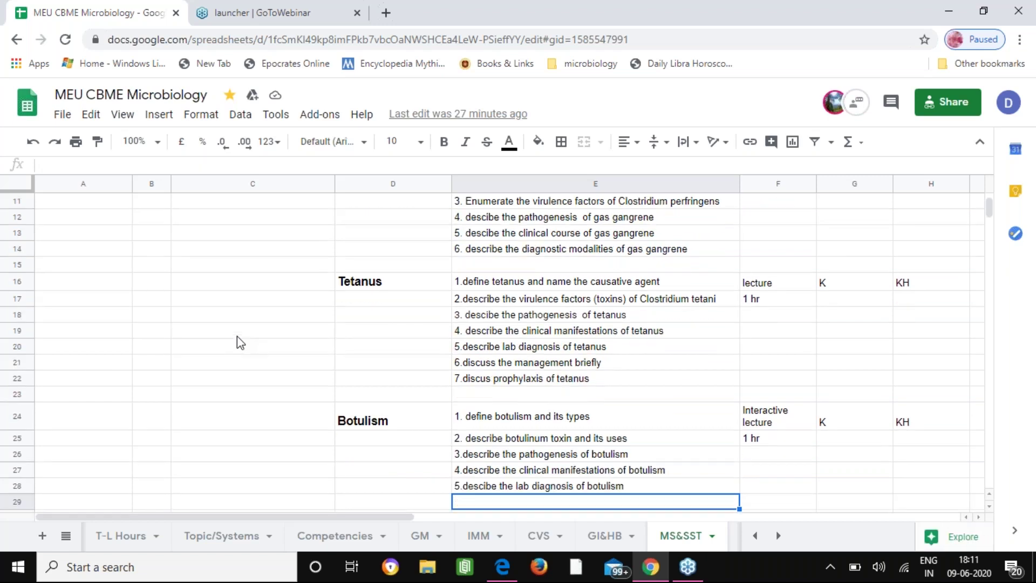
pyautogui.press('Down')
pyautogui.press('Down')
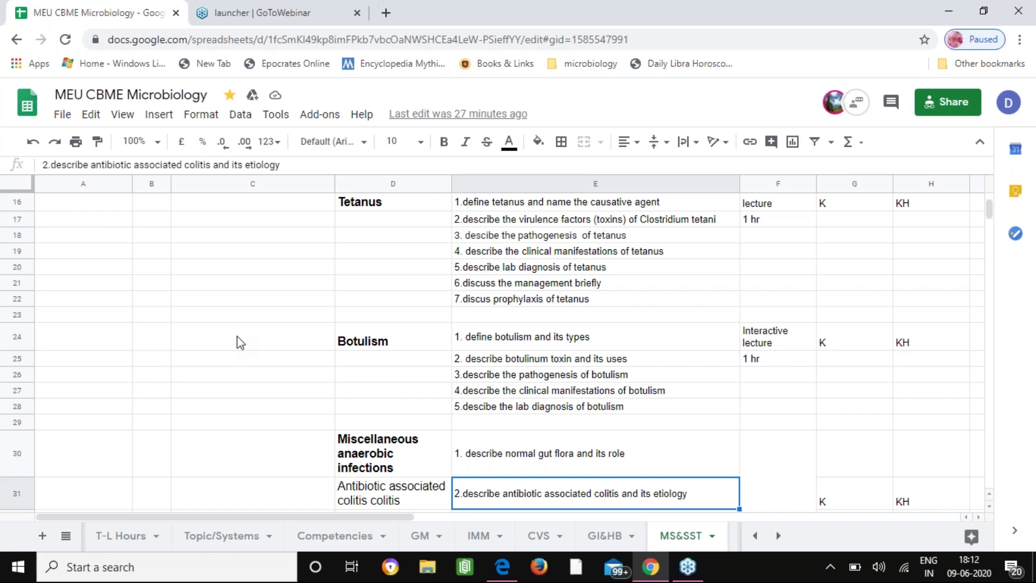
pyautogui.press('Down')
pyautogui.press('Up')
pyautogui.press('Up')
pyautogui.press('Up')
pyautogui.press('Up')
pyautogui.press('Up')
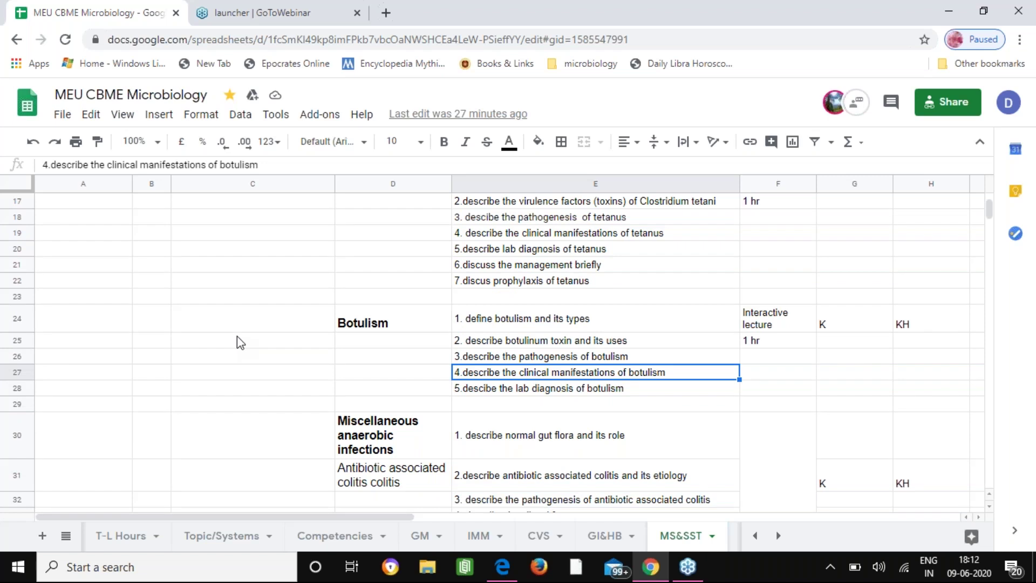
pyautogui.press('Down')
pyautogui.press('Down')
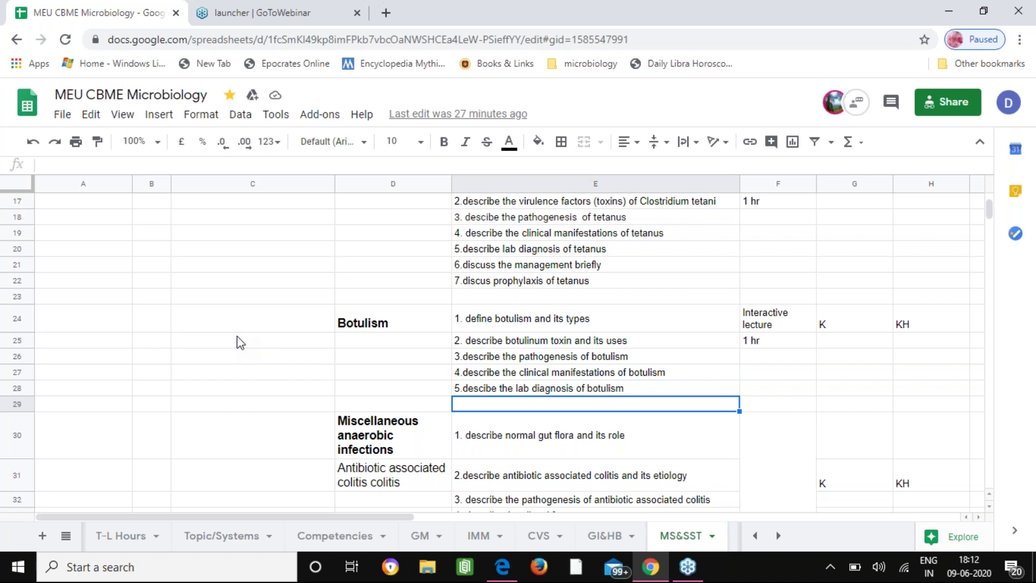
# Review the Miscellaneous anaerobic infections objectives on gut flora, antibiotic associated colitis and non sporing anaerobes
pyautogui.press('Down')
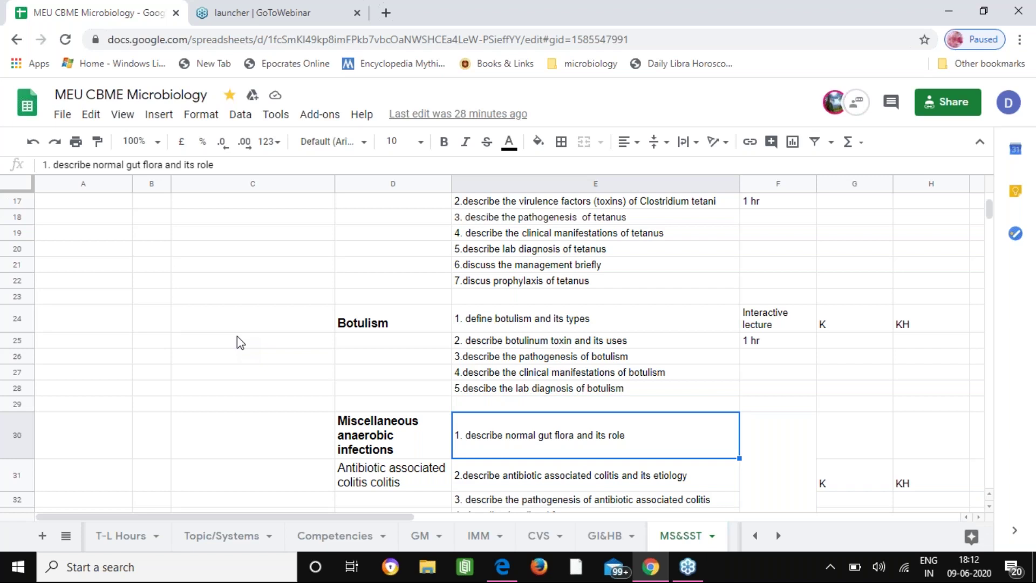
pyautogui.press('Down')
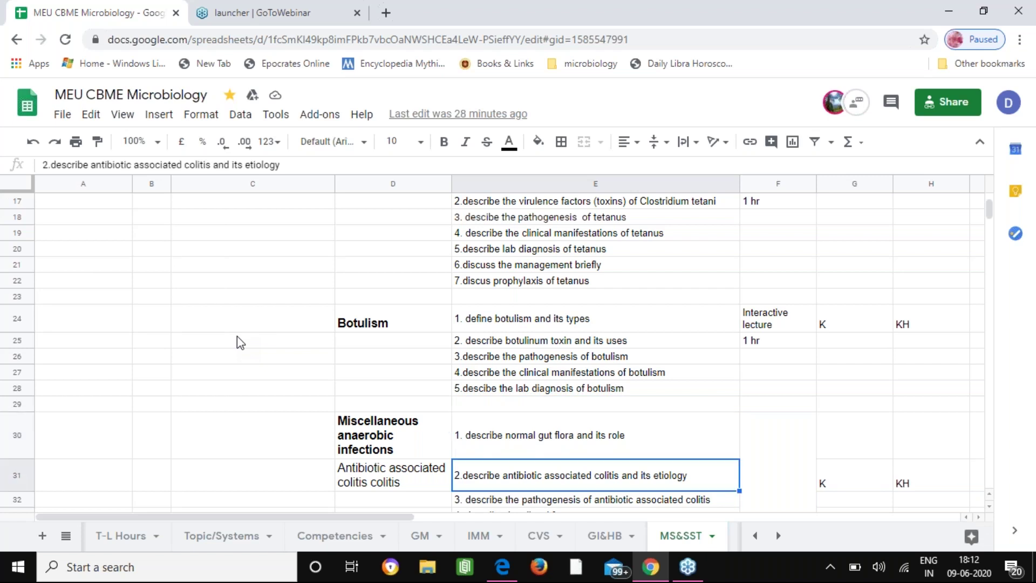
pyautogui.press('Down')
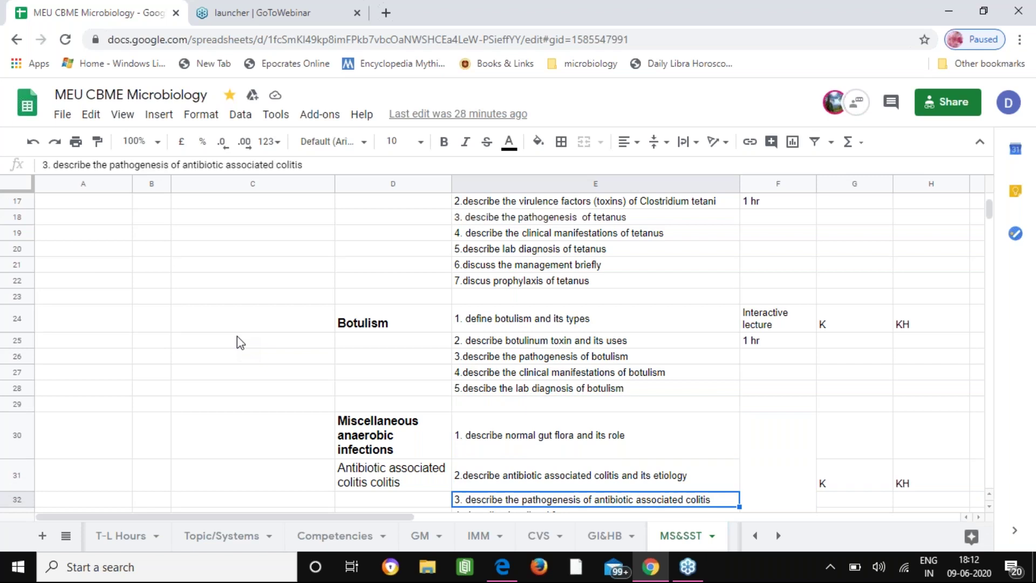
pyautogui.press('Down')
pyautogui.press('Down')
pyautogui.press('Down')
pyautogui.press('Down')
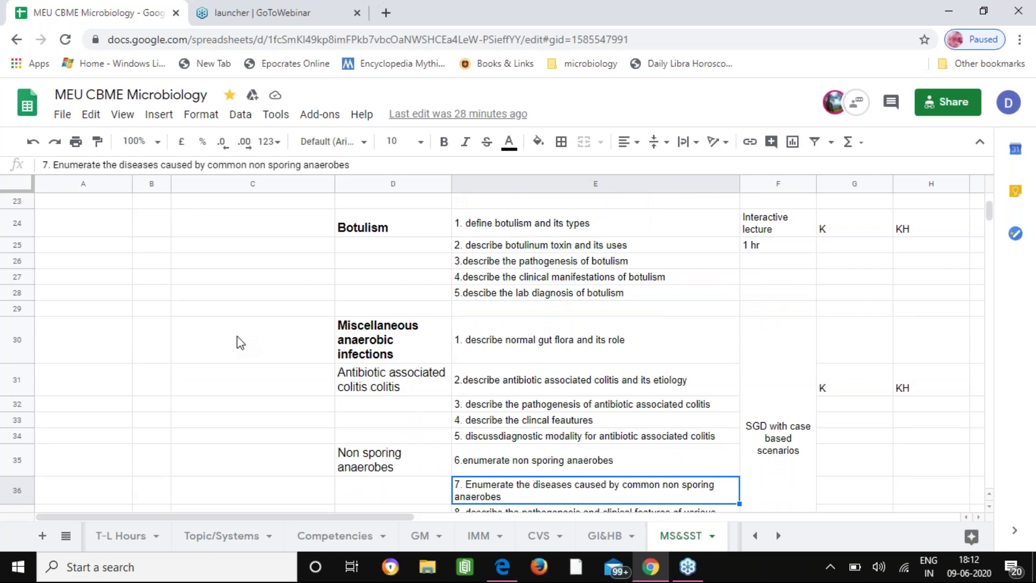
pyautogui.press('Up')
pyautogui.press('Up')
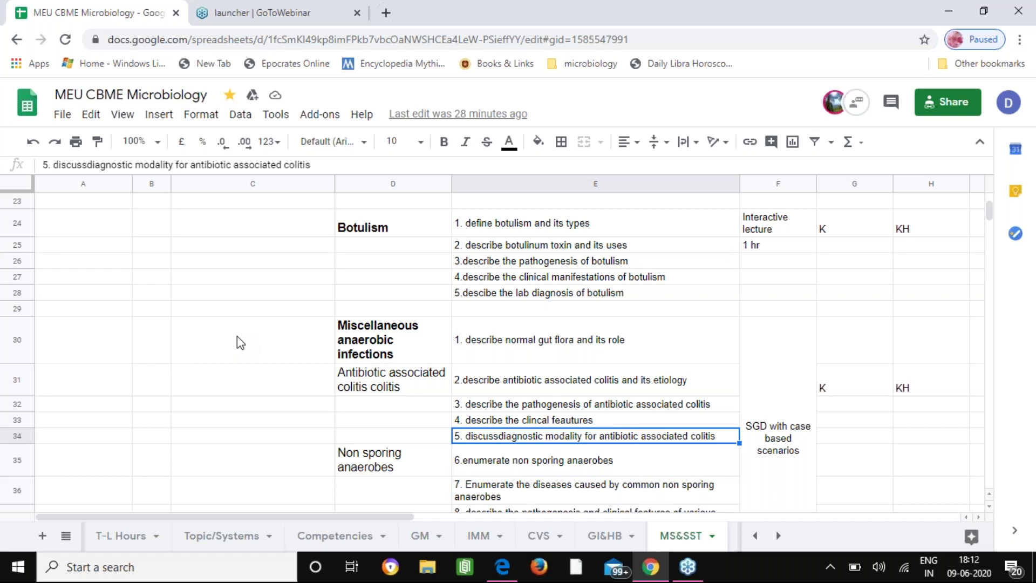
# Read through the antibiotic associated colitis objectives, from etiology and pathogenesis to clinical features and diagnostic modality
pyautogui.press('Up')
pyautogui.press('Up')
pyautogui.press('Up')
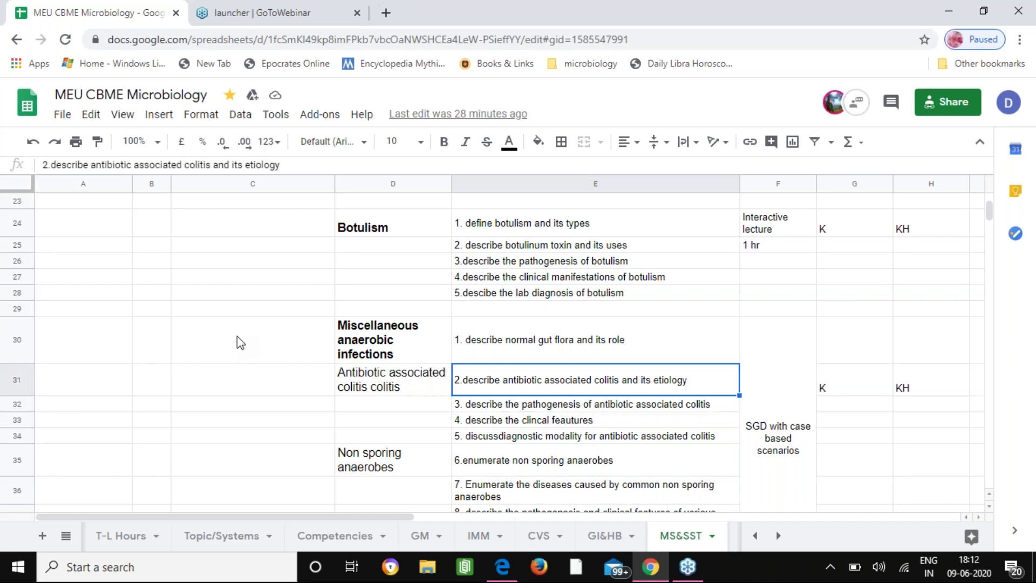
pyautogui.press('Down')
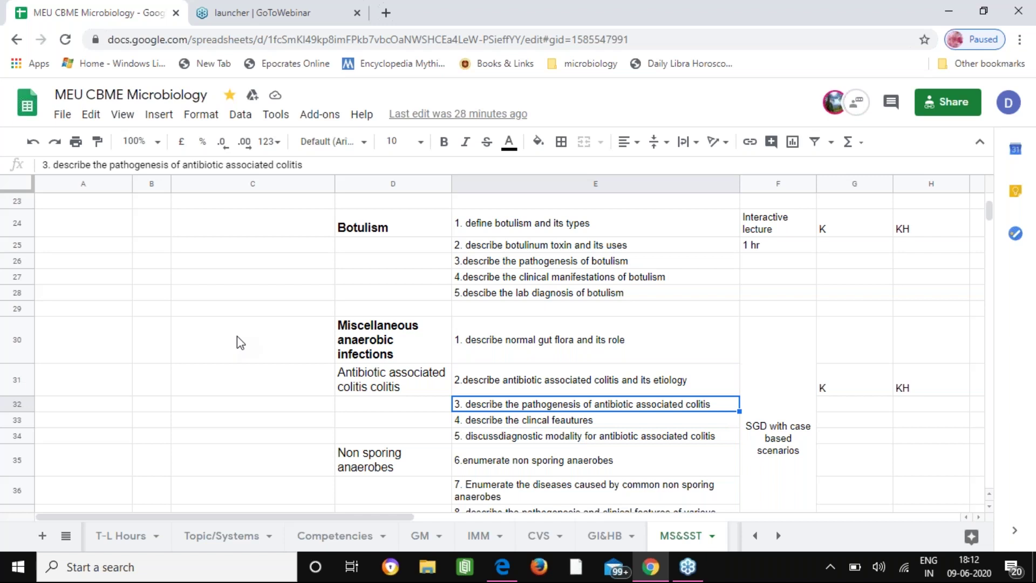
pyautogui.press('Down')
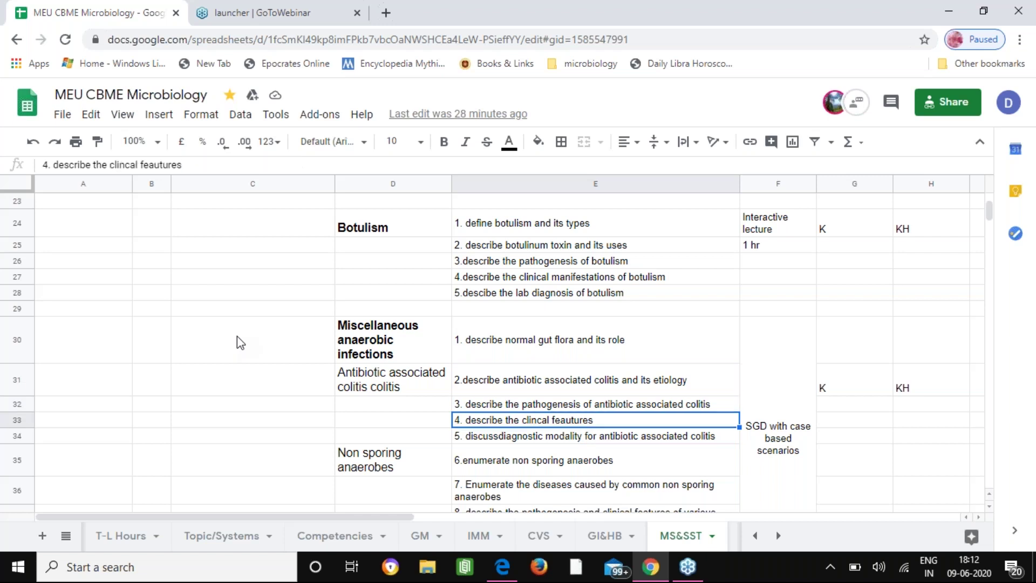
pyautogui.press('Down')
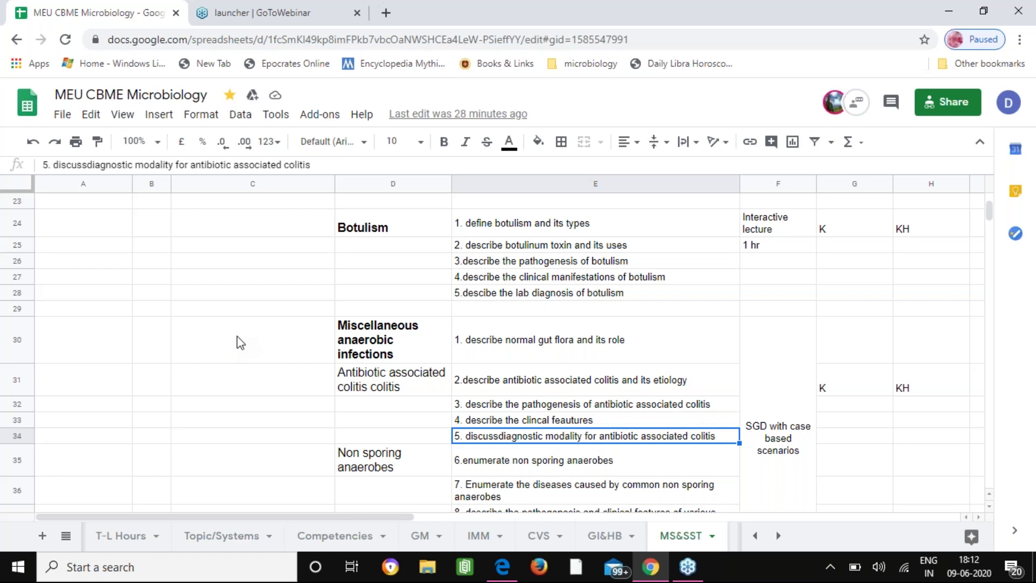
# Review the non sporing anaerobes objectives, covering their enumeration, diseases caused, pathogenesis with clinical features, and laboratory diagnosis
pyautogui.press('Down')
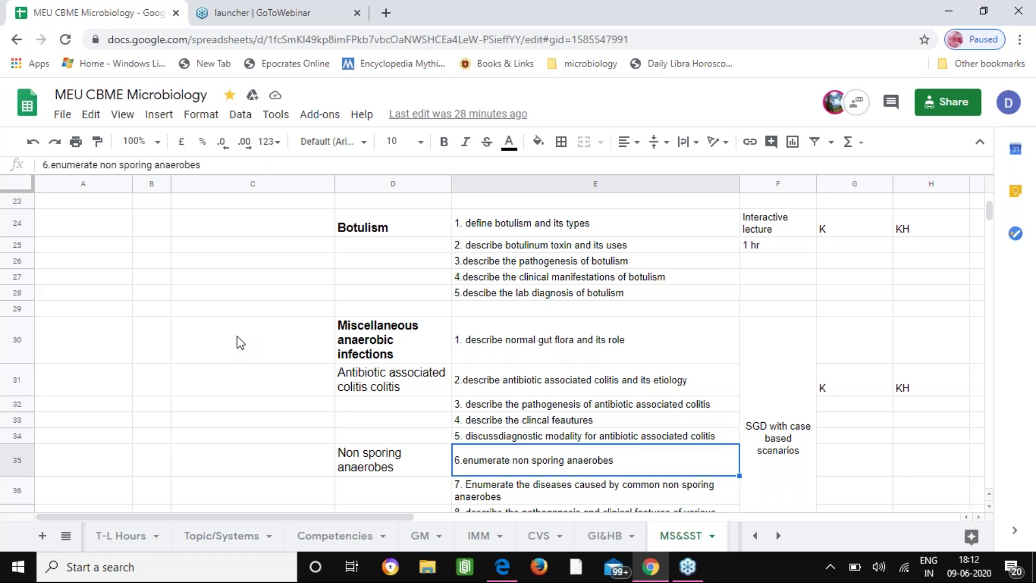
pyautogui.press('Down')
pyautogui.press('Down')
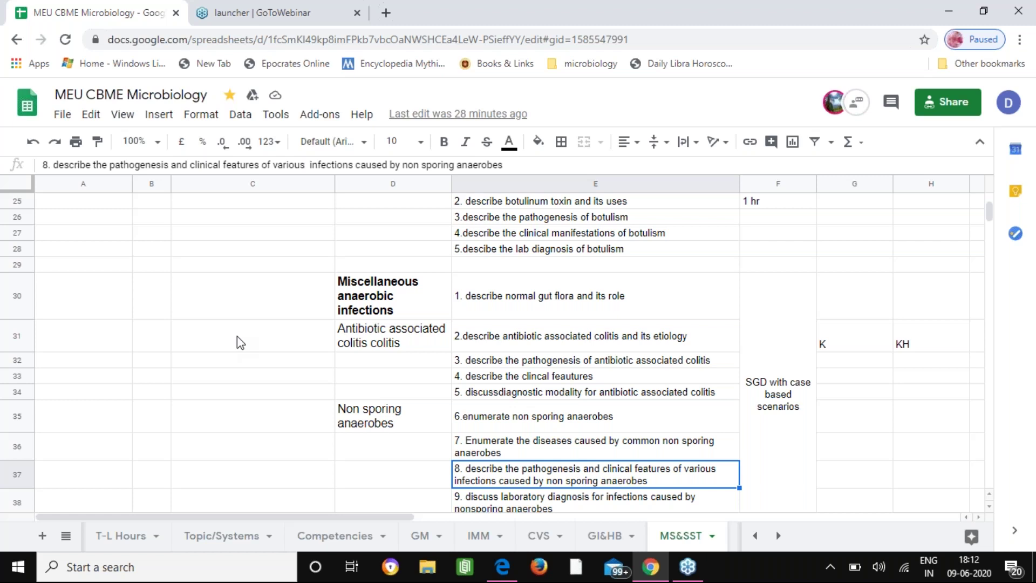
pyautogui.press('Down')
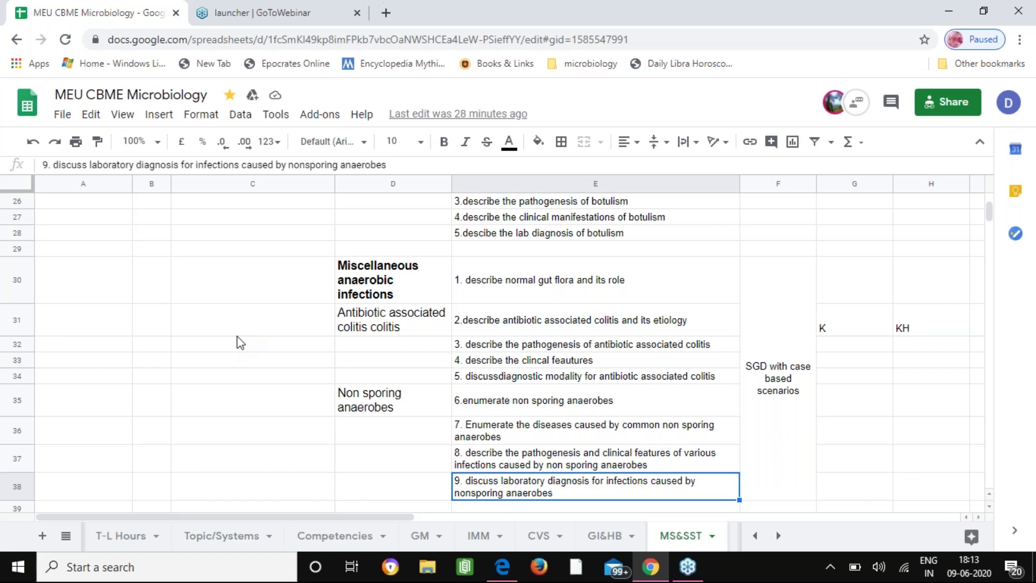
pyautogui.press('Down')
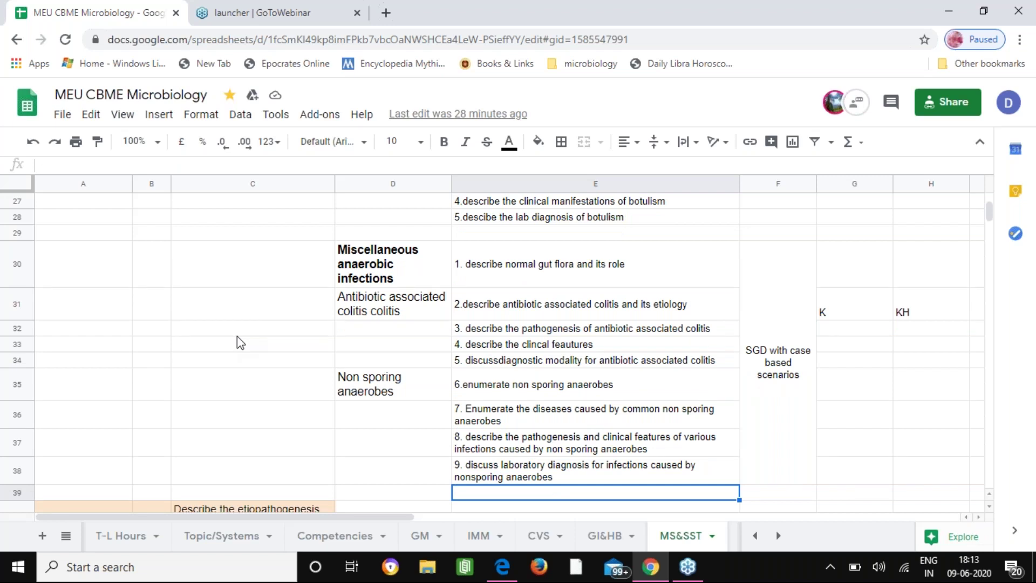
# Examine competency MI4.2 on bone and joint infections and its first session topic, Osteomyelitis
pyautogui.press('Down')
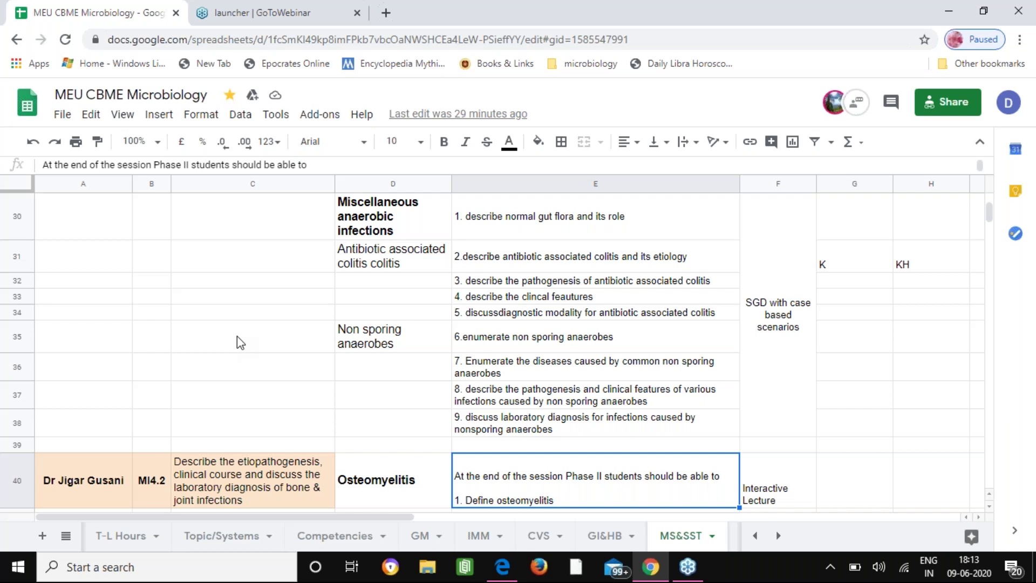
pyautogui.press('Up')
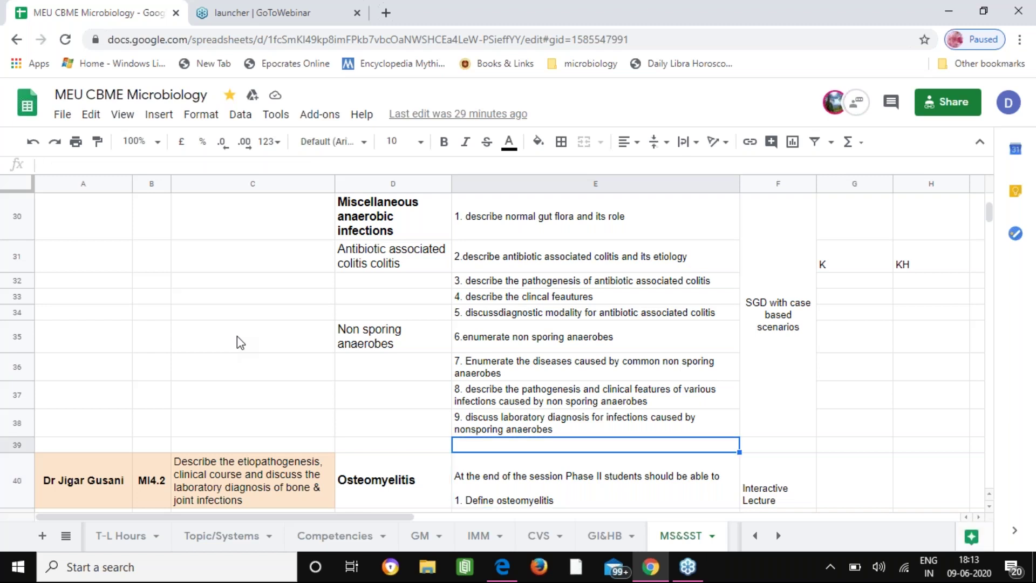
pyautogui.press('Down')
pyautogui.press('Down')
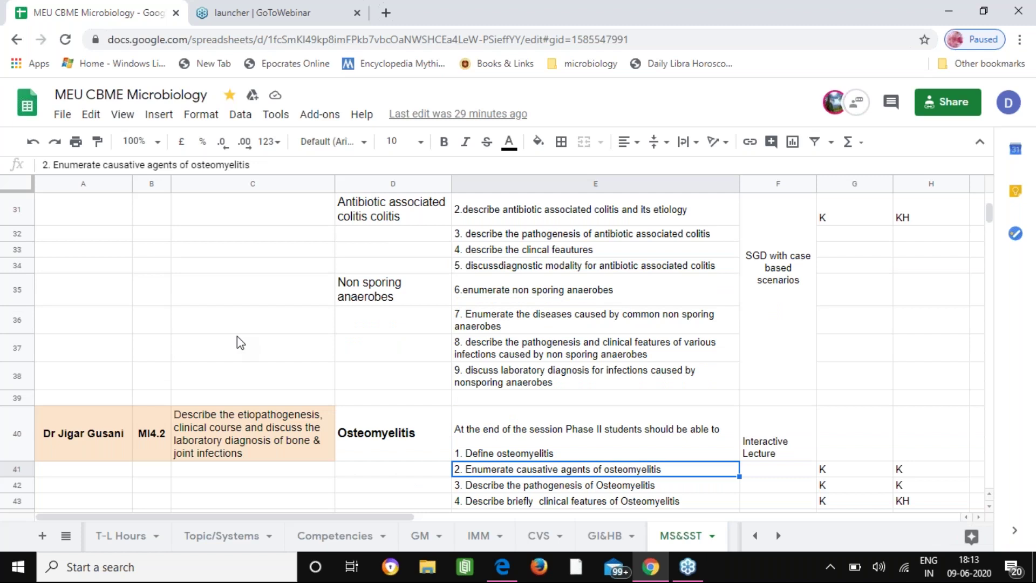
pyautogui.click(234, 425)
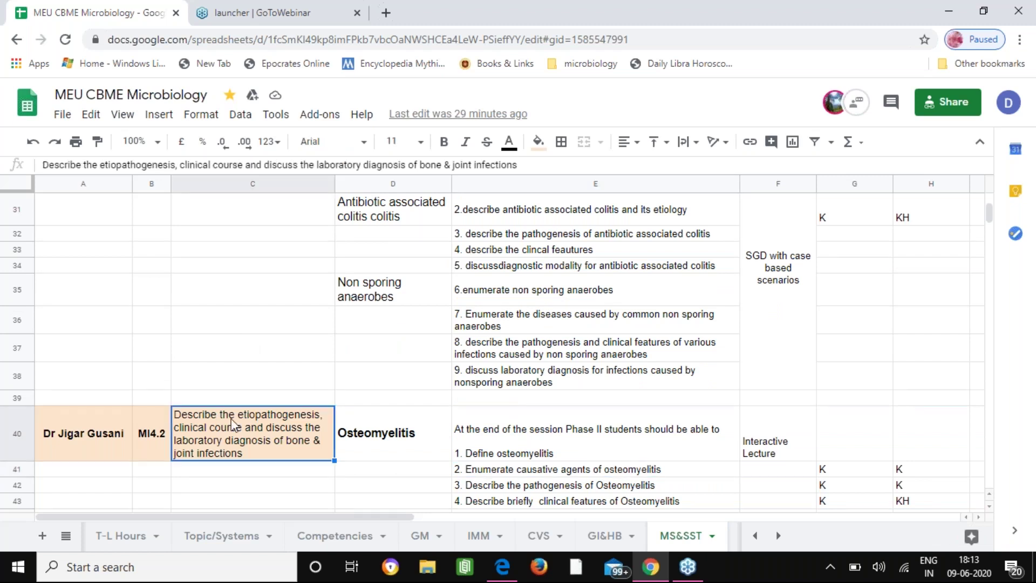
pyautogui.press('Down')
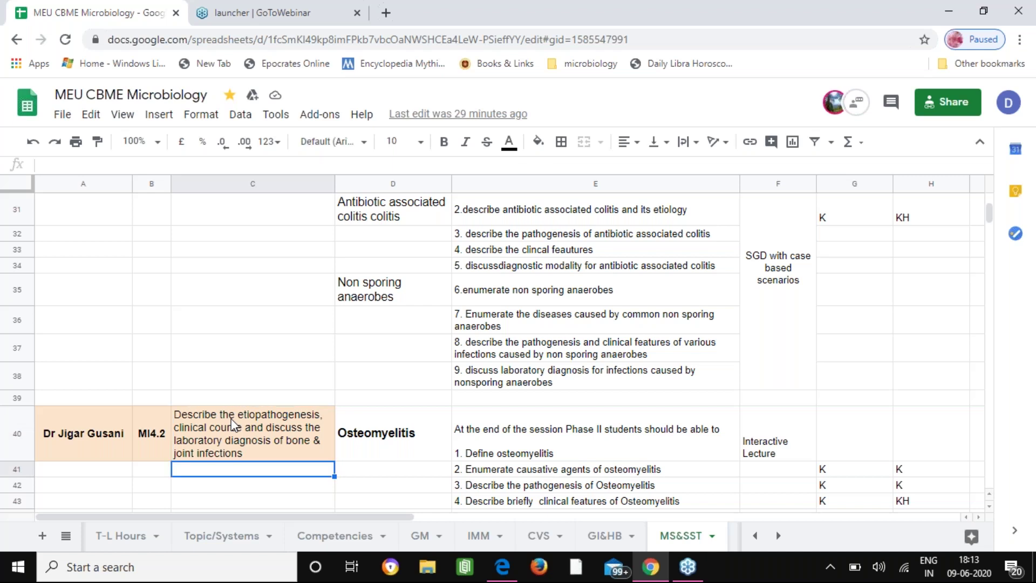
pyautogui.press('Down')
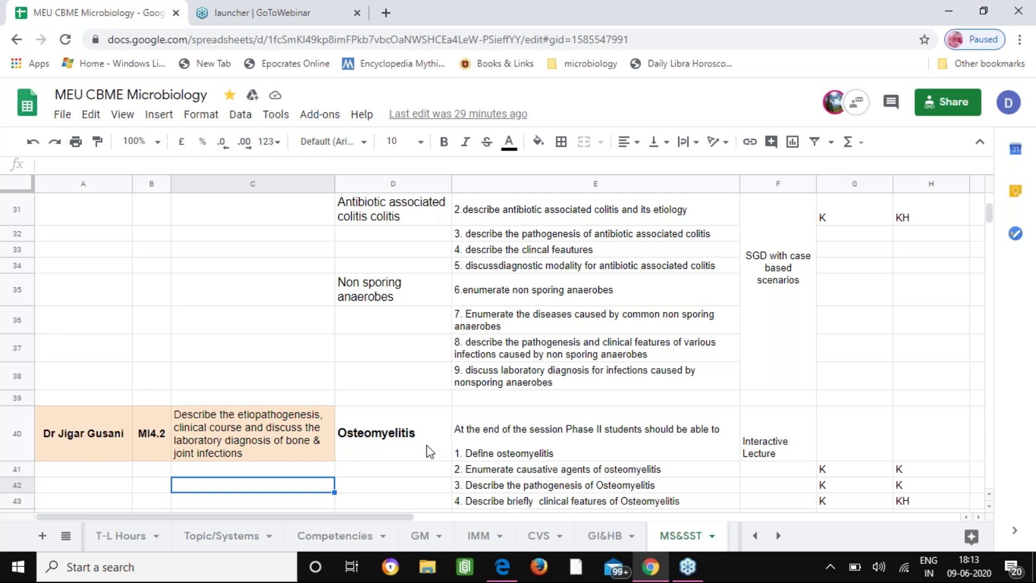
pyautogui.click(430, 452)
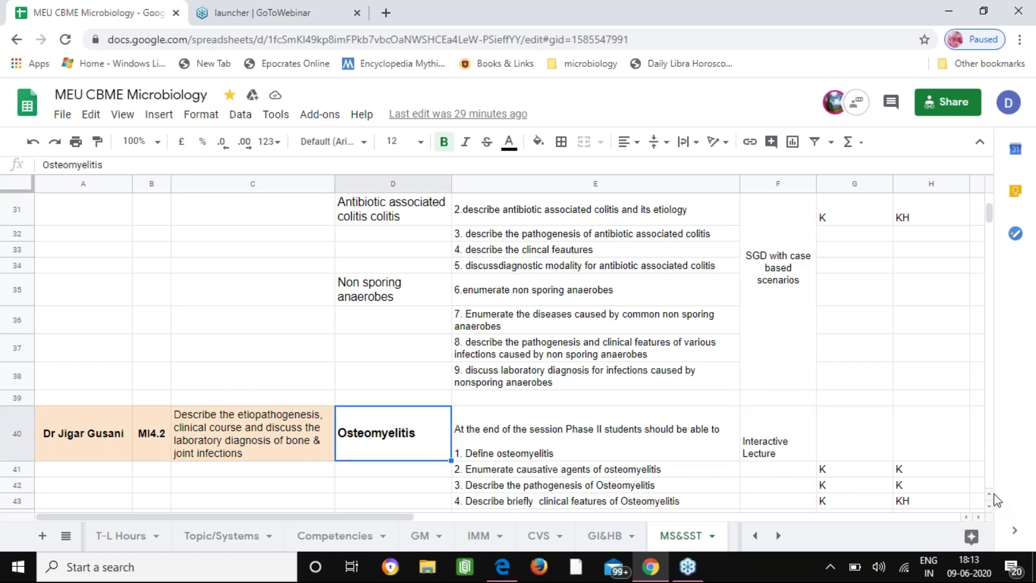
# Go through the Osteomyelitis session's learning objectives, from definition and causative agents to laboratory diagnosis
pyautogui.click(572, 432)
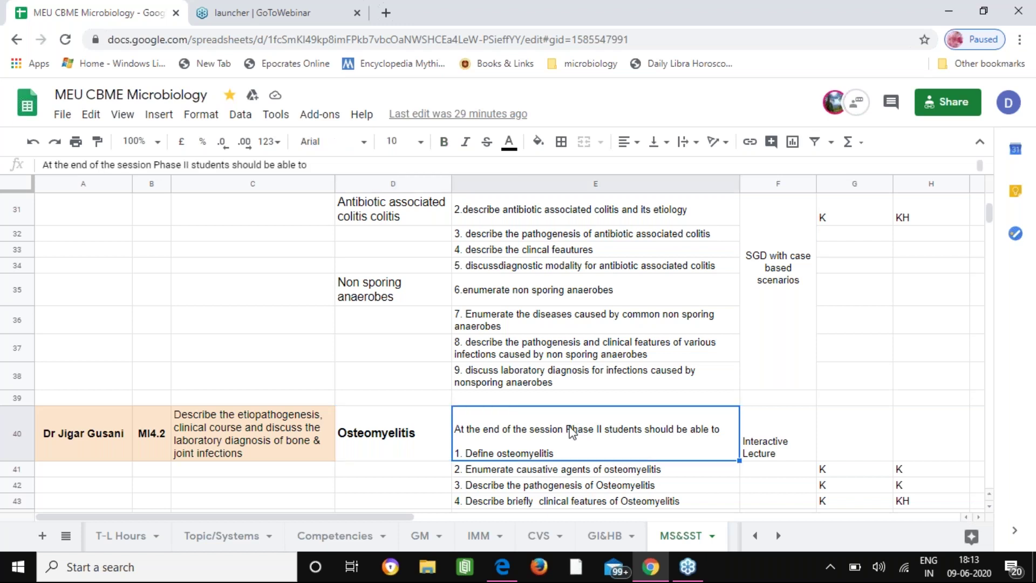
pyautogui.press('Down')
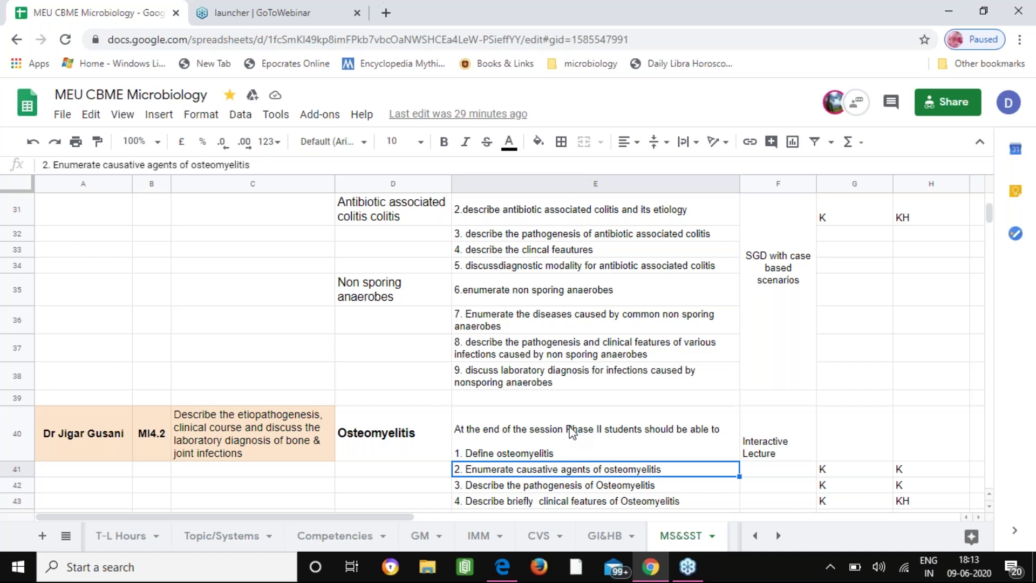
pyautogui.press('Down')
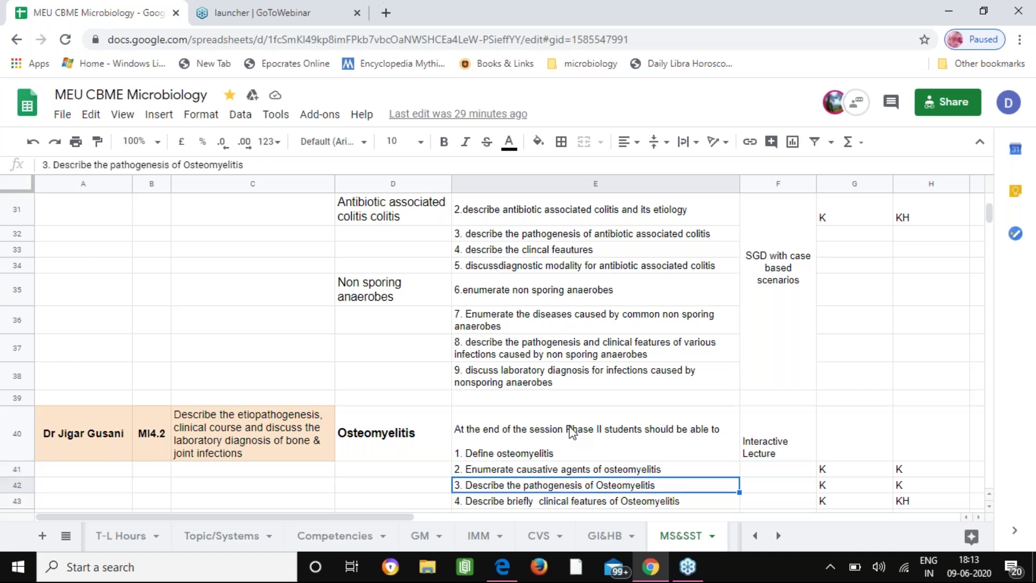
pyautogui.press('Down')
pyautogui.press('Down')
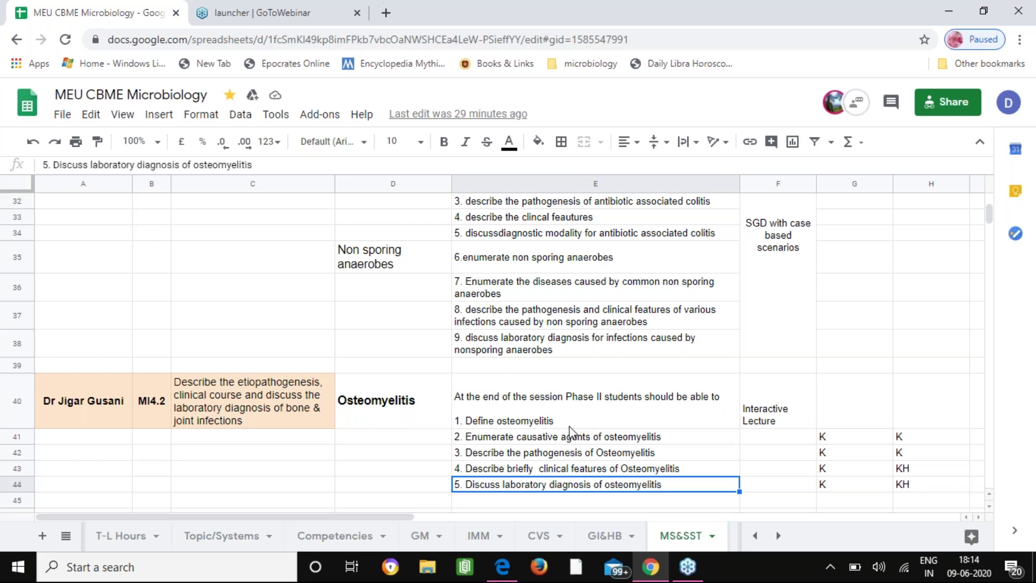
pyautogui.press('Down')
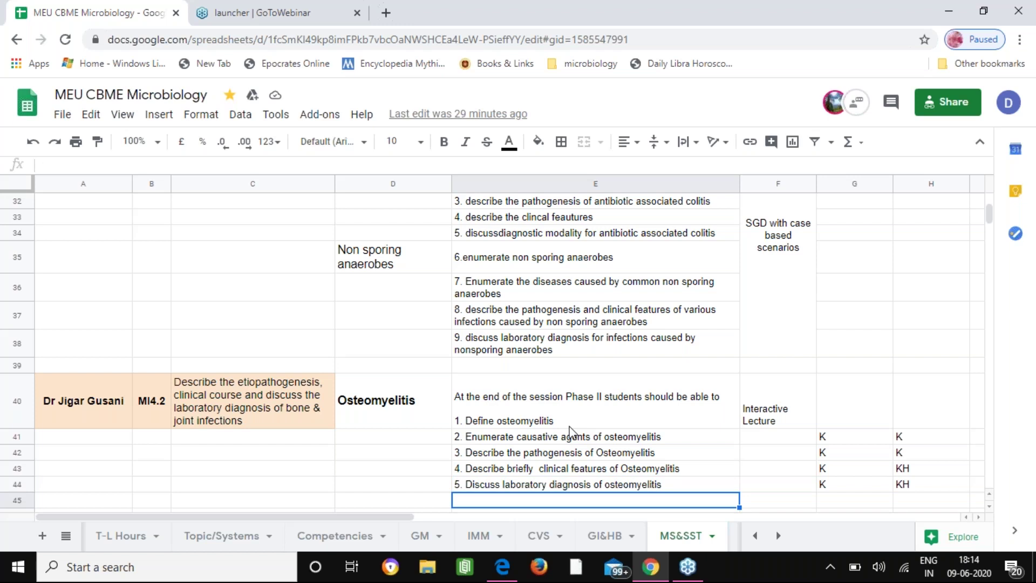
# Study the Infectious Arthritis/septic arthritis session's objectives, covering definition, causative agents, risk factors, pathogenesis, clinical features and laboratory diagnosis
pyautogui.press('Down')
pyautogui.press('Down')
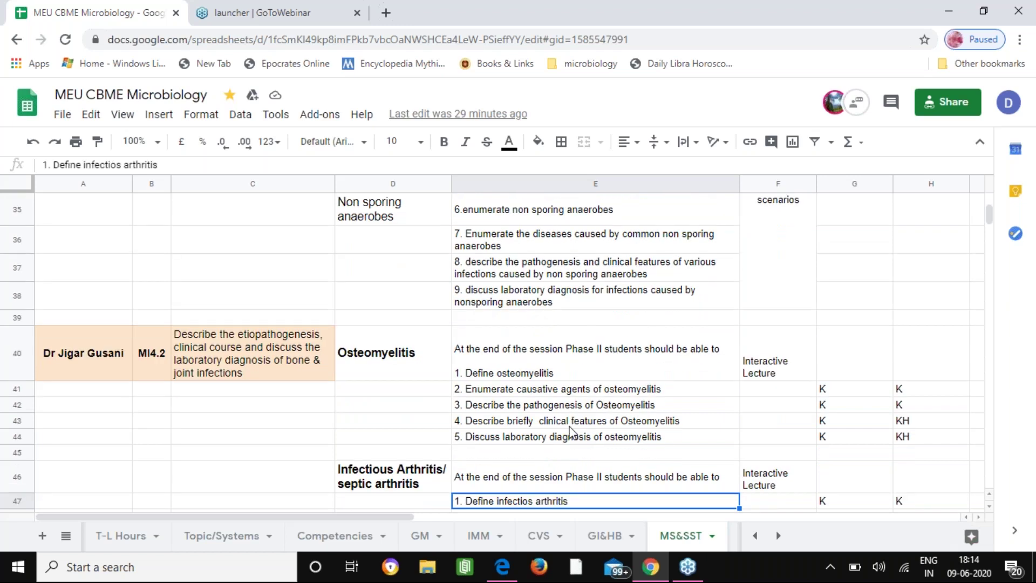
pyautogui.press('Down')
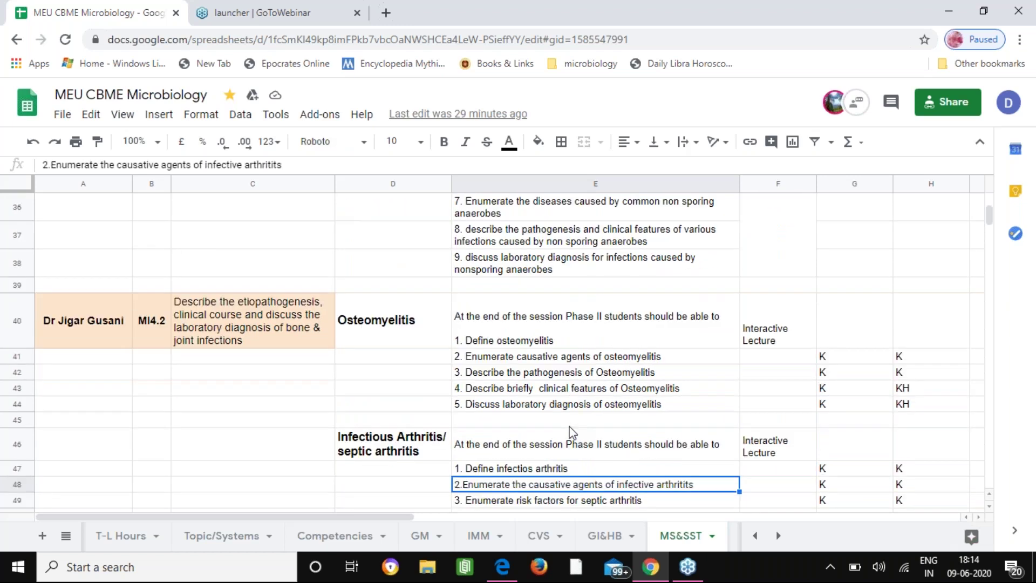
pyautogui.press('Up')
pyautogui.press('Up')
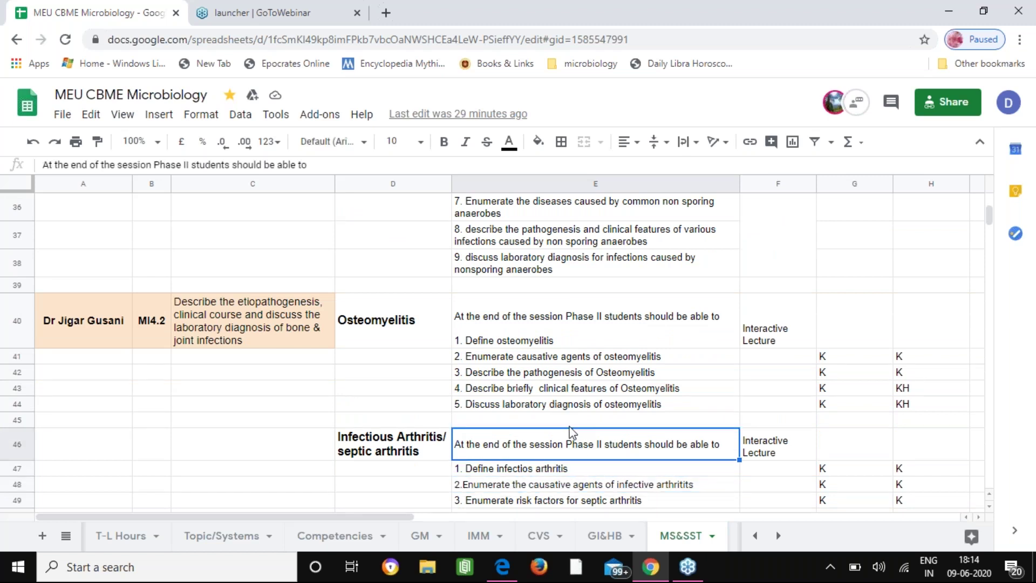
pyautogui.press('Left')
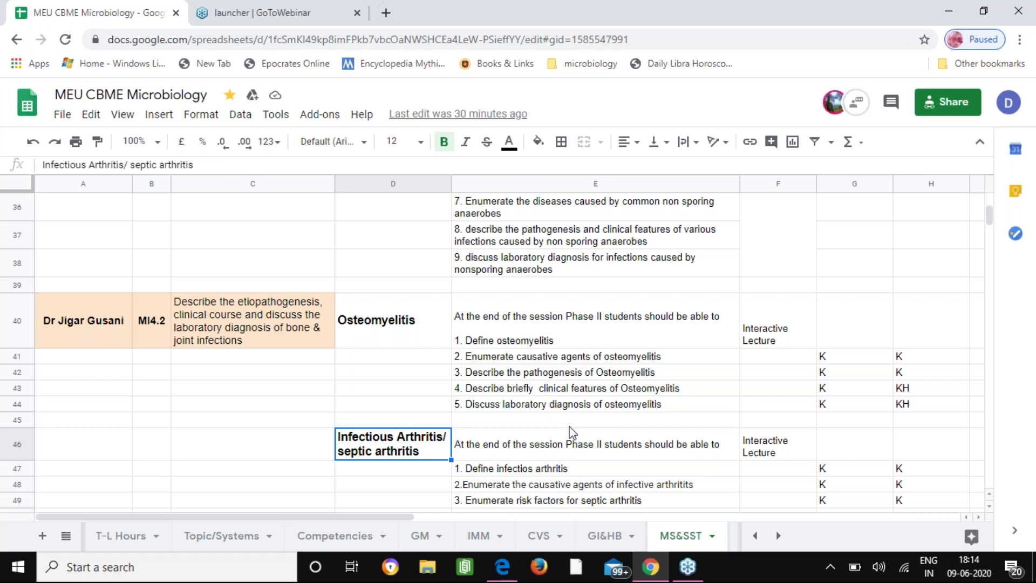
pyautogui.press('Right')
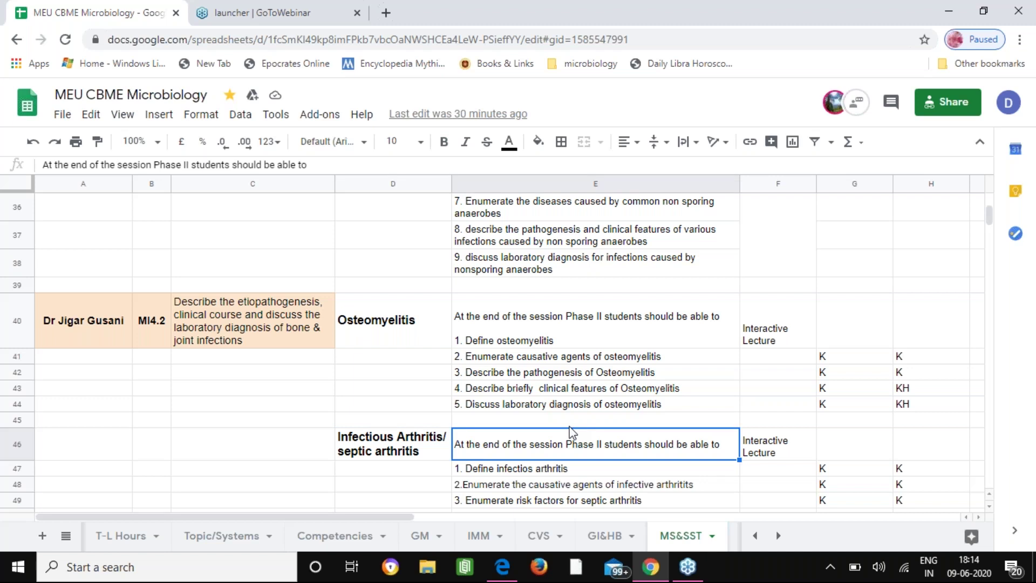
pyautogui.press('Down')
pyautogui.press('Down')
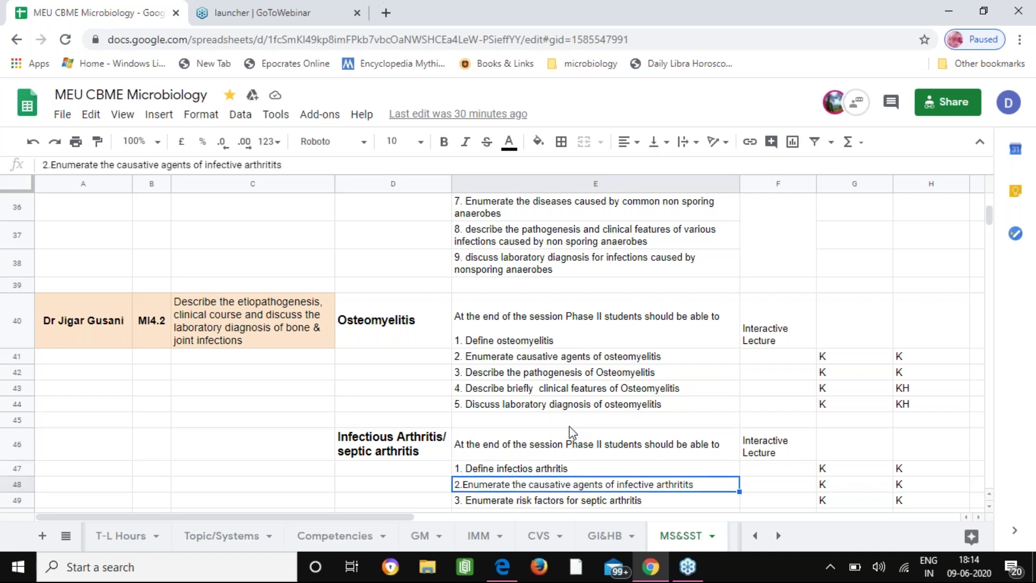
pyautogui.press('Down')
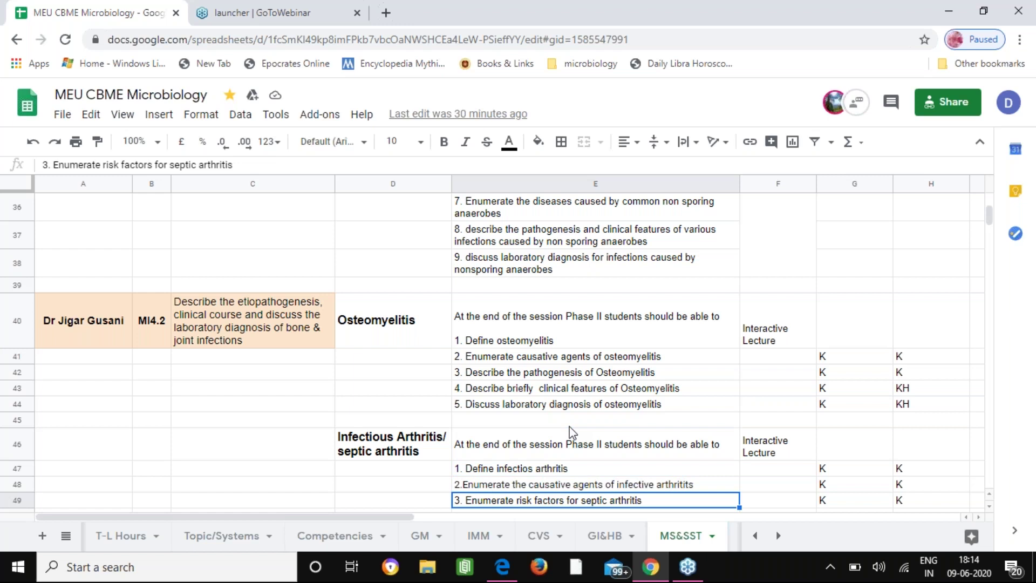
pyautogui.press('Down')
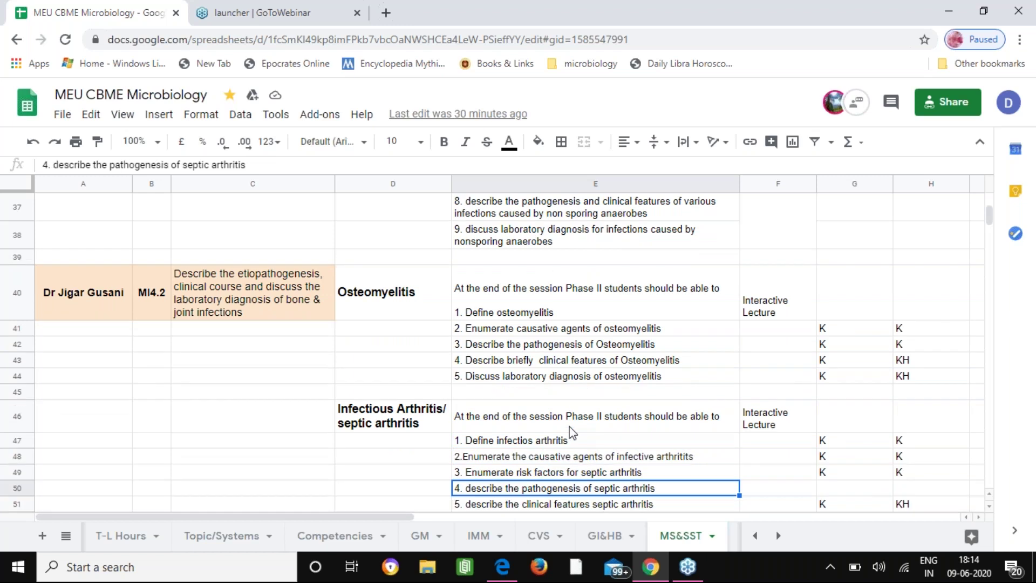
pyautogui.press('Down')
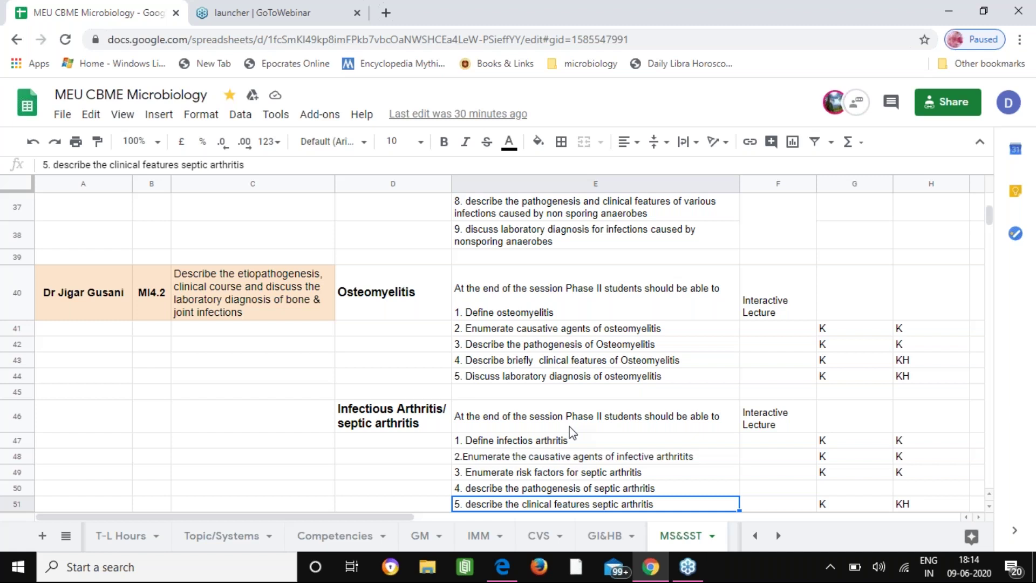
pyautogui.press('Down')
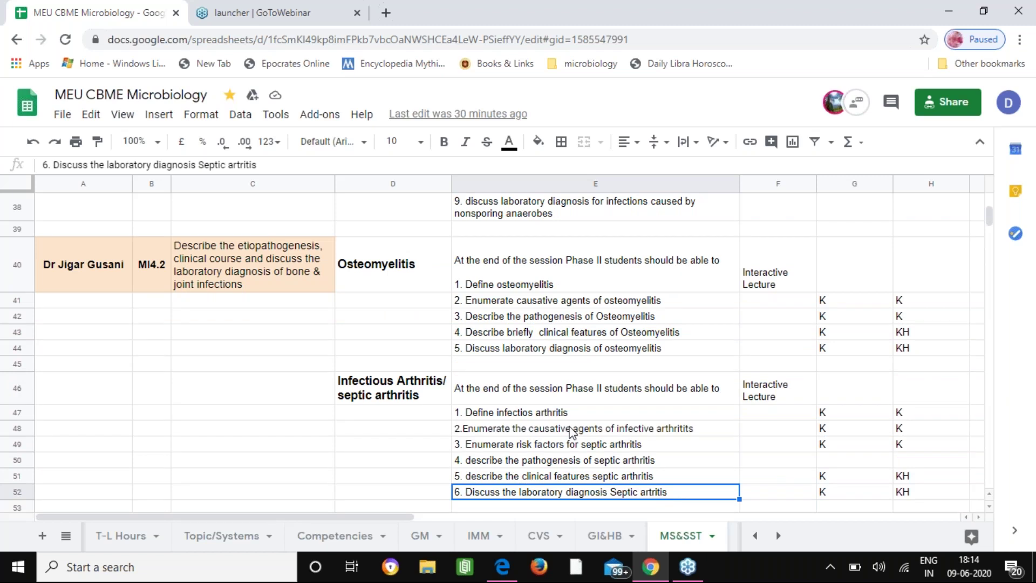
pyautogui.press('Down')
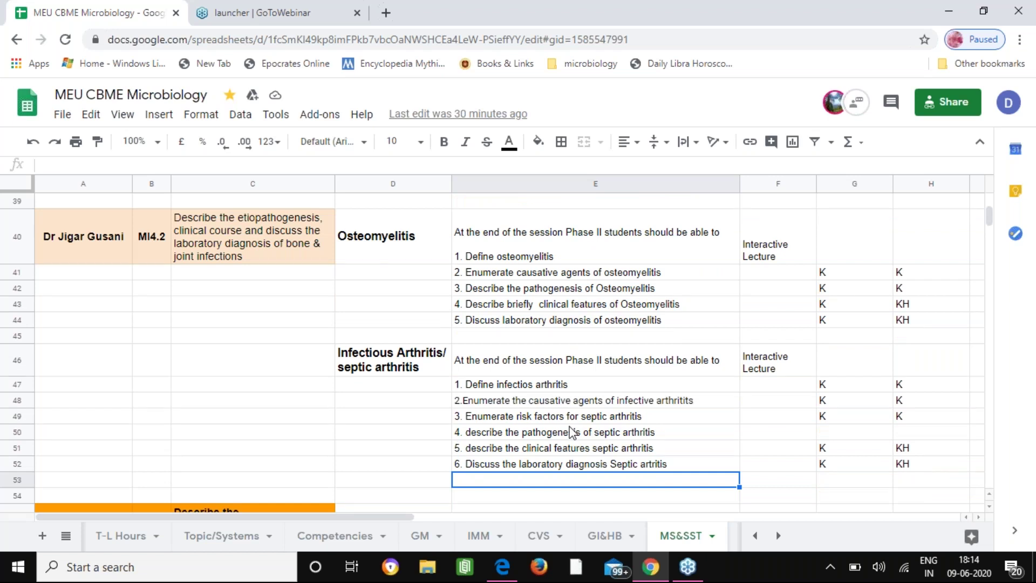
# Return to the Miscellaneous anaerobic infections session and check its teaching method in column F
pyautogui.press('Up')
pyautogui.press('Up')
pyautogui.press('Up')
pyautogui.press('Up')
pyautogui.press('Up')
pyautogui.press('Up')
pyautogui.press('Up')
pyautogui.press('Up')
pyautogui.press('Up')
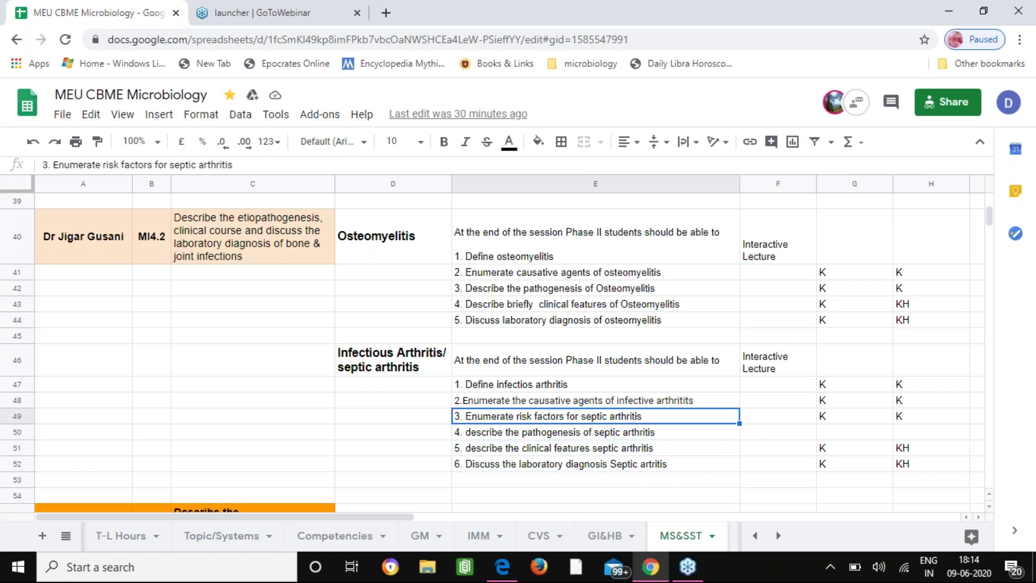
pyautogui.press('Up')
pyautogui.press('Up')
pyautogui.press('Up')
pyautogui.press('Up')
pyautogui.press('Up')
pyautogui.press('Up')
pyautogui.press('Up')
pyautogui.press('Up')
pyautogui.press('Up')
pyautogui.press('Up')
pyautogui.press('Up')
pyautogui.press('Right')
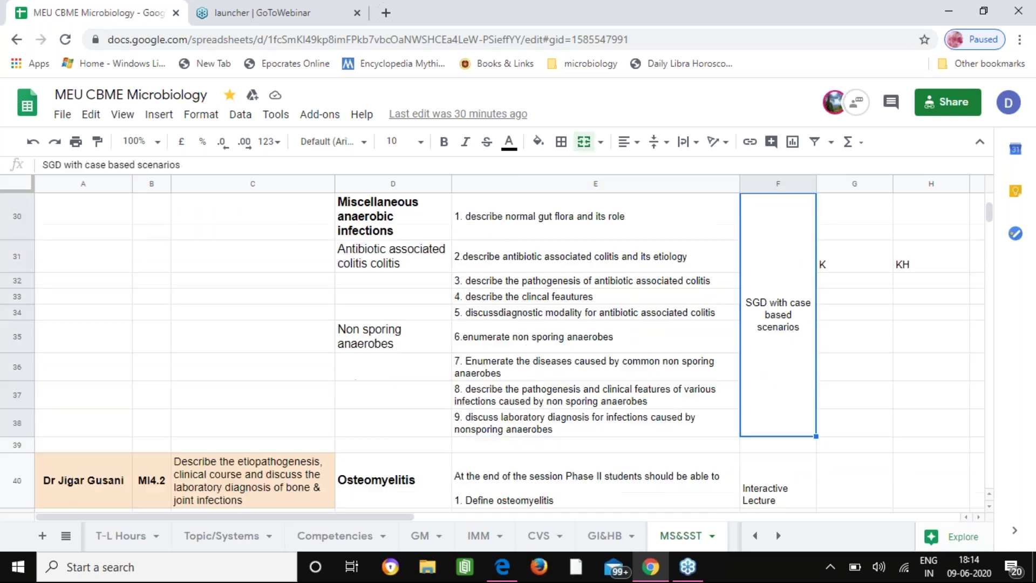
# Check the teaching methods in column F for the Osteomyelitis and Infectious Arthritis/septic arthritis sessions
pyautogui.press('Down')
pyautogui.press('Down')
pyautogui.press('Down')
pyautogui.press('Down')
pyautogui.press('Down')
pyautogui.press('Down')
pyautogui.press('Down')
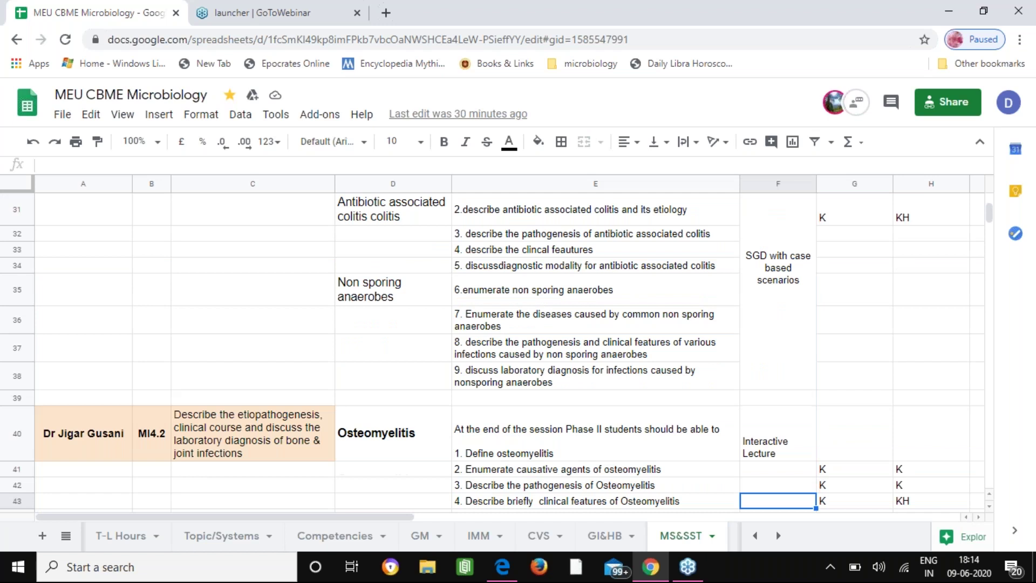
pyautogui.press('Down')
pyautogui.press('Down')
pyautogui.press('Down')
pyautogui.press('Down')
pyautogui.press('Down')
pyautogui.press('Down')
pyautogui.press('Down')
pyautogui.press('Down')
pyautogui.press('Down')
pyautogui.press('Down')
pyautogui.press('Down')
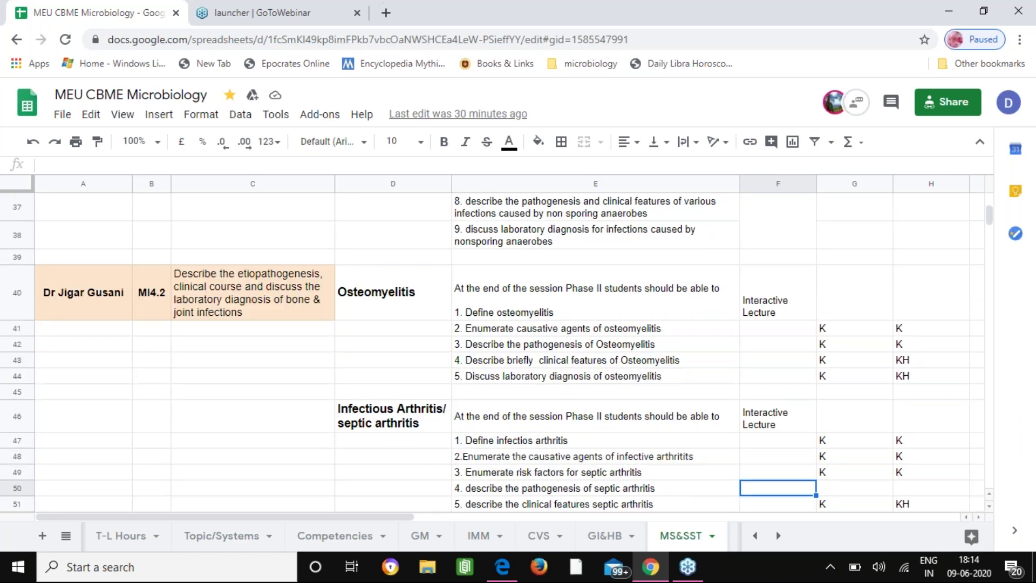
# Move on from the septic arthritis session to the skin and soft tissue infection sessions under MI4.3
pyautogui.press('Down')
pyautogui.press('Down')
pyautogui.press('Down')
pyautogui.press('Down')
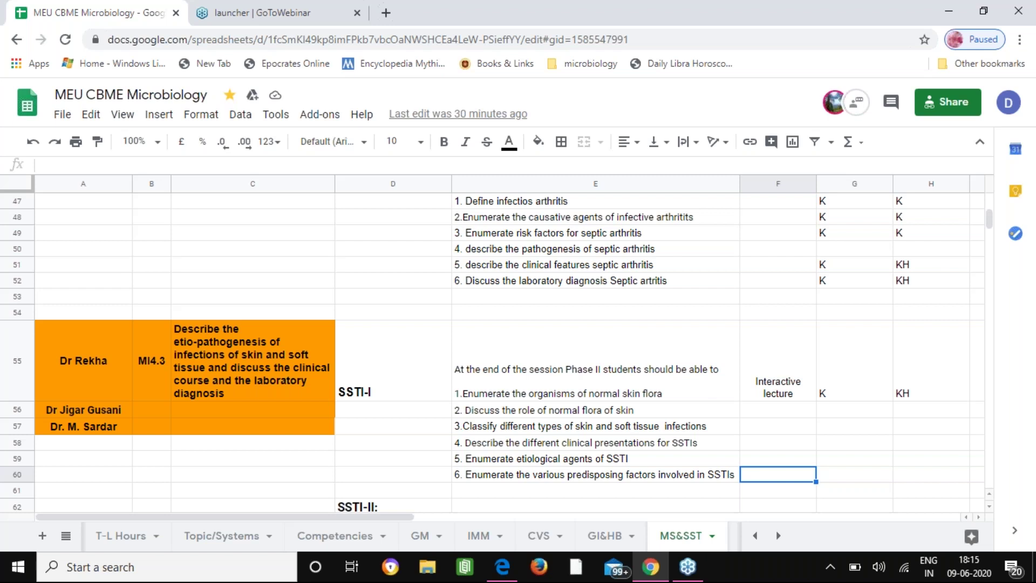
pyautogui.press('Down')
pyautogui.press('Down')
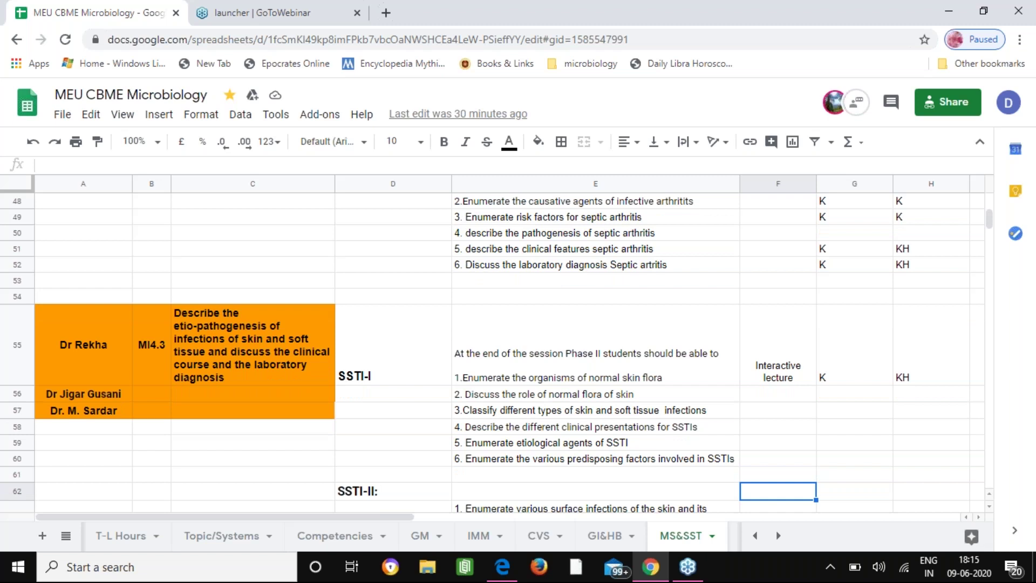
# Read the MI4.3 competency code and its statement on infections of skin and soft tissue
pyautogui.click(595, 491)
pyautogui.press('Left')
pyautogui.press('Left')
pyautogui.press('Left')
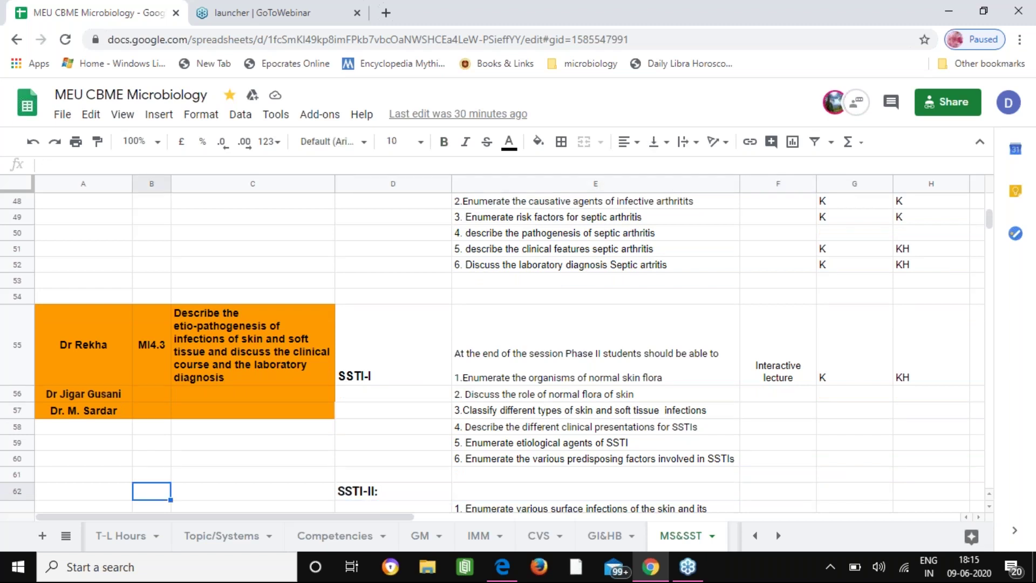
pyautogui.press('Up')
pyautogui.press('Up')
pyautogui.press('Up')
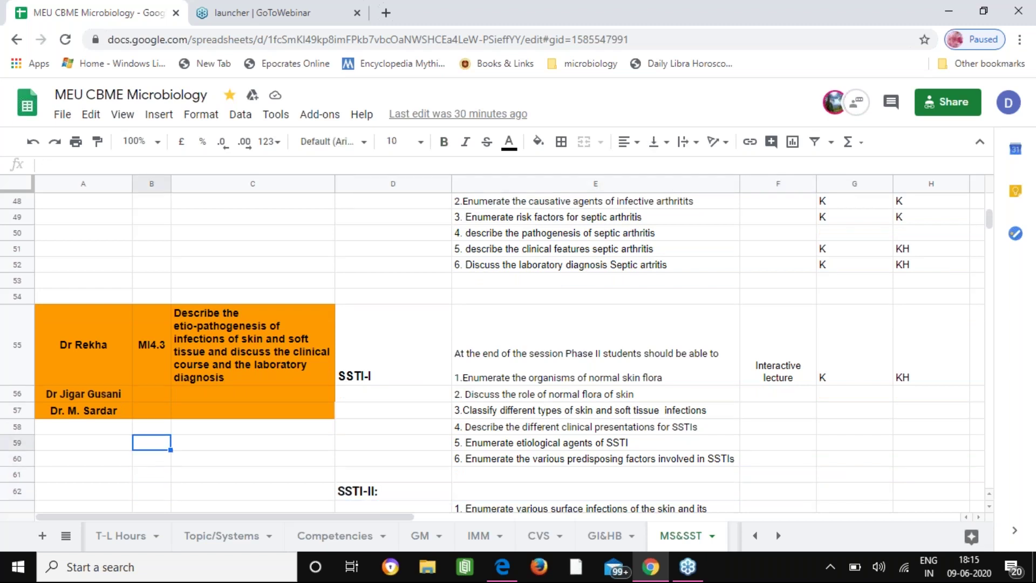
pyautogui.press('Up')
pyautogui.press('Up')
pyautogui.press('Up')
pyautogui.press('Up')
pyautogui.press('Up')
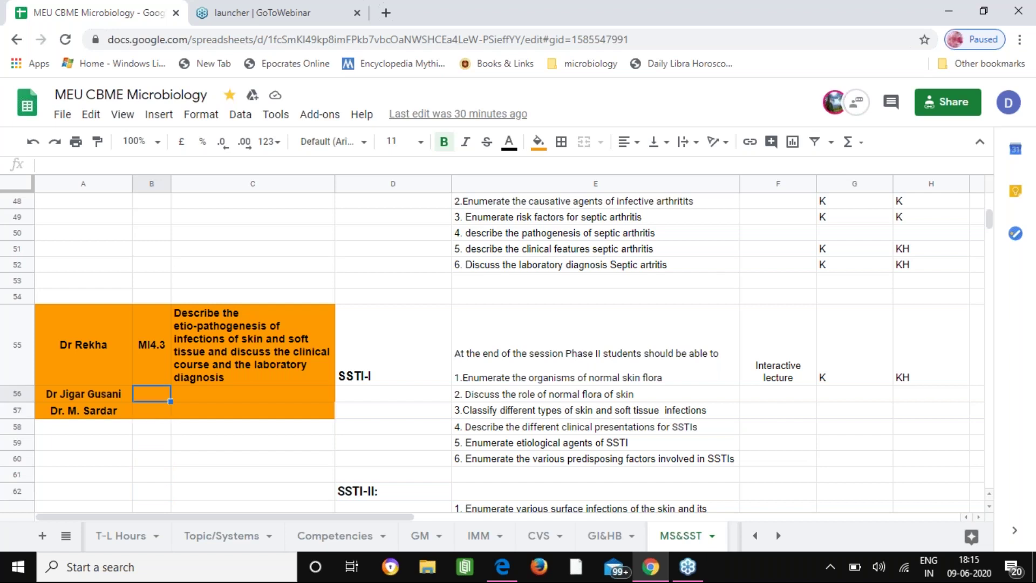
pyautogui.click(151, 345)
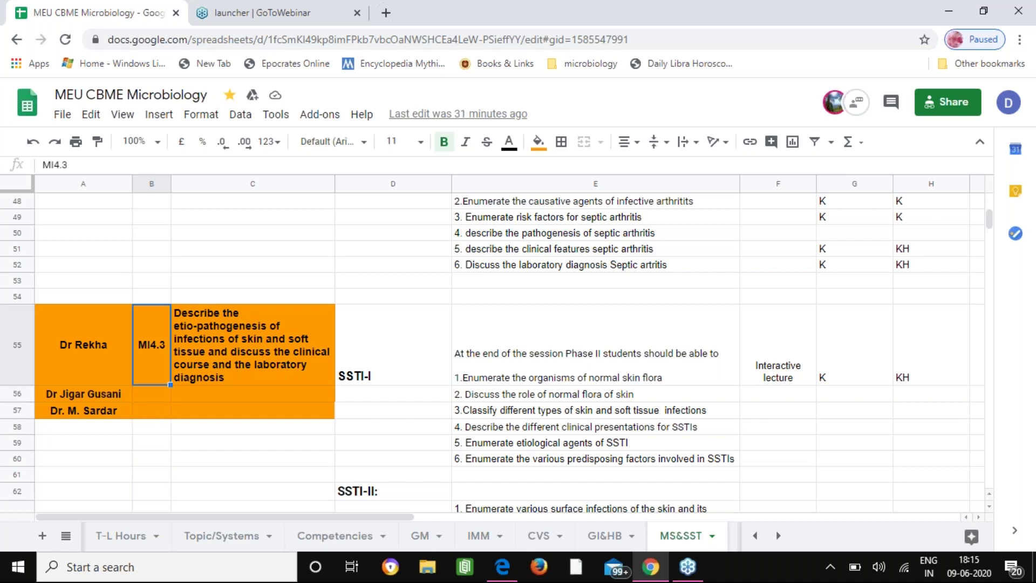
pyautogui.click(253, 345)
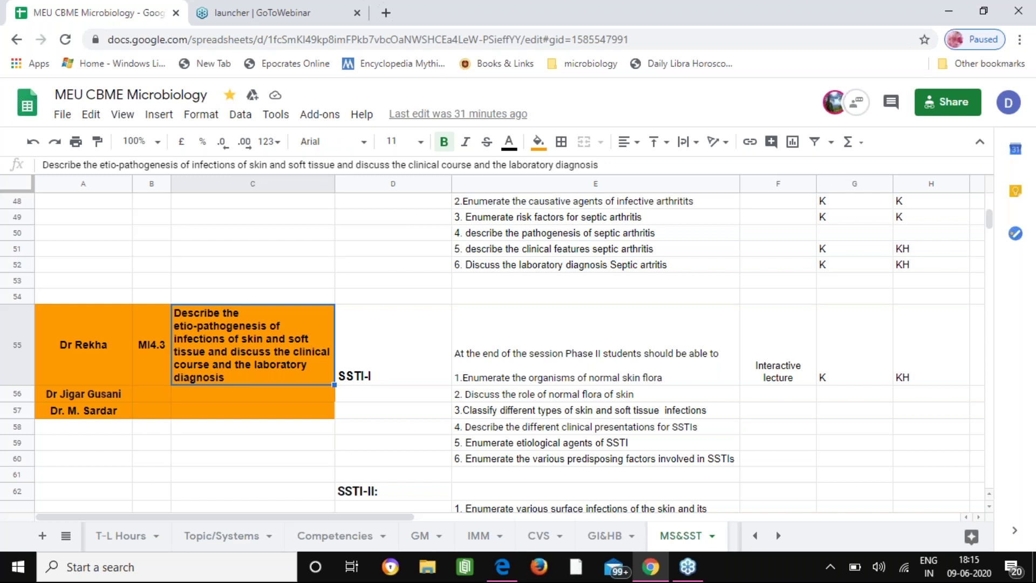
# Go through the SSTI-I session's learning objectives, from organisms of normal skin flora to predisposing factors
pyautogui.click(393, 344)
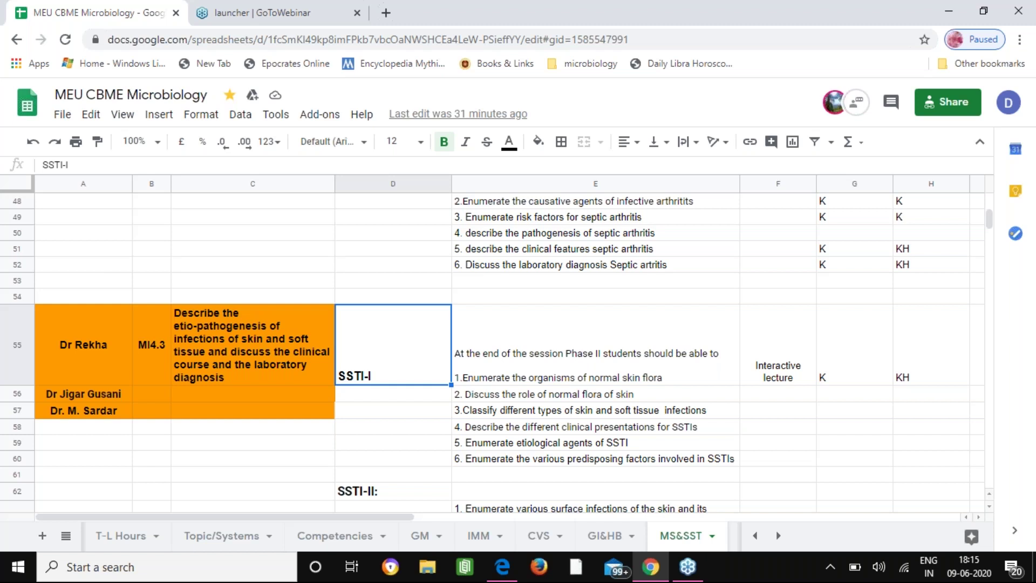
pyautogui.click(595, 345)
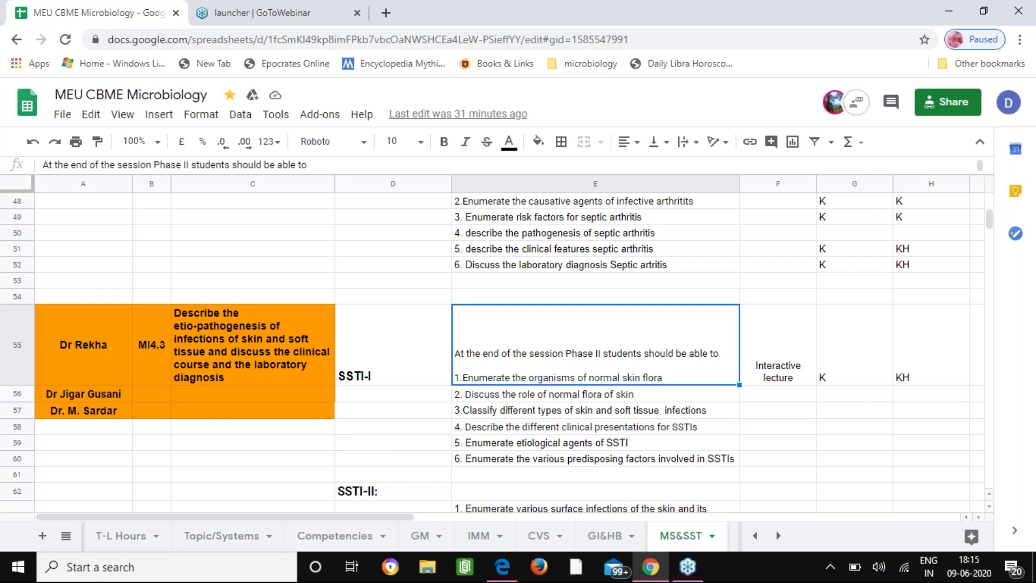
pyautogui.click(595, 394)
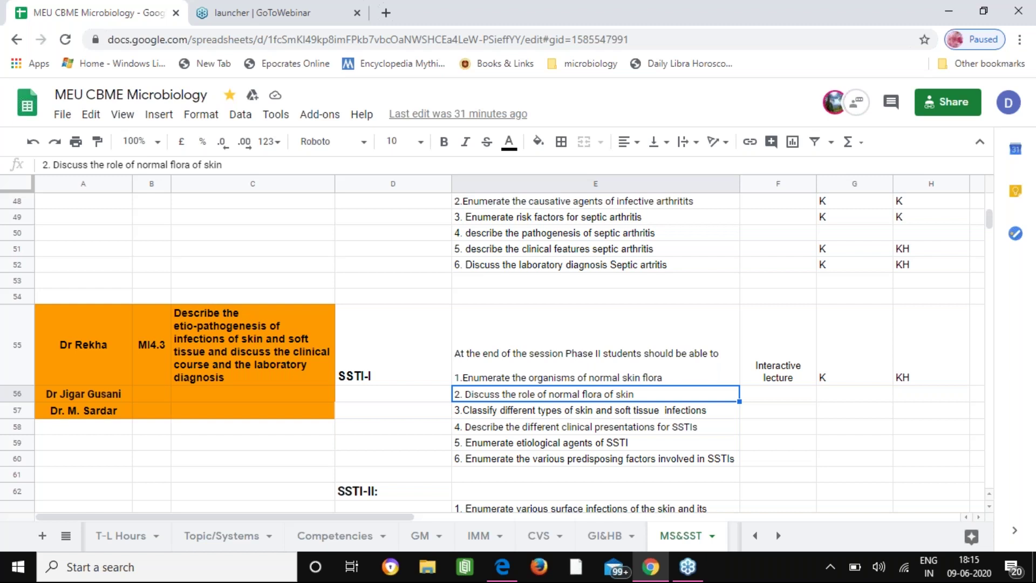
pyautogui.click(596, 410)
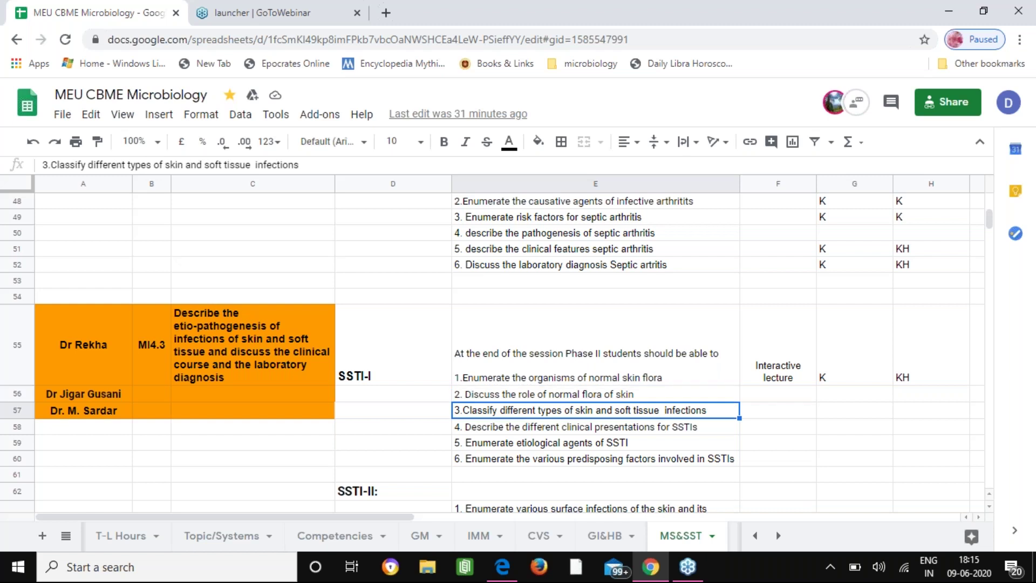
pyautogui.click(596, 426)
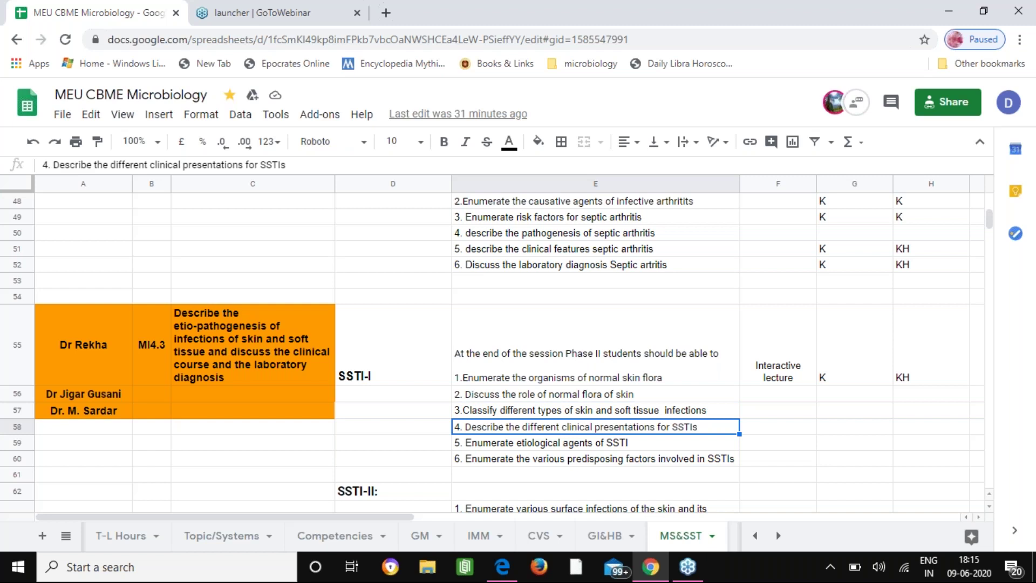
pyautogui.click(596, 443)
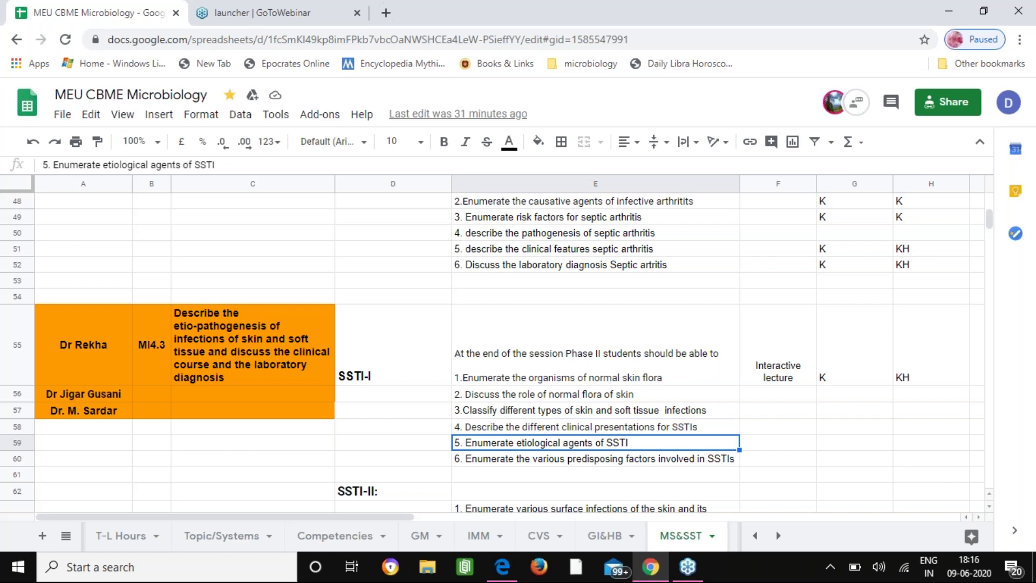
pyautogui.click(596, 459)
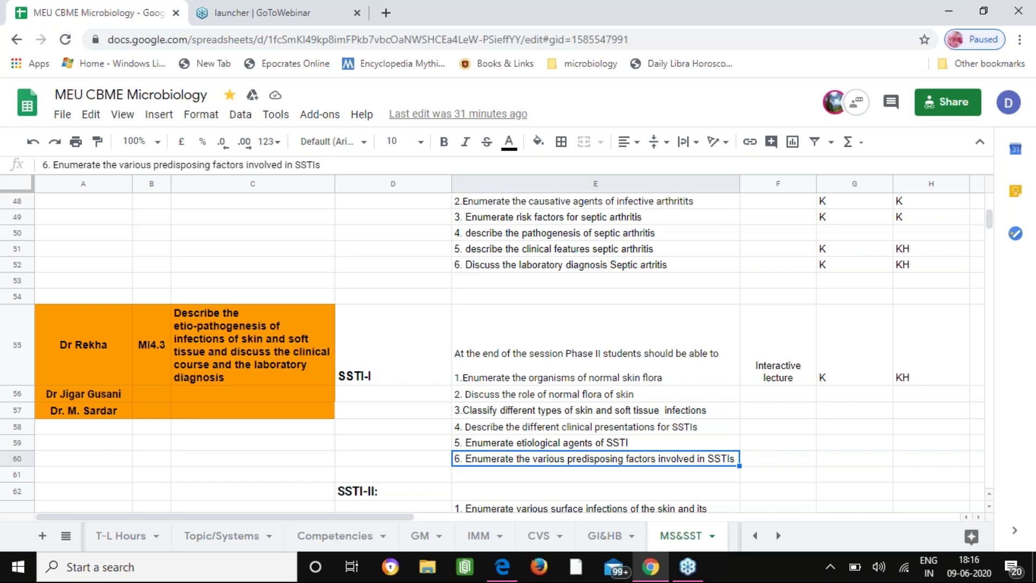
# Continue to the SSTI-II session and check its surface infections topic and the list of example diseases in column D
pyautogui.click(778, 458)
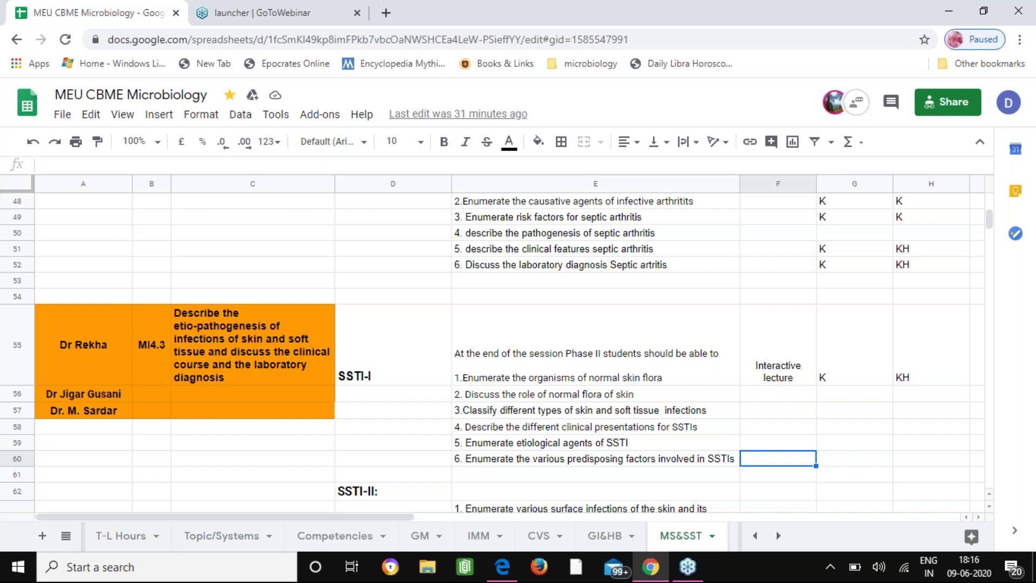
pyautogui.click(778, 474)
pyautogui.press('Down')
pyautogui.press('Down')
pyautogui.press('Down')
pyautogui.press('Down')
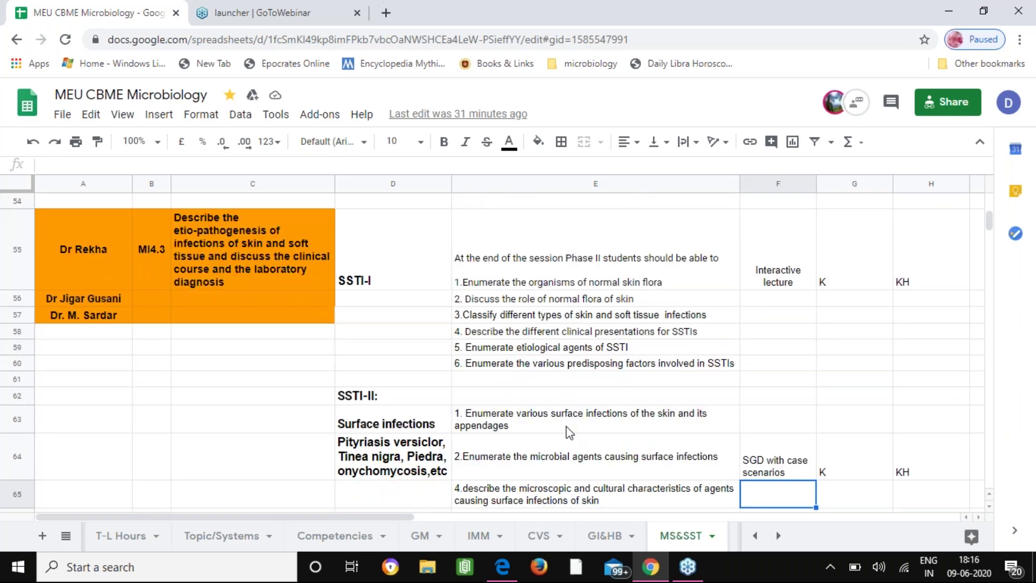
pyautogui.click(382, 419)
pyautogui.press('Down')
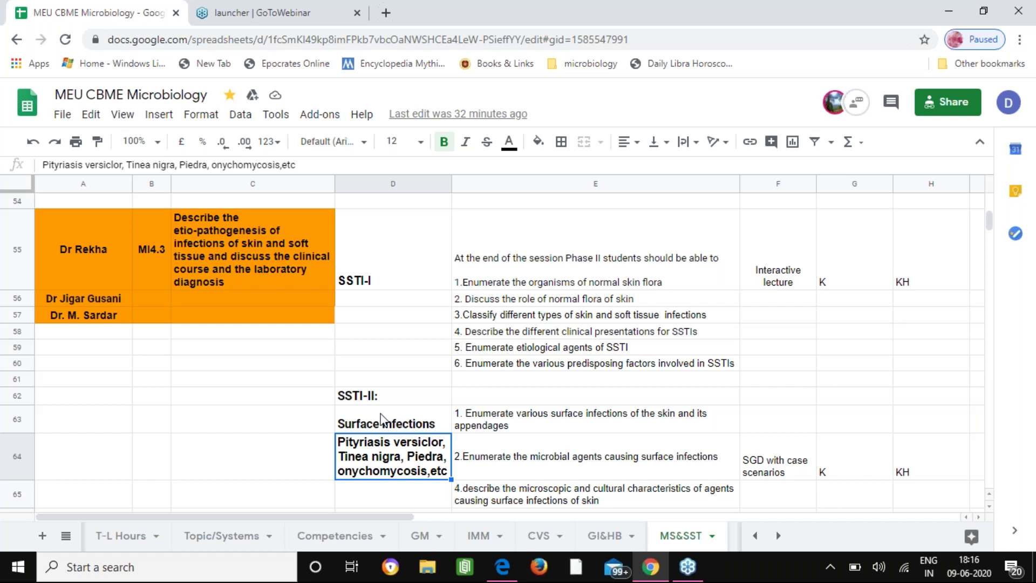
# Read the first two SSTI-II surface infection objectives and check the session's teaching method in column F
pyautogui.click(534, 424)
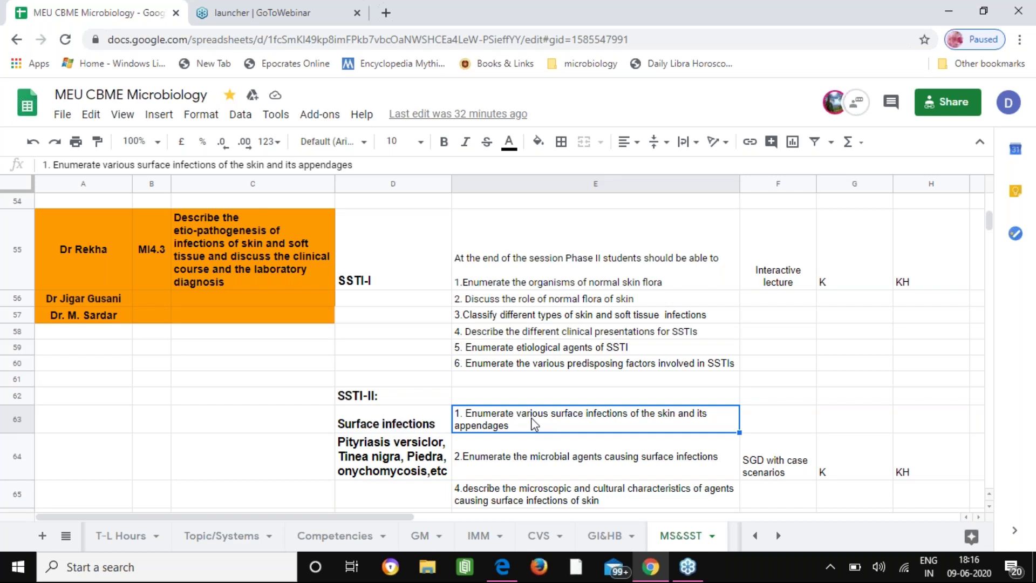
pyautogui.press('Right')
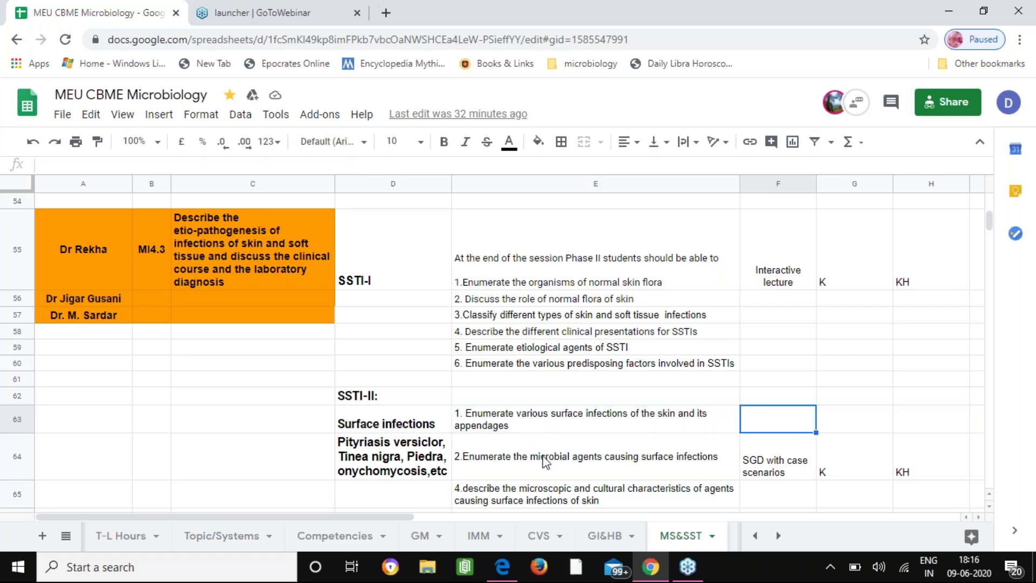
pyautogui.click(543, 455)
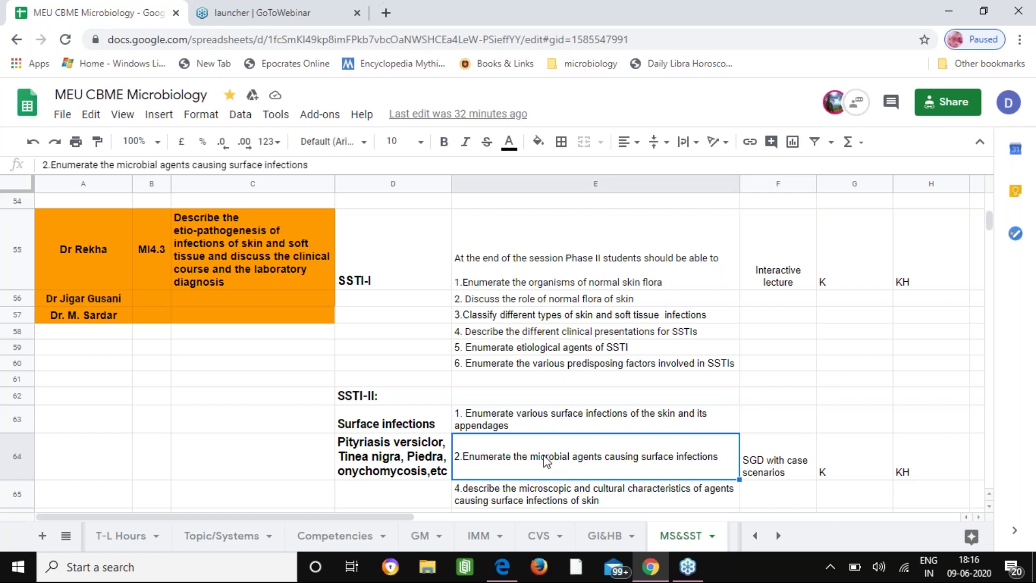
pyautogui.press('Right')
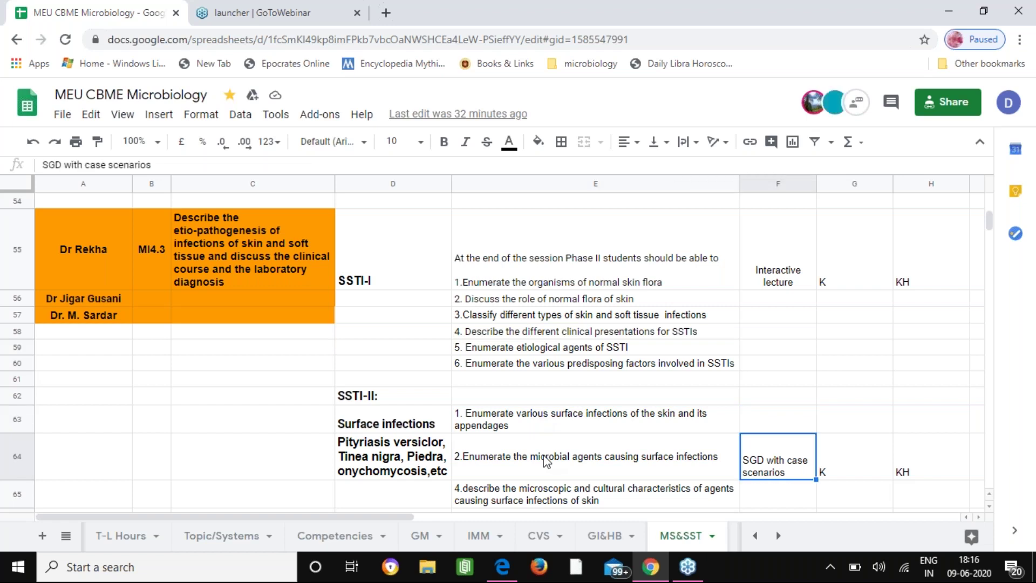
# Study the remaining SSTI-II objectives, covering microscopic and cultural characteristics, clinical presentation, diagnostic modalities and sample collection
pyautogui.press('Left')
pyautogui.press('Down')
pyautogui.press('Down')
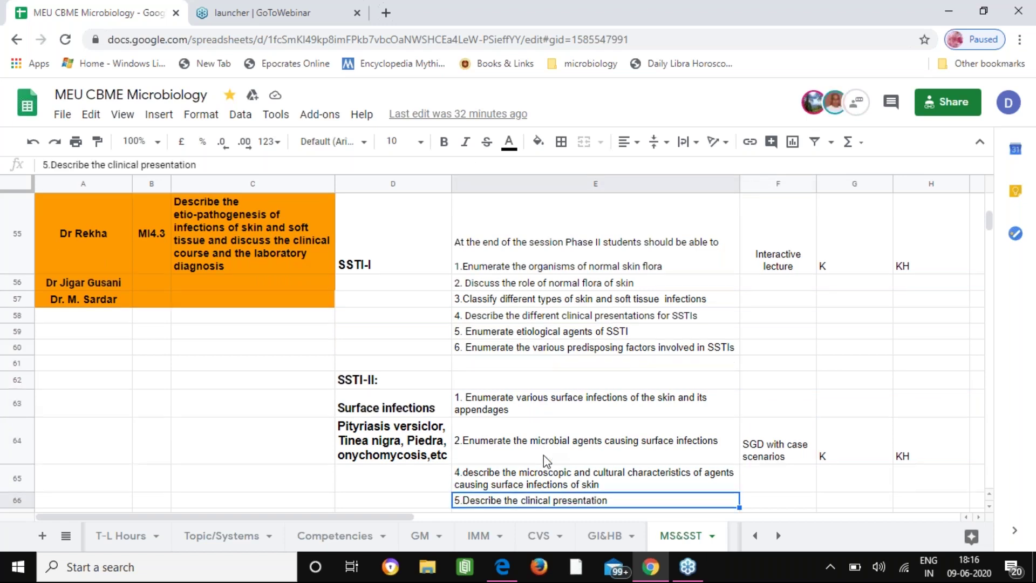
pyautogui.press('Down')
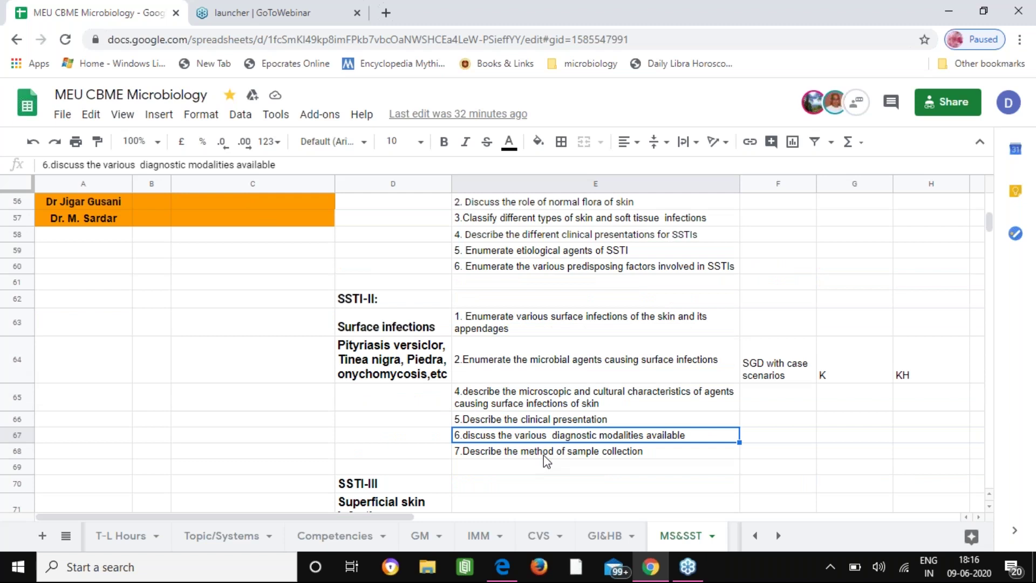
pyautogui.press('Up')
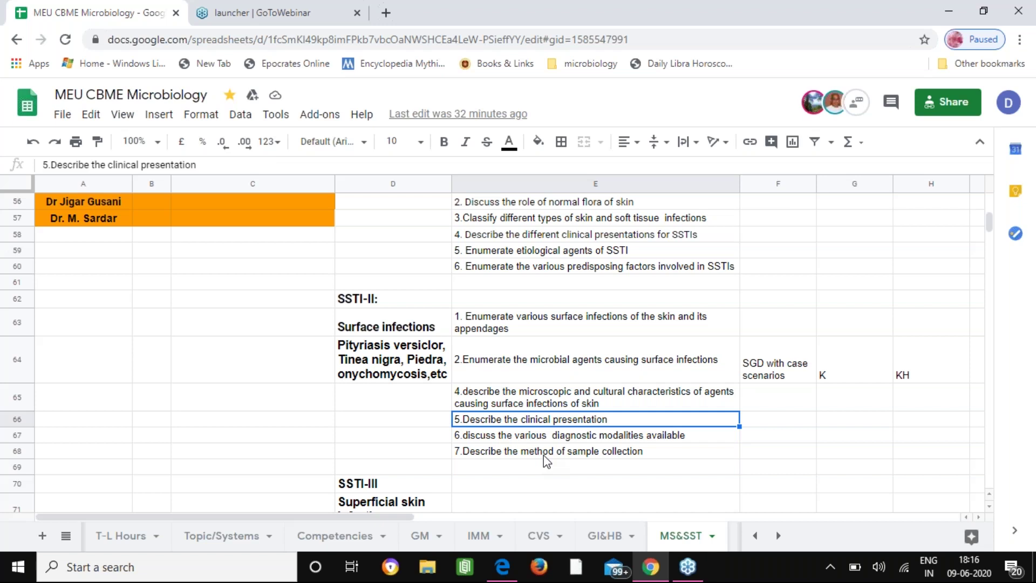
pyautogui.press('Down')
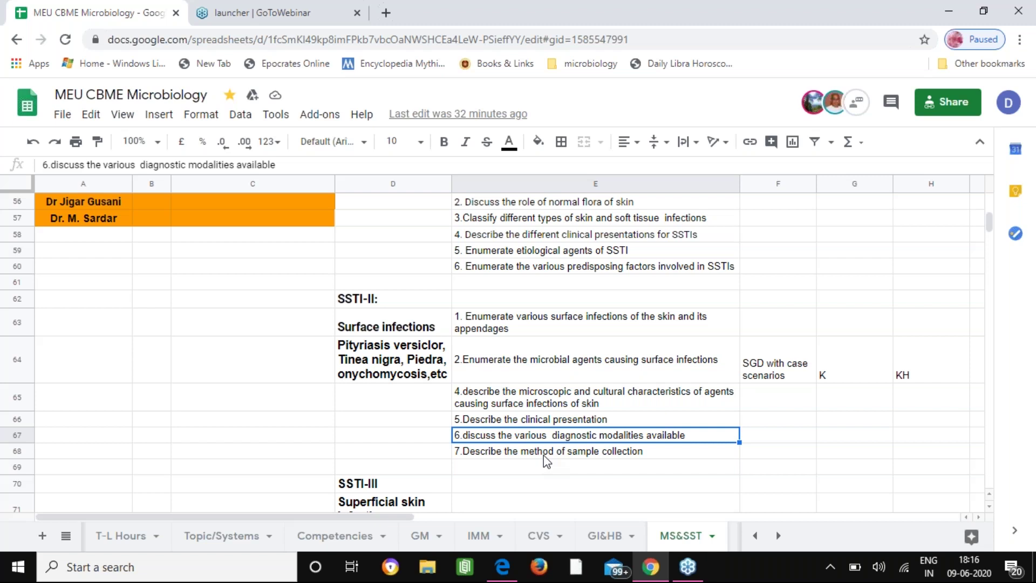
pyautogui.press('Down')
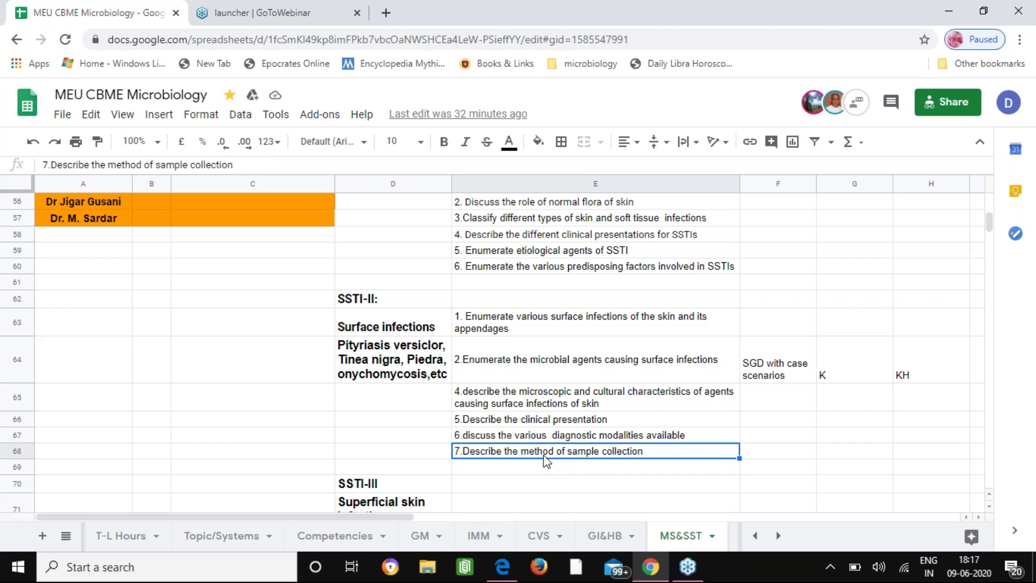
pyautogui.press('Up')
pyautogui.press('Up')
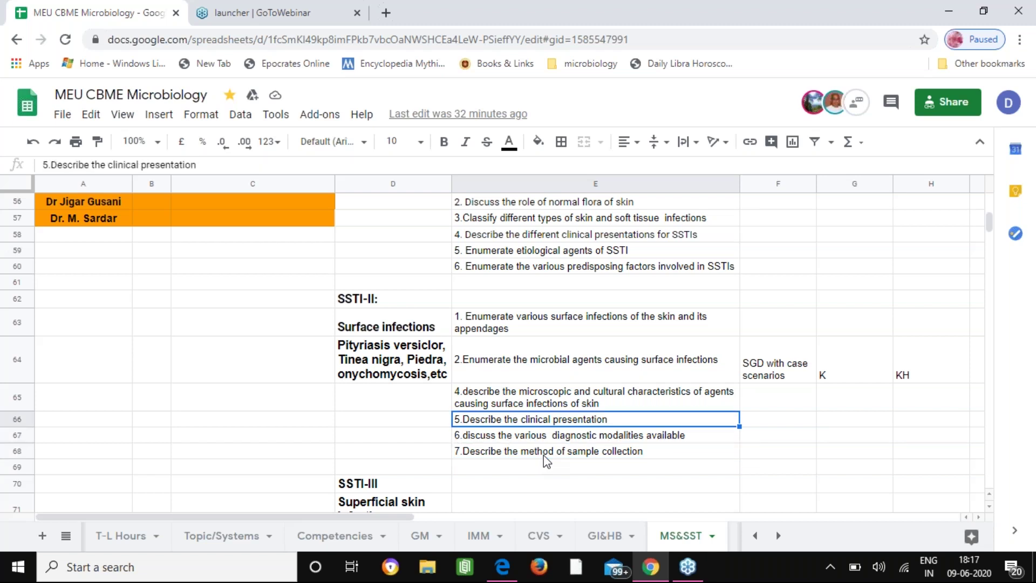
# Continue to the SSTI-III session and read its first two objectives, on superficial skin infections and the microbial agents causing them
pyautogui.press('Down')
pyautogui.press('Down')
pyautogui.press('Down')
pyautogui.press('Down')
pyautogui.press('Down')
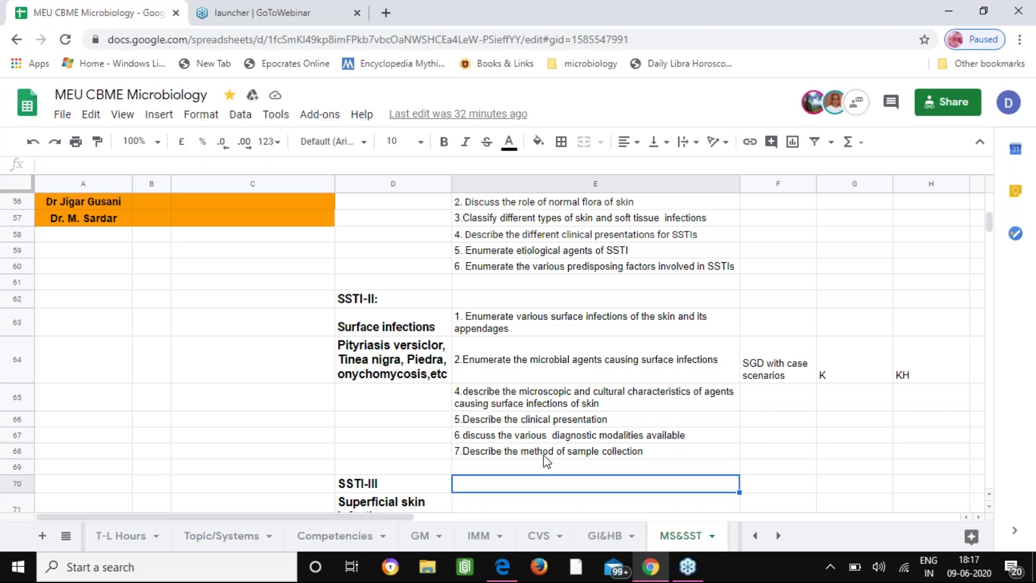
pyautogui.press('Down')
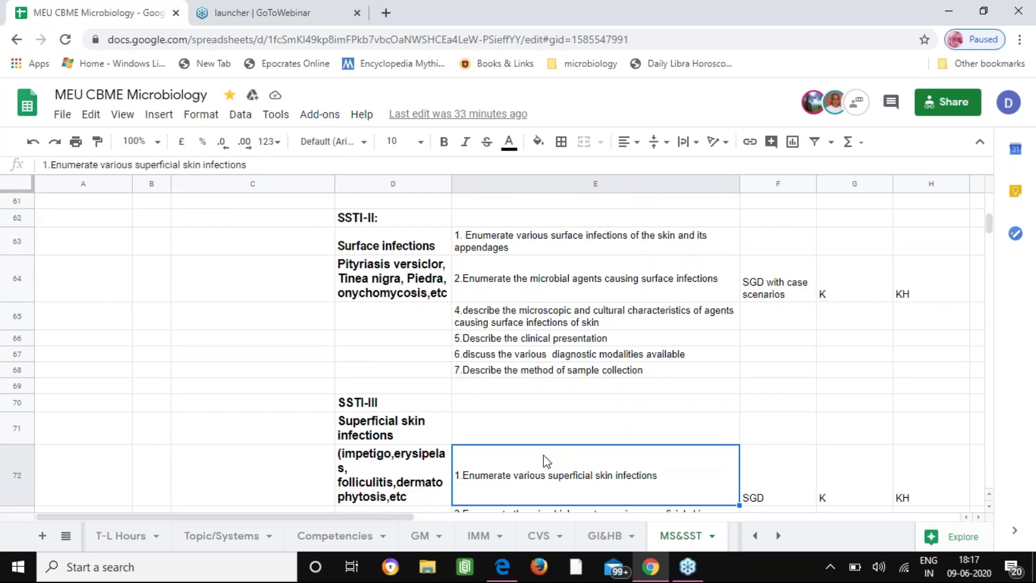
pyautogui.press('Down')
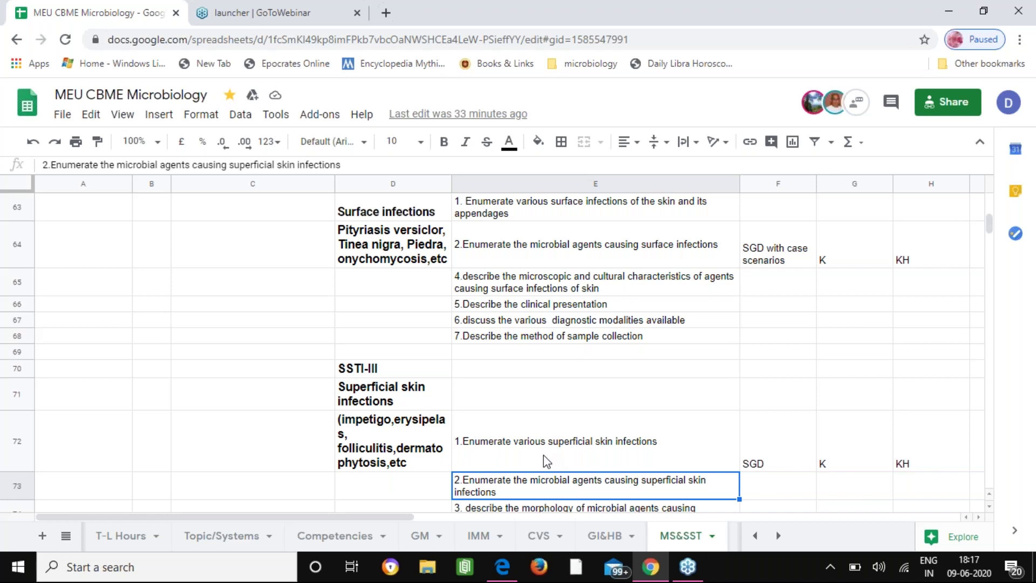
pyautogui.click(543, 455)
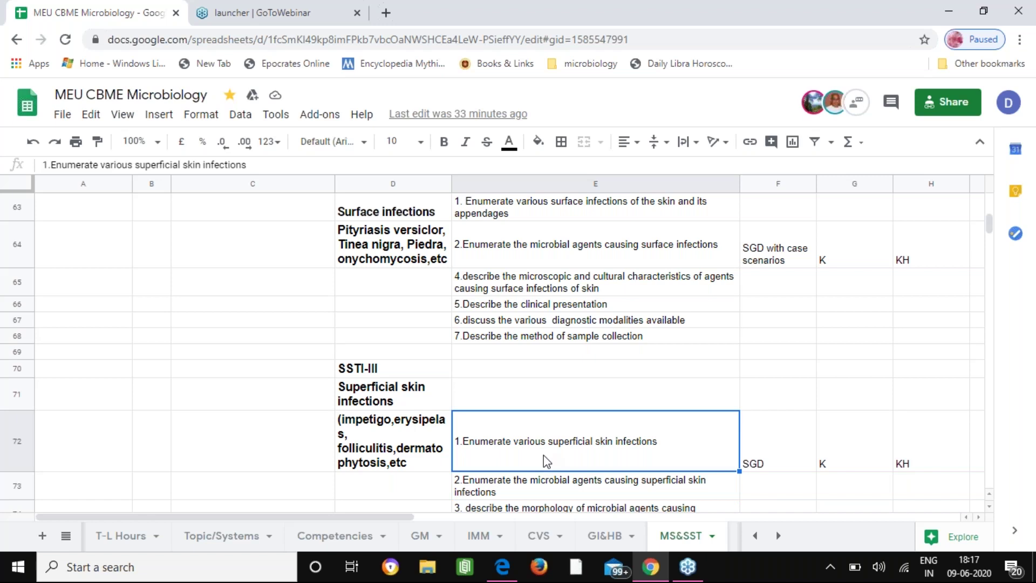
pyautogui.press('Down')
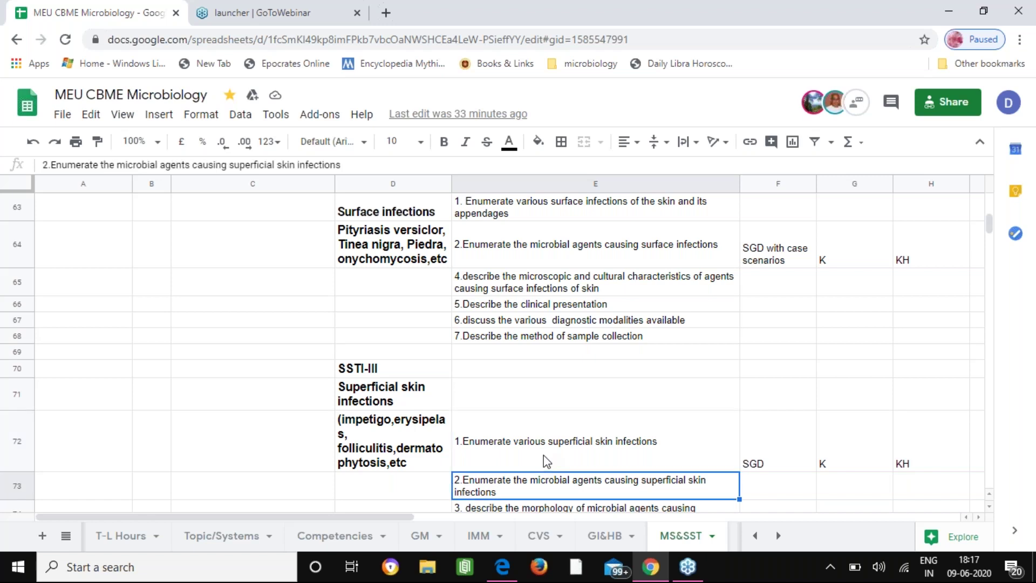
# Read the SSTI-III objectives on the morphology of microbial agents, pathogenesis and clinical presentations of superficial skin infections
pyautogui.press('Down')
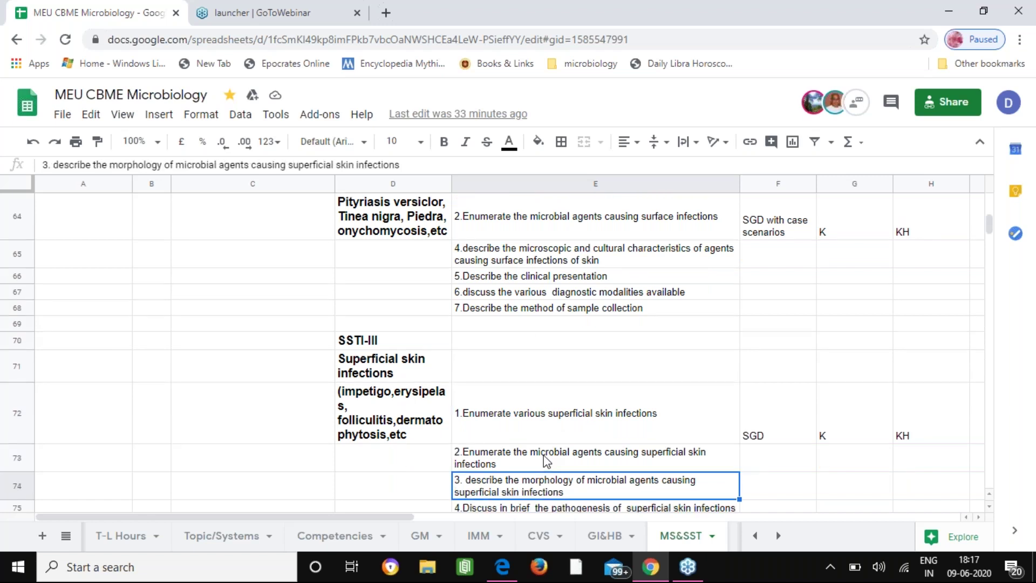
pyautogui.press('Down')
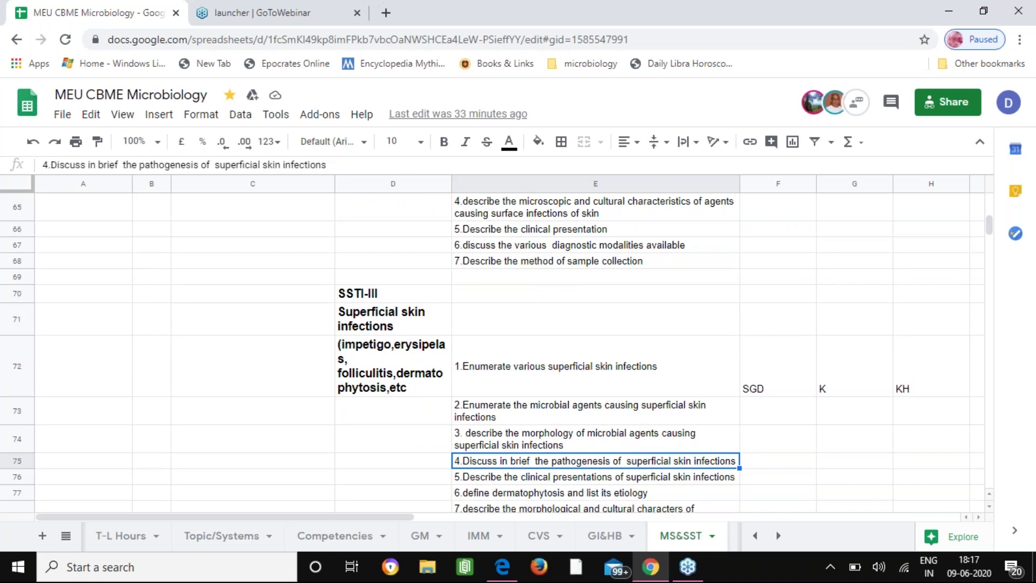
pyautogui.click(602, 448)
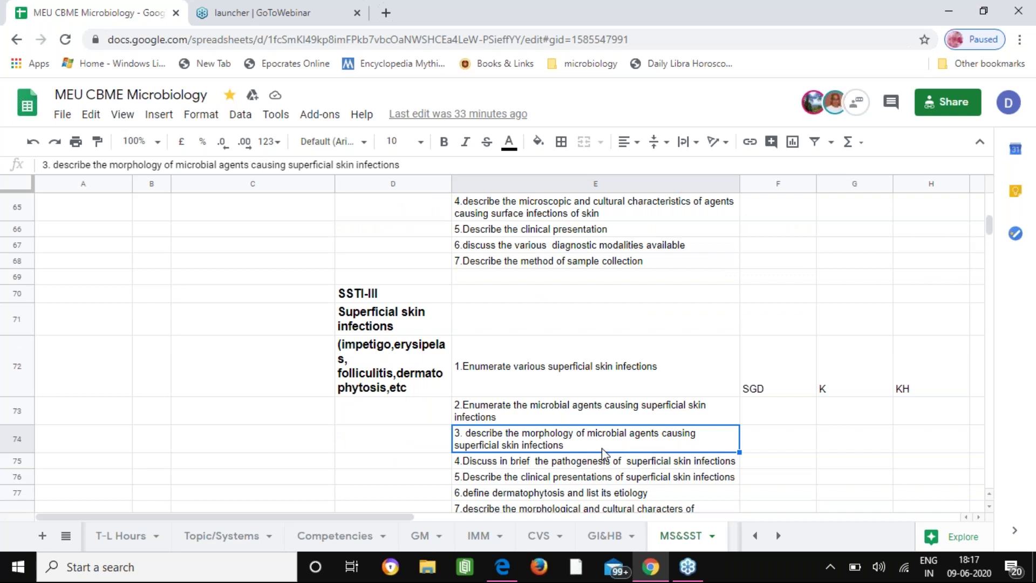
pyautogui.press('Down')
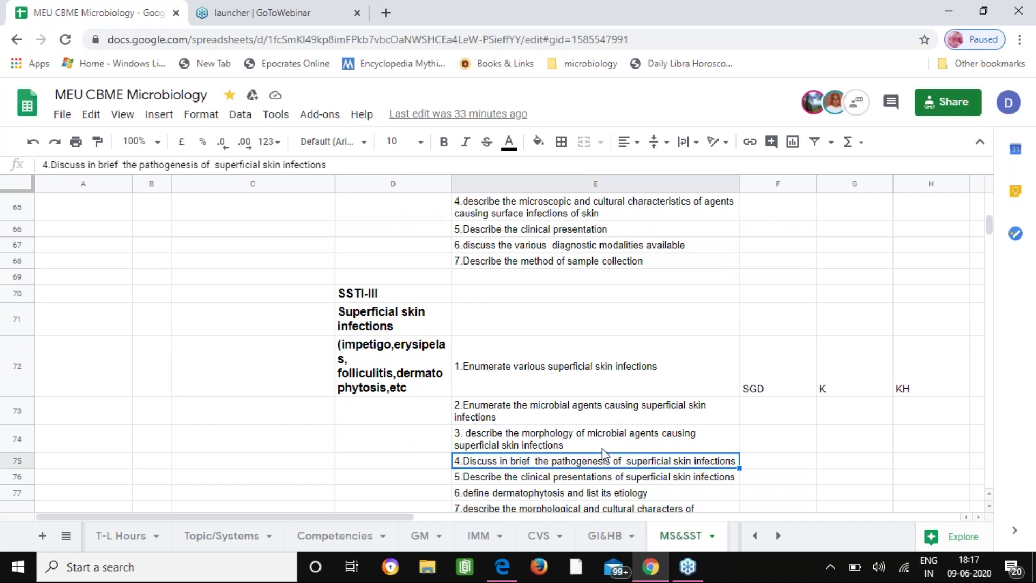
pyautogui.press('Down')
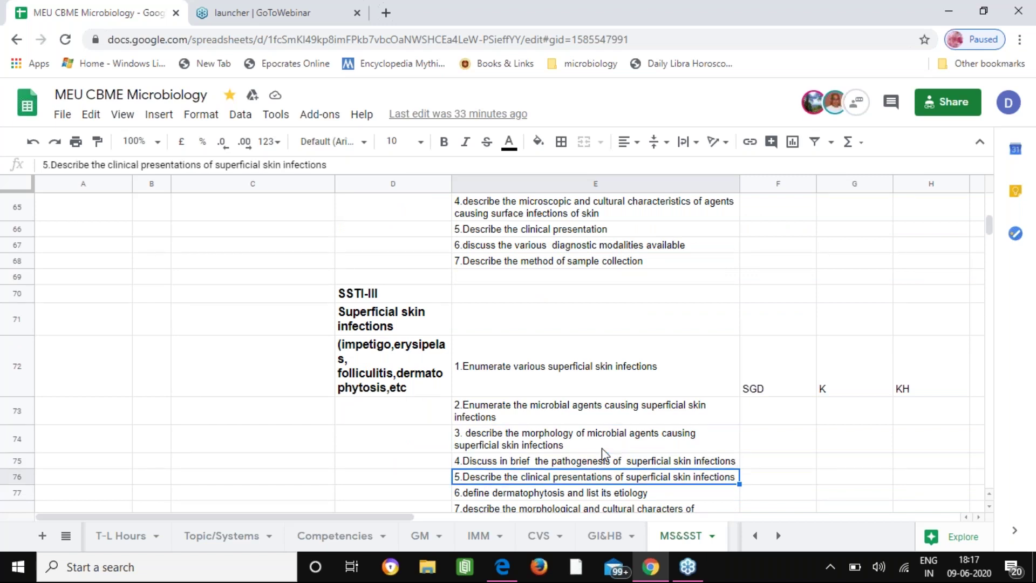
# Go through the remaining SSTI-III objectives, from defining dermatophytosis and its etiology to diagnostic modalities and sample collection
pyautogui.press('Down')
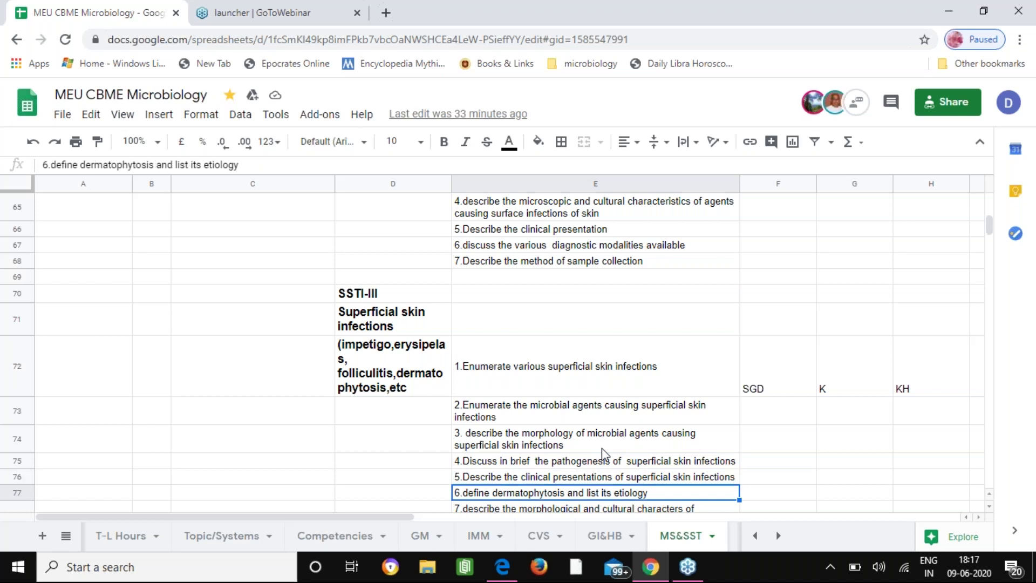
pyautogui.press('Down')
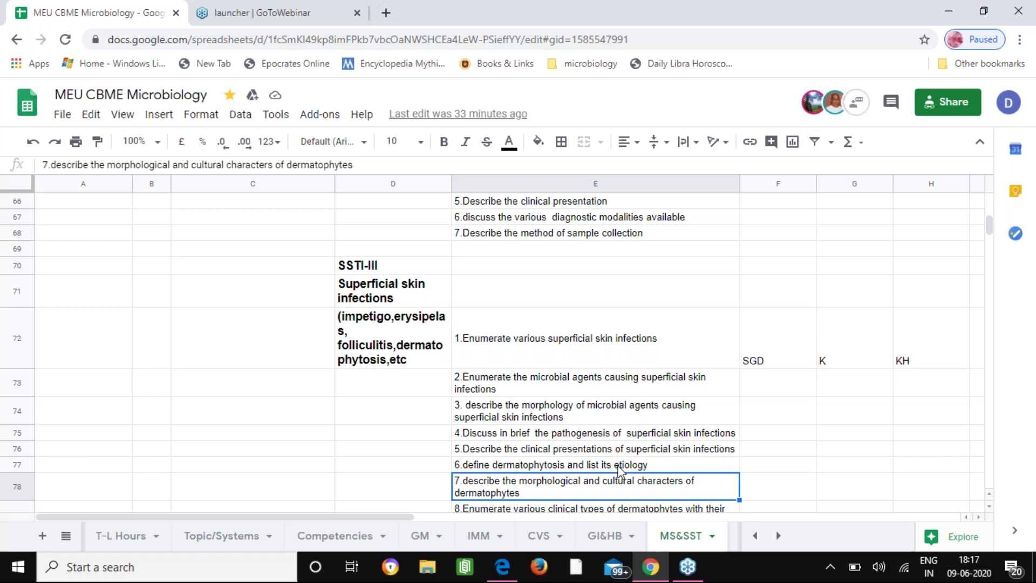
pyautogui.press('Up')
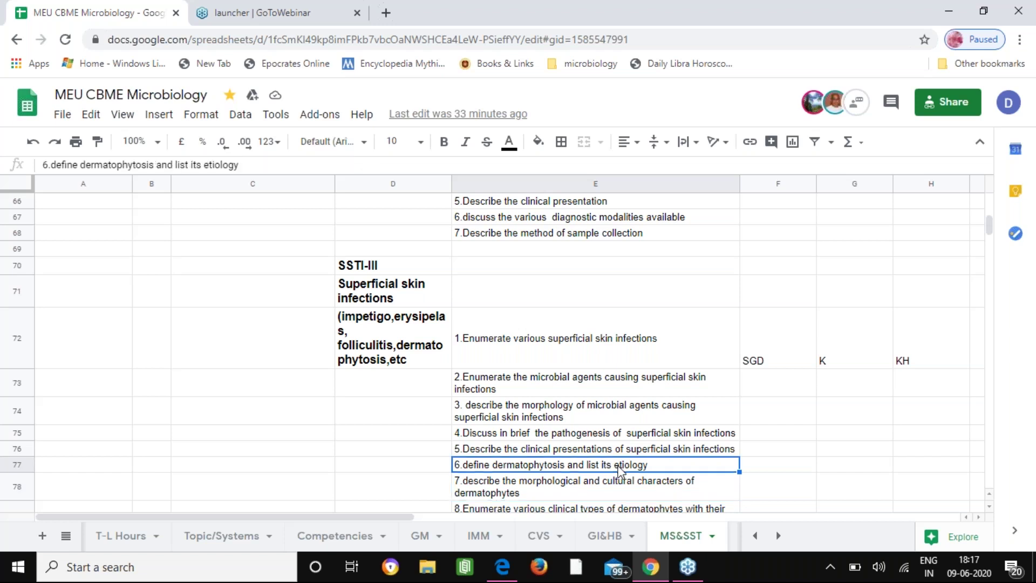
pyautogui.press('Down')
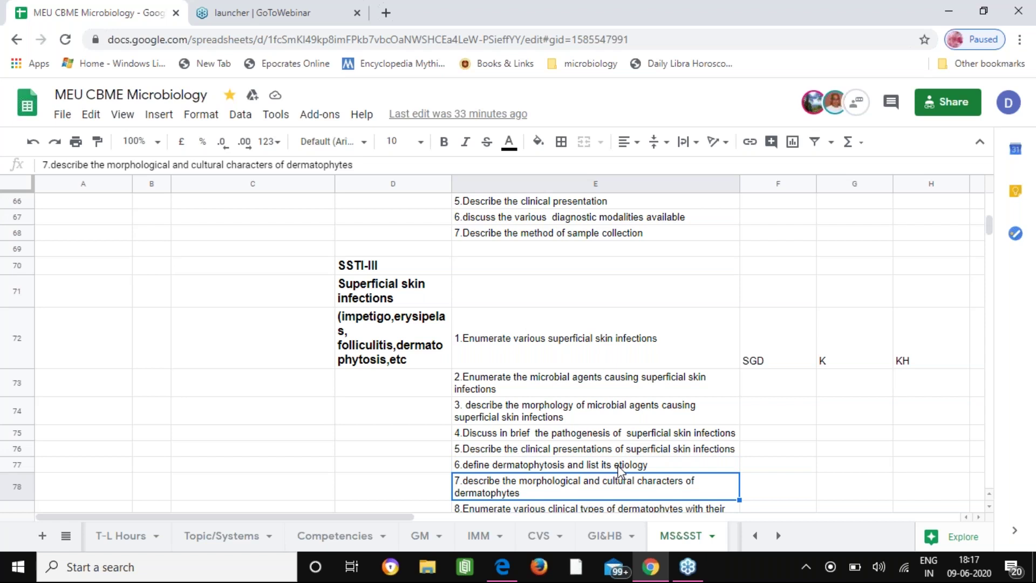
pyautogui.press('Down')
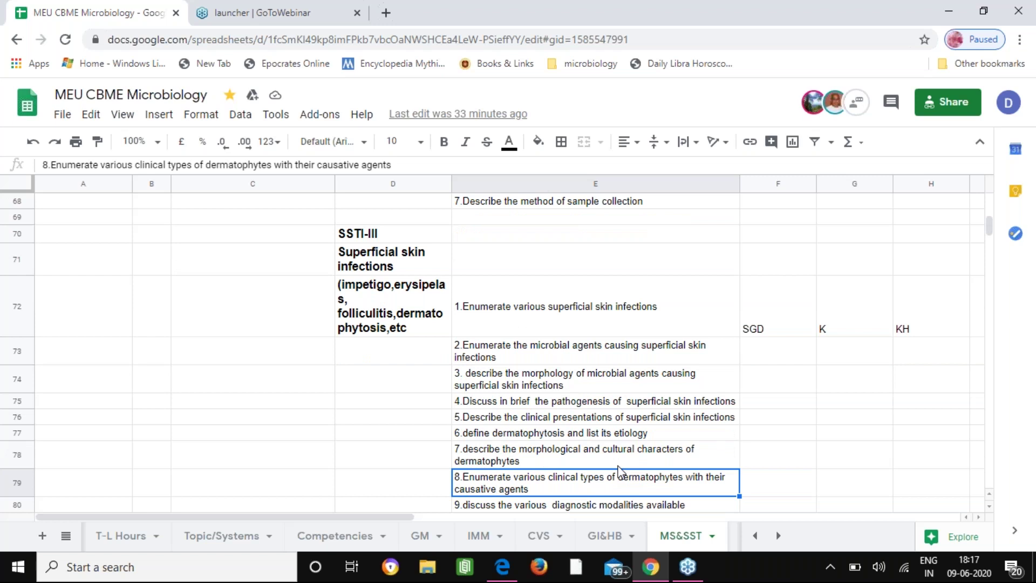
pyautogui.press('Down')
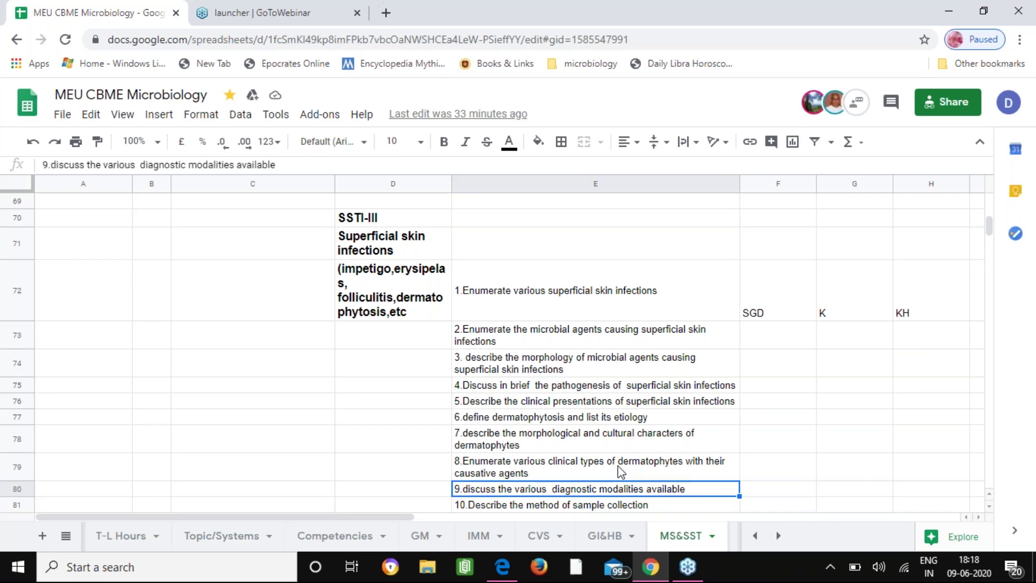
pyautogui.press('Down')
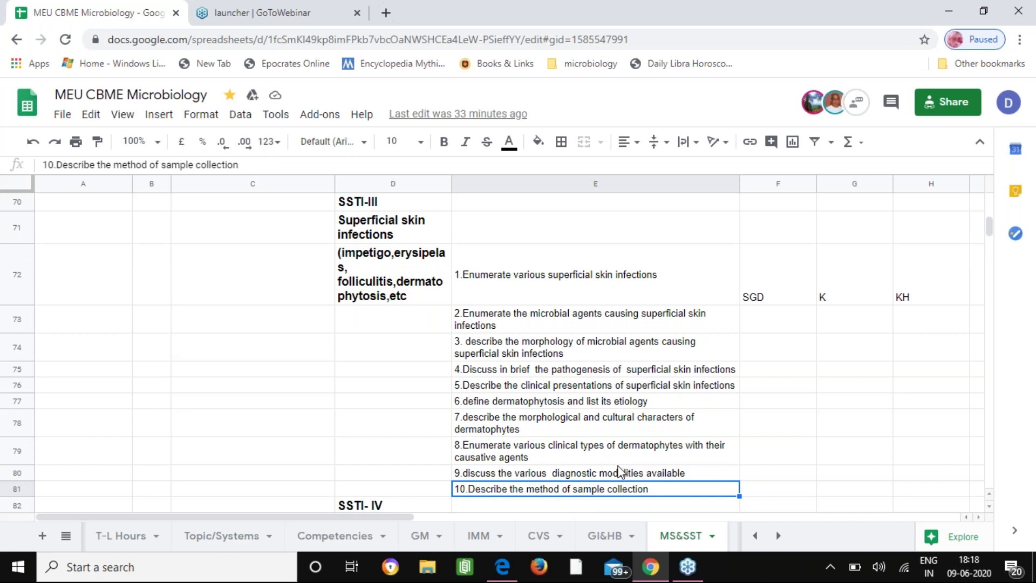
# Review the SSTI-IV deeper tissue infection objectives, covering microbial agents, pathogenesis, clinical presentations and approach to diagnosis
pyautogui.press('Down')
pyautogui.press('Down')
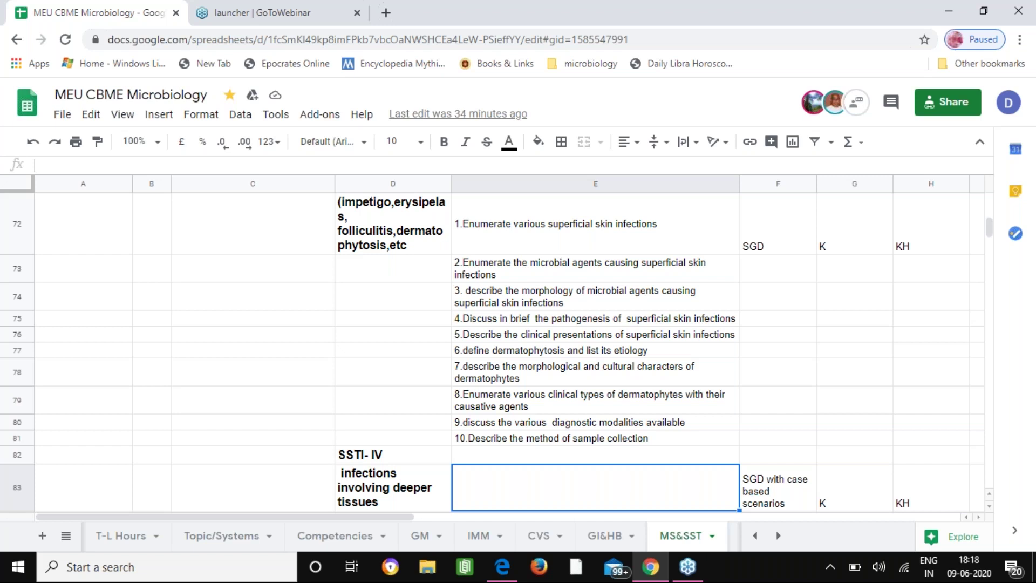
pyautogui.press('Down')
pyautogui.press('Down')
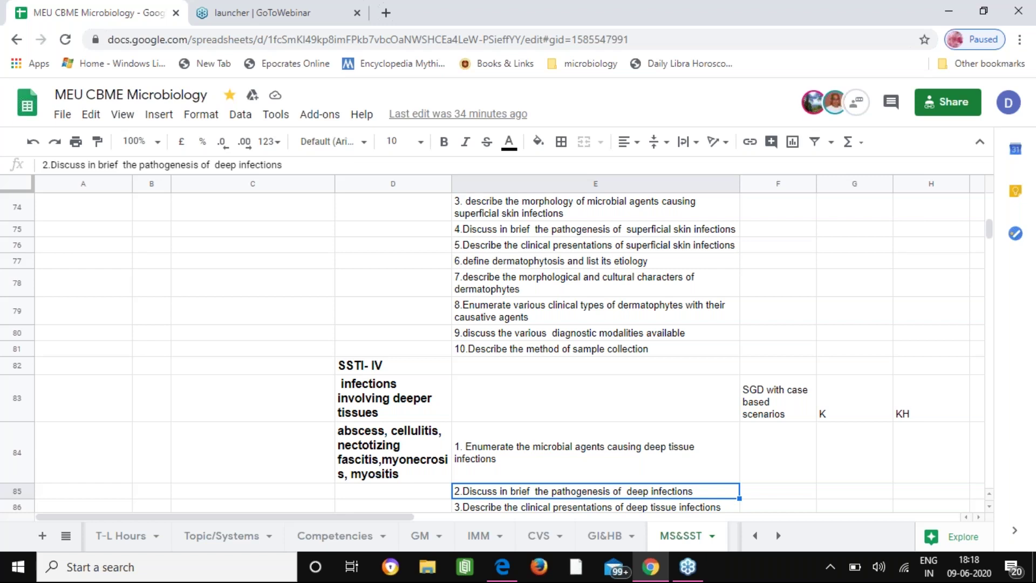
pyautogui.click(595, 453)
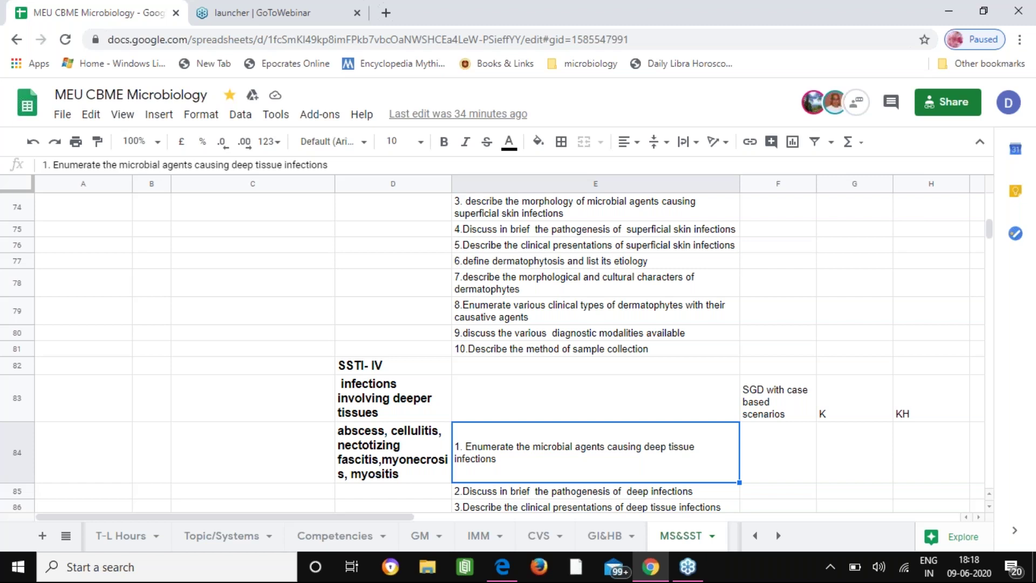
pyautogui.click(595, 490)
pyautogui.click(596, 507)
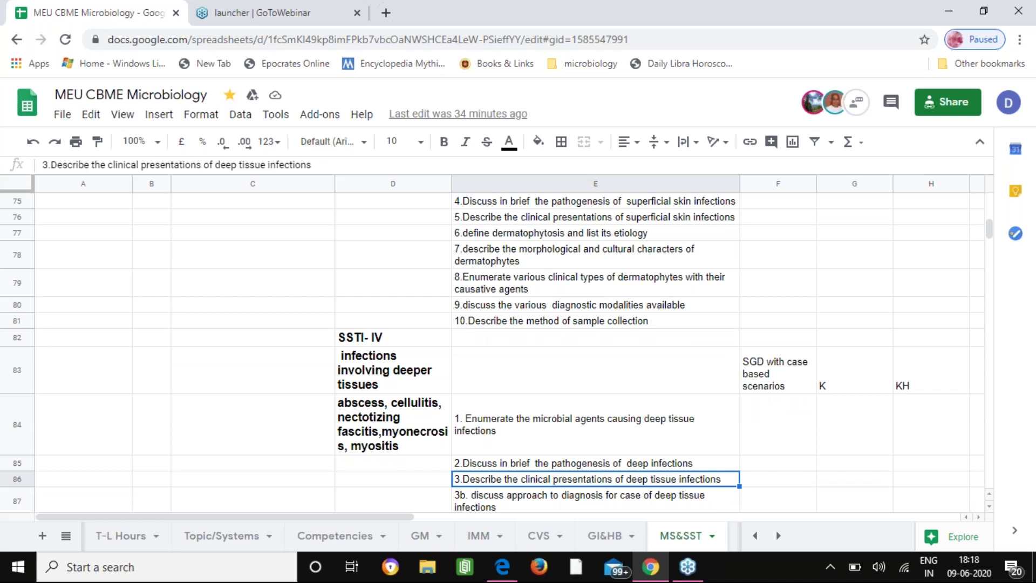
pyautogui.click(596, 501)
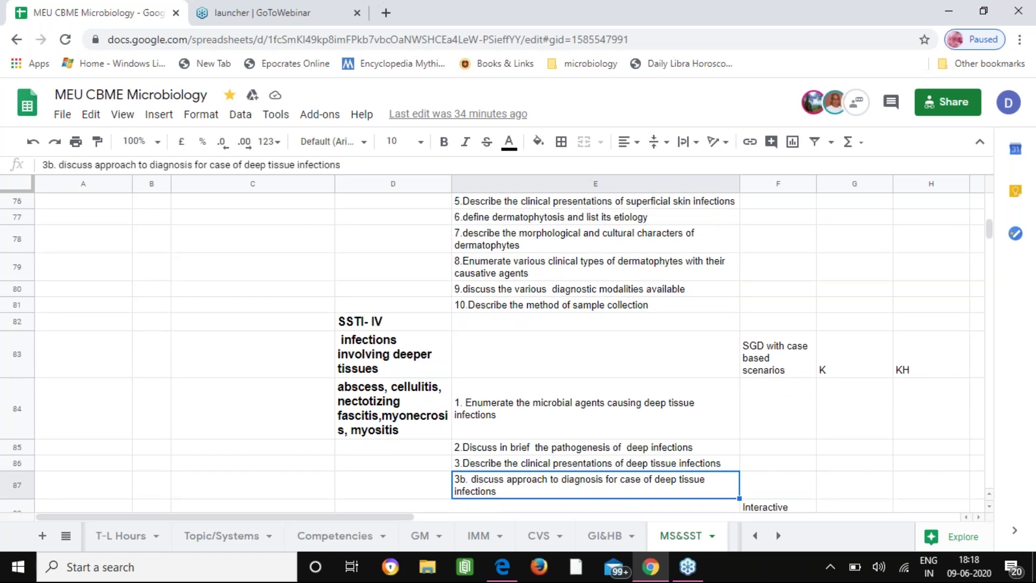
pyautogui.click(596, 506)
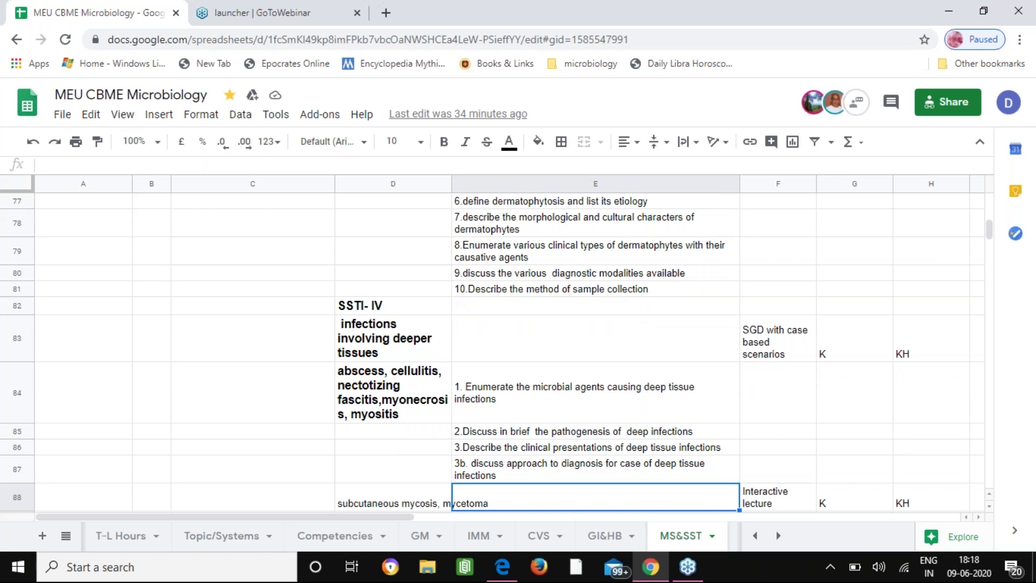
pyautogui.click(596, 469)
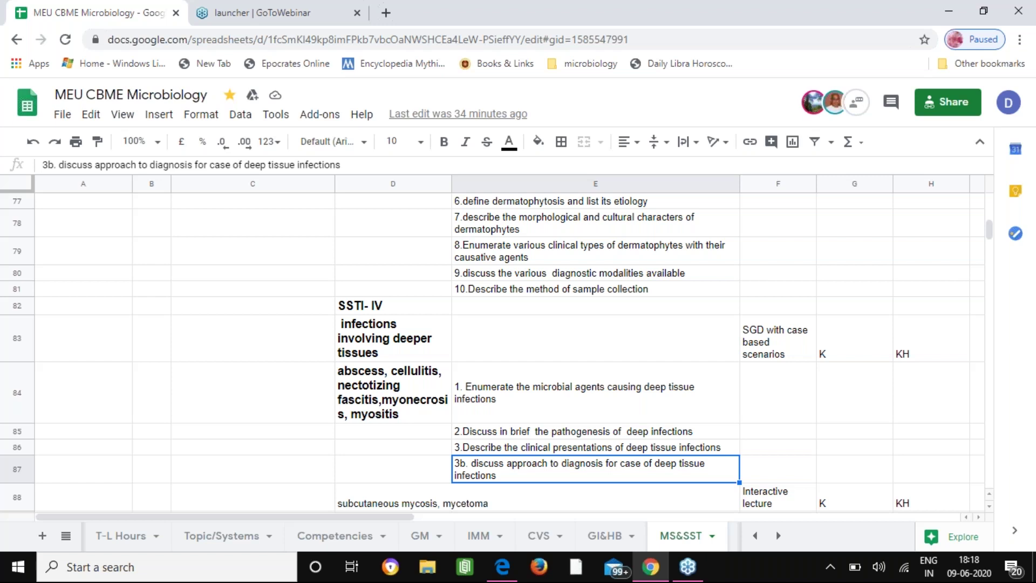
# Study the subcutaneous mycosis and mycetoma objectives in rows 88 to 94, from defining mycetoma to the method of sample collection
pyautogui.click(596, 497)
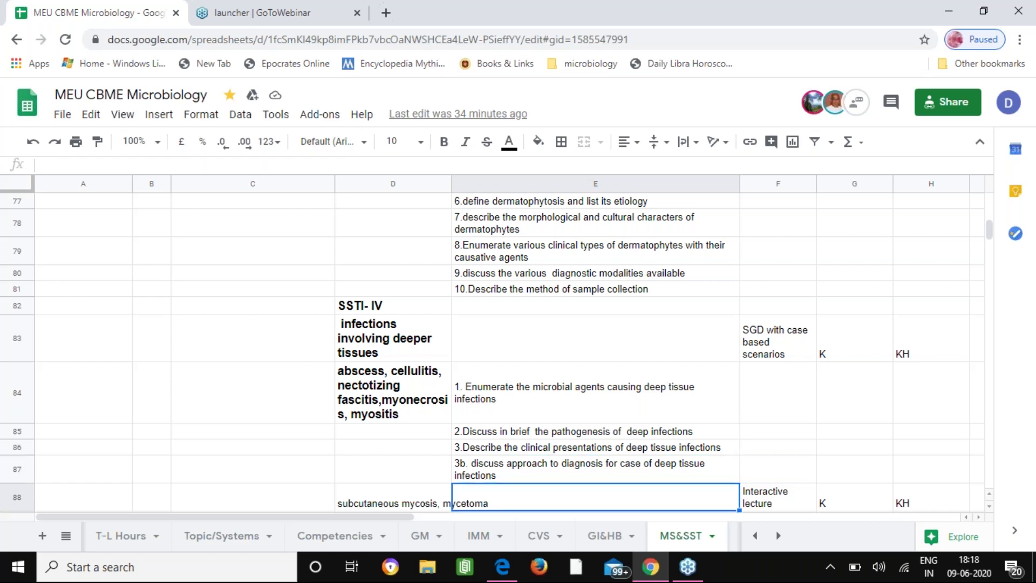
pyautogui.press('Down')
pyautogui.press('Down')
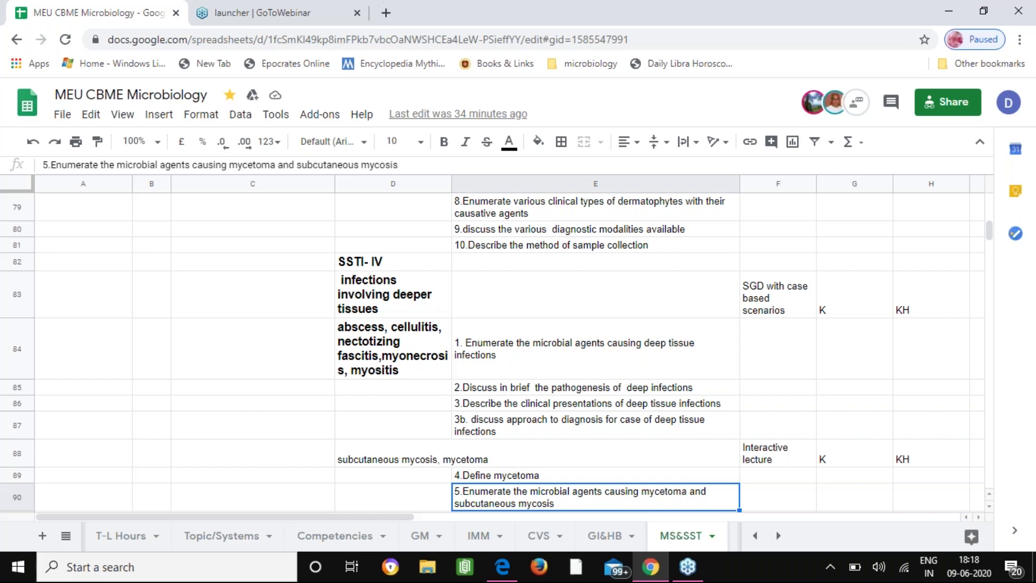
pyautogui.press('Down')
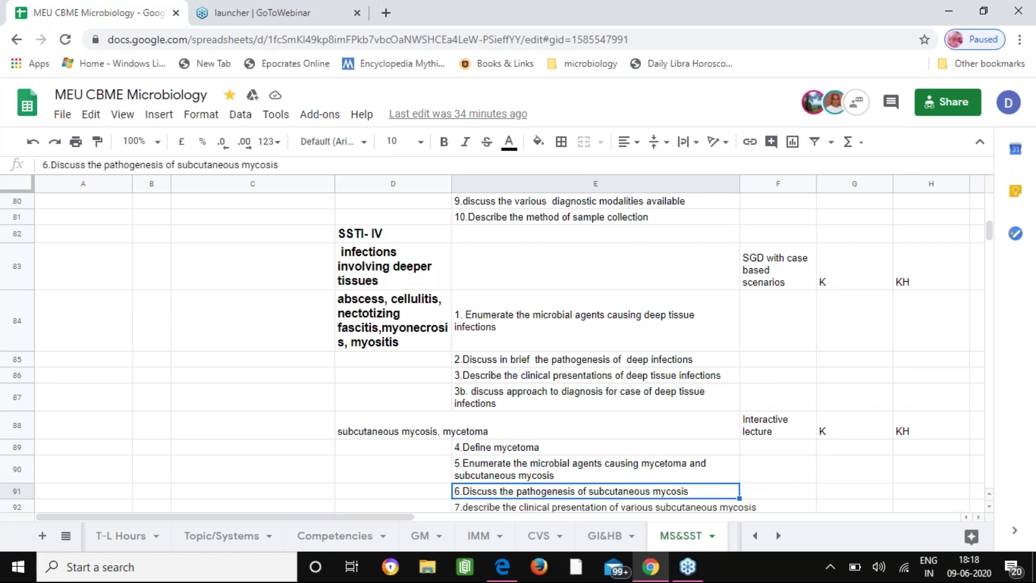
pyautogui.click(543, 447)
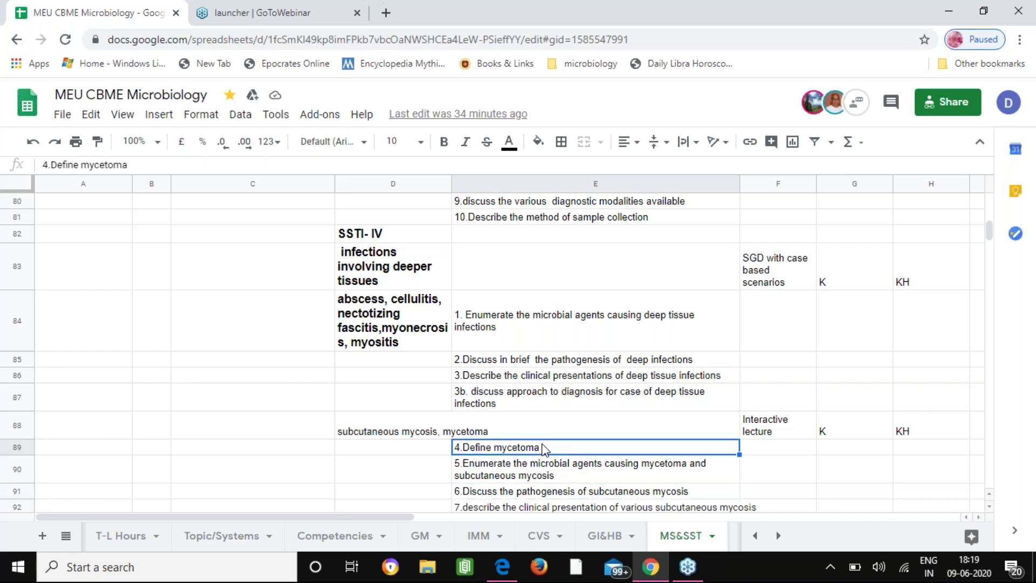
pyautogui.press('Down')
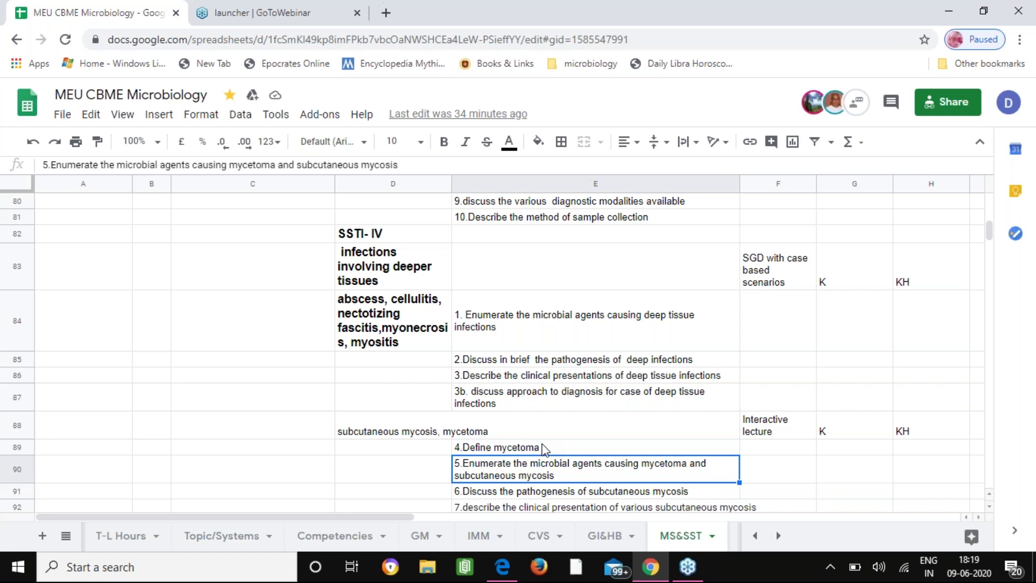
pyautogui.press('Down')
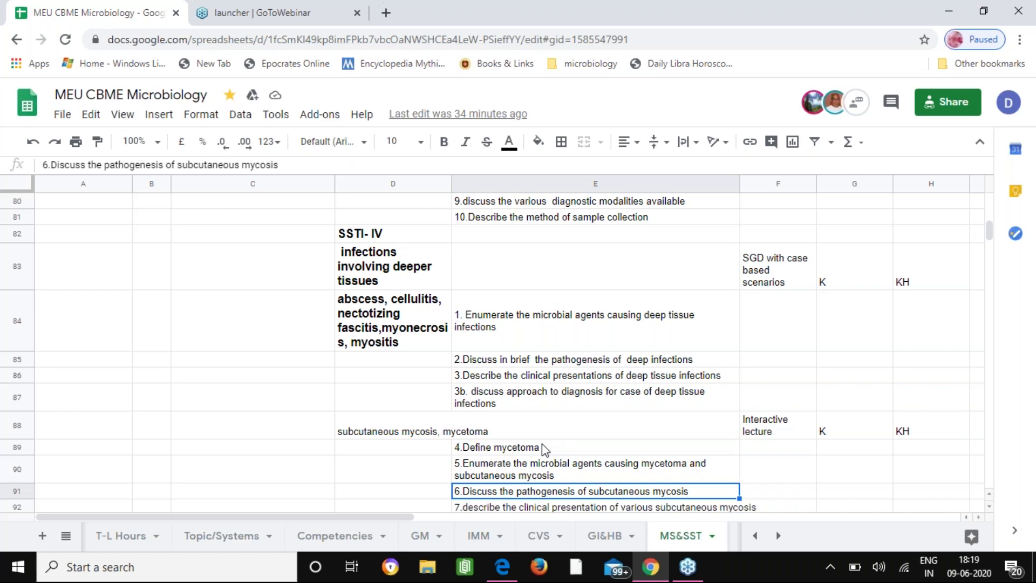
pyautogui.press('Down')
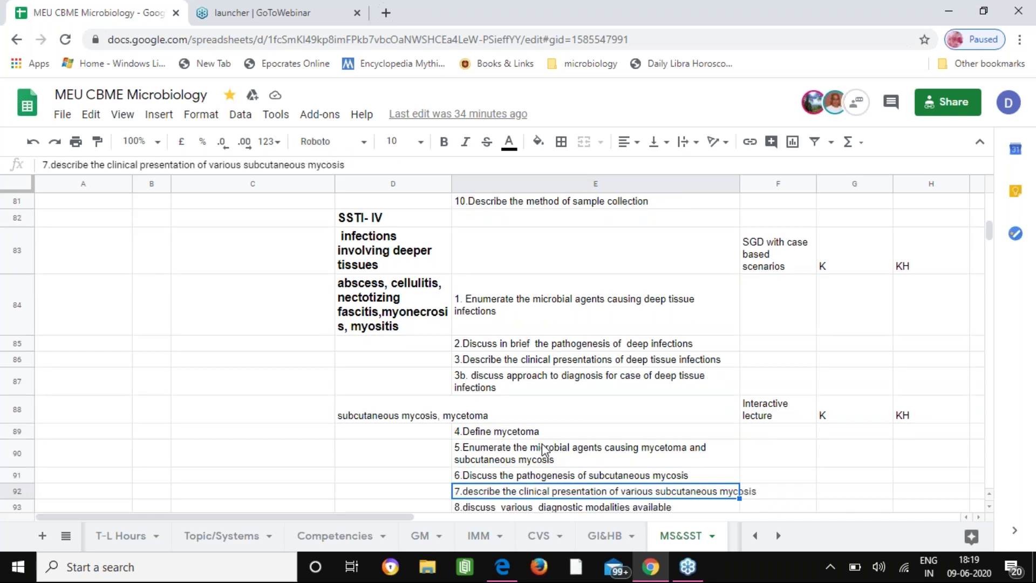
pyautogui.press('Down')
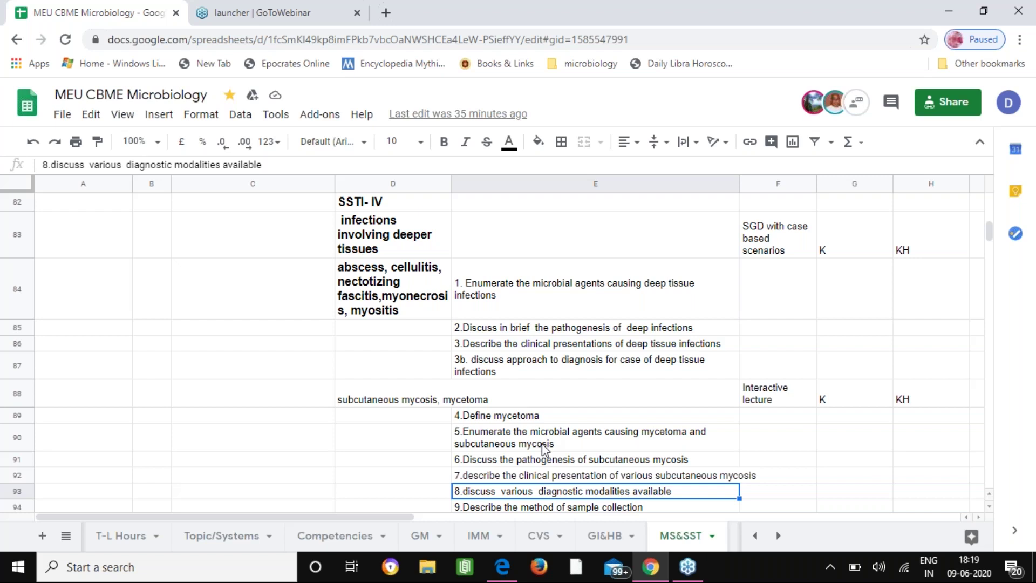
pyautogui.press('Down')
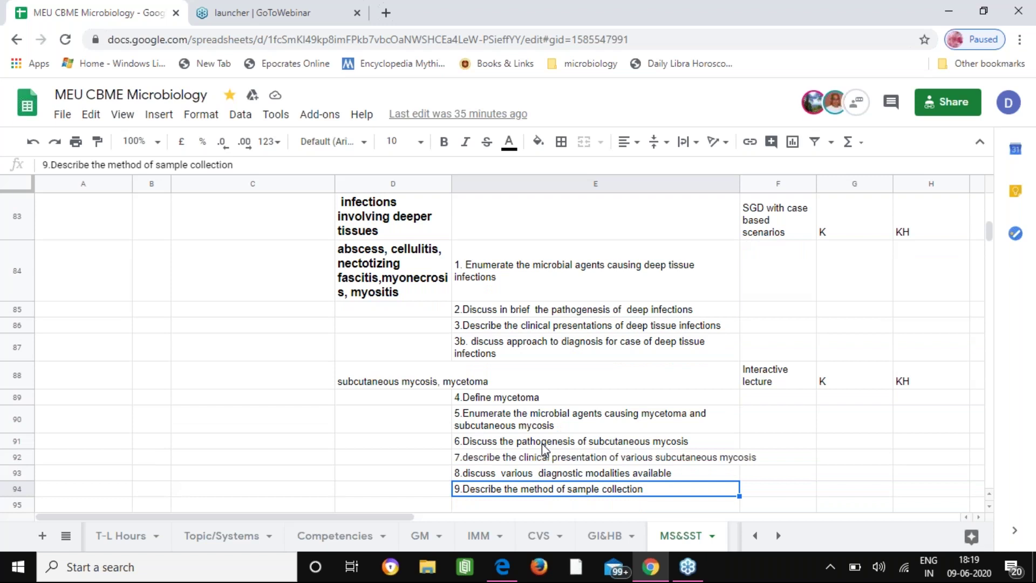
# Continue to the SSTI-VI session on systemic infections with predominant skin lesions and look over its objectives
pyautogui.press('Down')
pyautogui.press('Down')
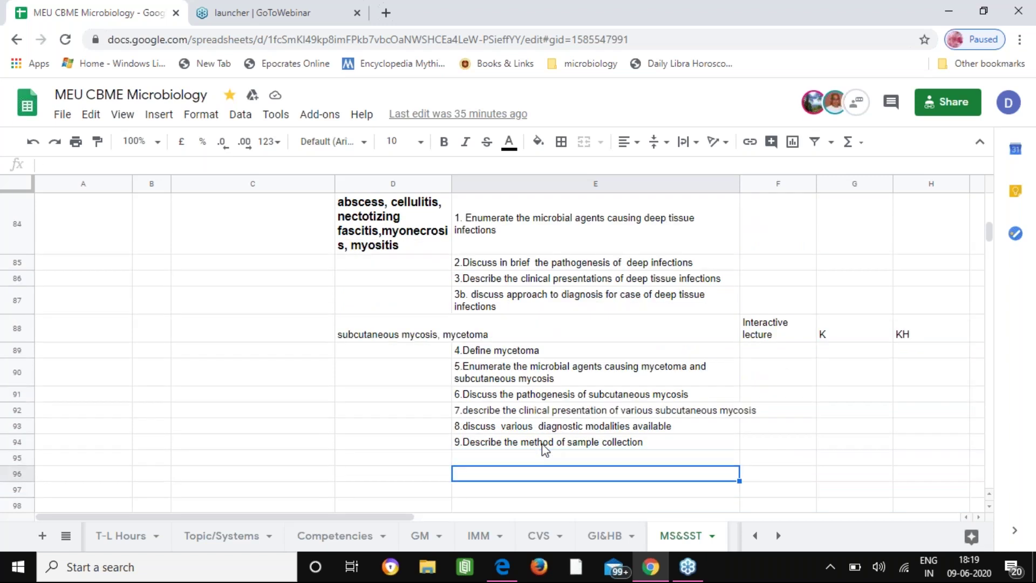
pyautogui.press('Down')
pyautogui.press('Down')
pyautogui.press('Down')
pyautogui.press('Down')
pyautogui.press('Down')
pyautogui.press('Down')
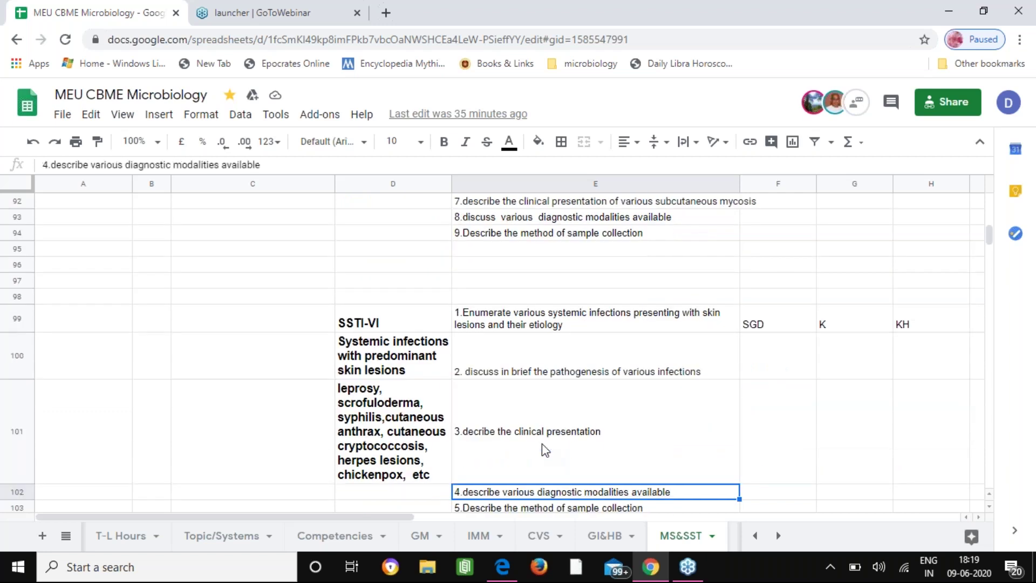
# Read the SSTI-VI topic on systemic infections with predominant skin lesions and the diseases it covers, in D99 to D101
pyautogui.click(373, 323)
pyautogui.click(392, 361)
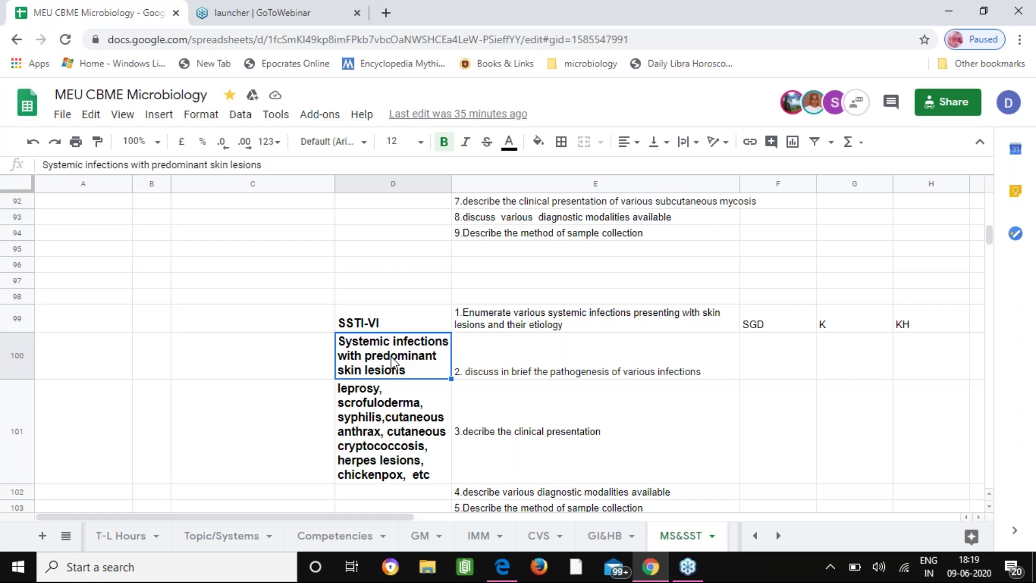
pyautogui.press('Down')
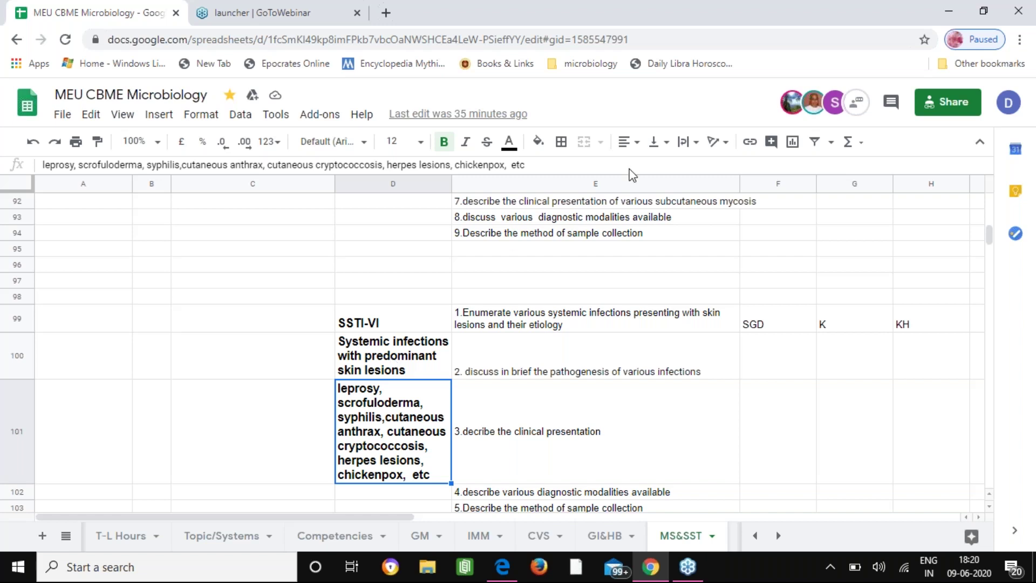
# Go through the six SSTI-VI objectives in rows 99 to 104, from etiology to interpreting microscopy and culture results
pyautogui.click(603, 321)
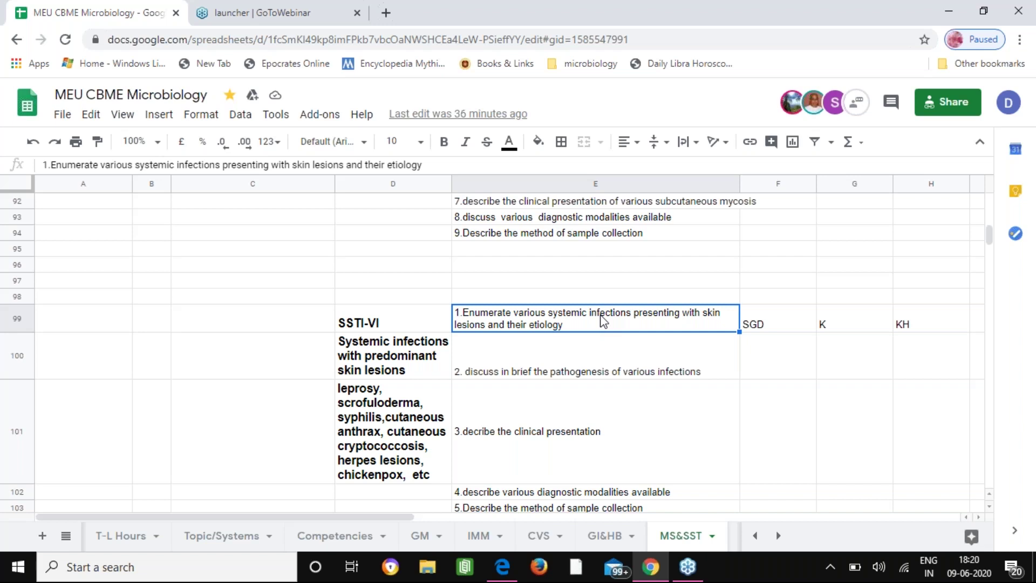
pyautogui.press('Down')
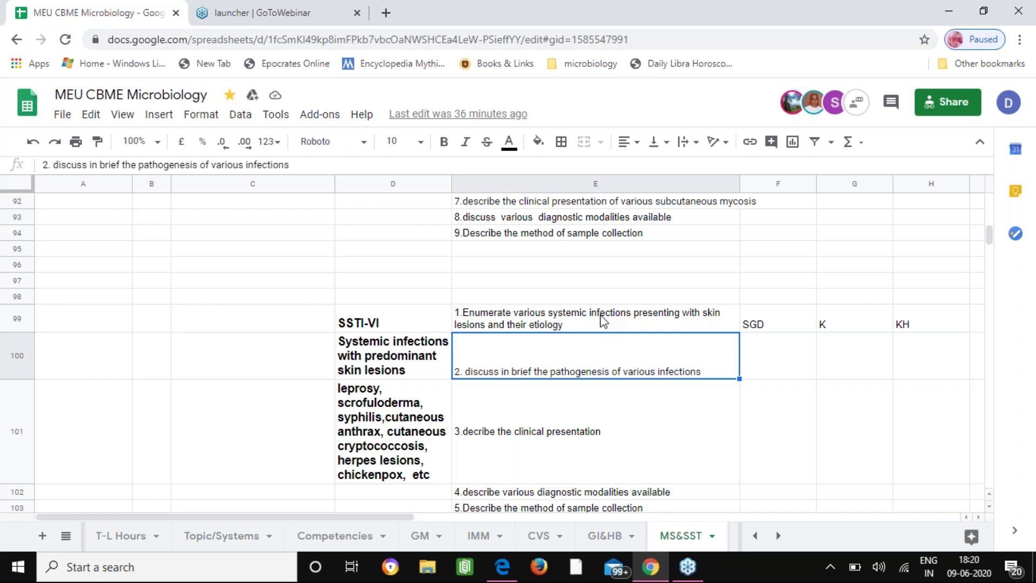
pyautogui.press('Down')
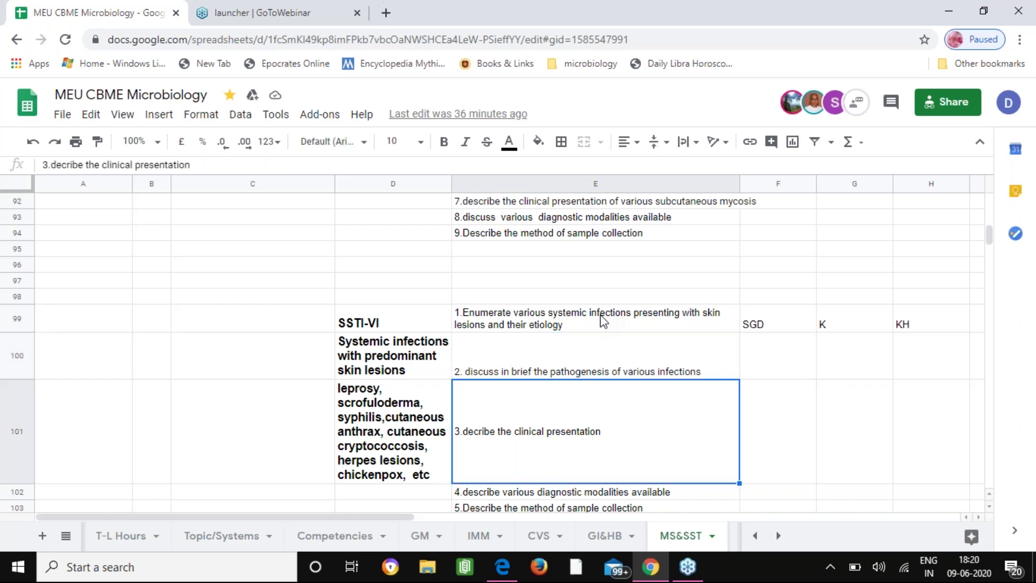
pyautogui.press('Down')
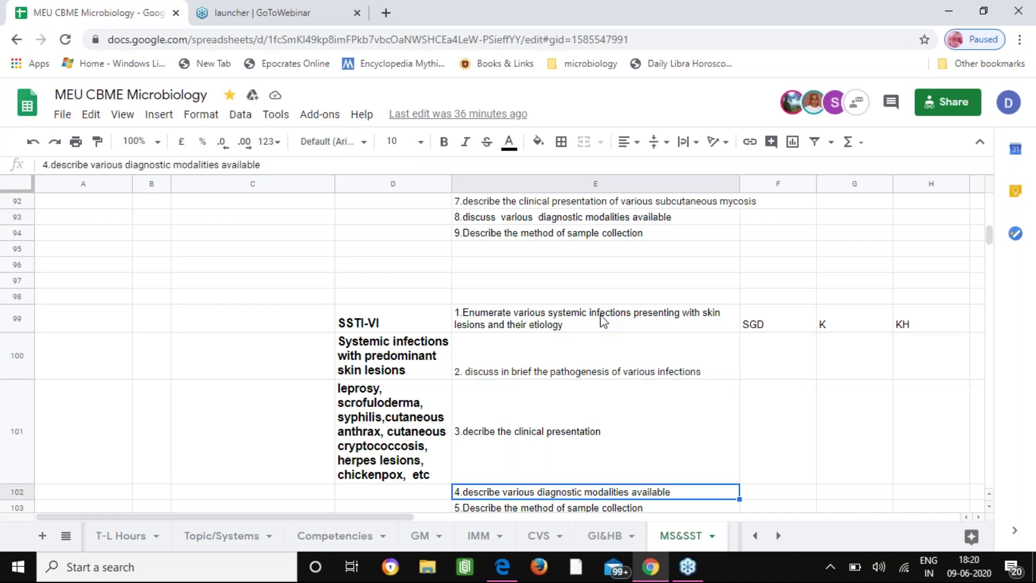
pyautogui.press('Down')
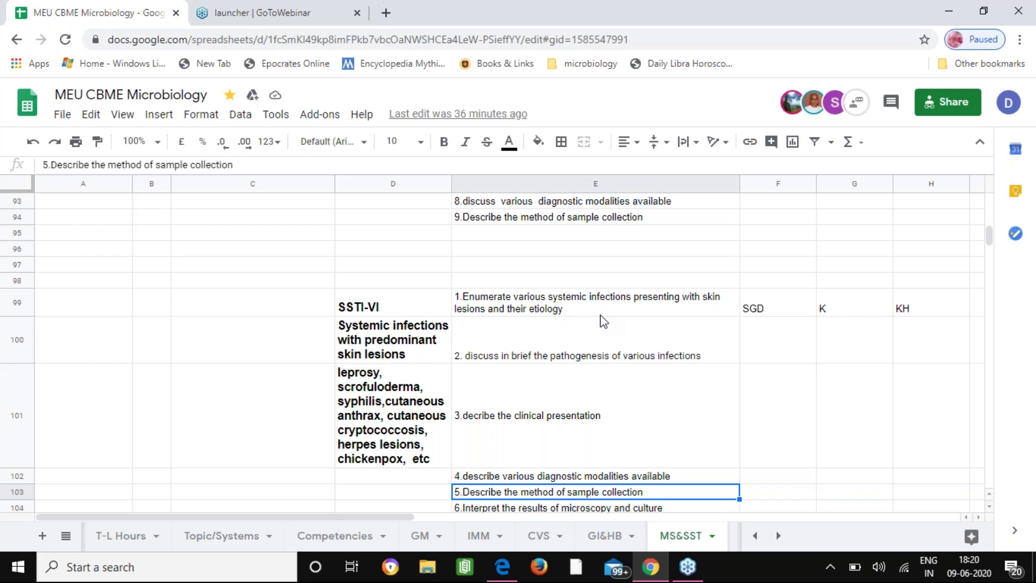
pyautogui.press('Down')
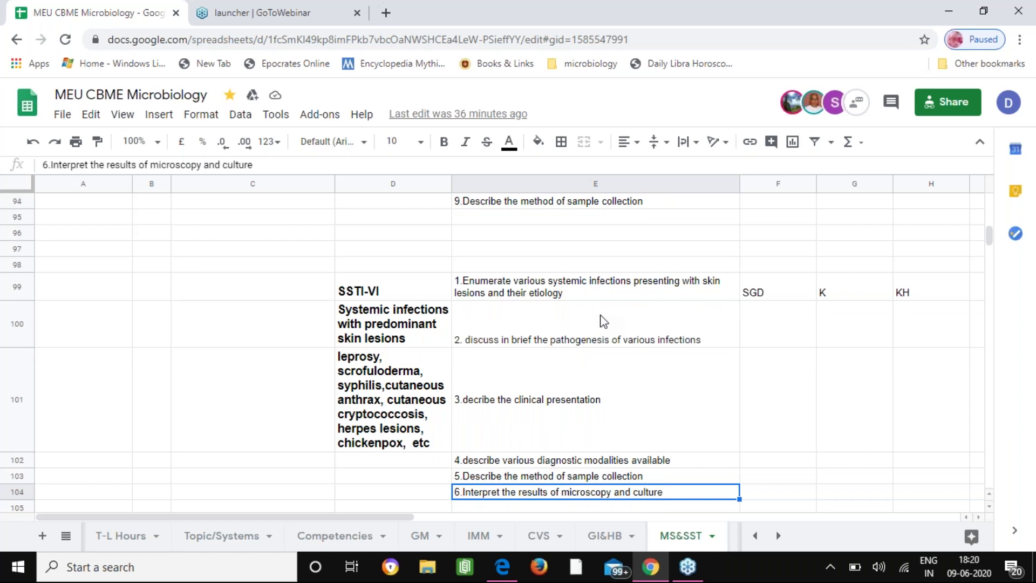
# Check the SSTI-VI teaching method in column F and continue down to the SSTI-VII session on leprosy
pyautogui.click(777, 298)
pyautogui.press('Down')
pyautogui.press('Down')
pyautogui.press('Down')
pyautogui.press('Down')
pyautogui.press('Down')
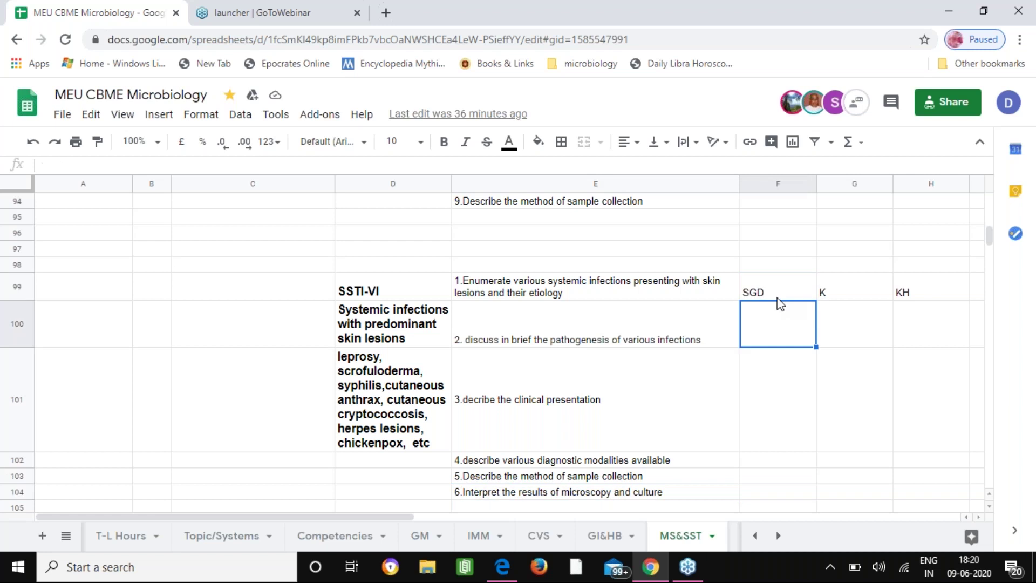
pyautogui.press('Down')
pyautogui.press('Down')
pyautogui.press('Down')
pyautogui.press('Down')
pyautogui.press('Down')
pyautogui.press('Down')
pyautogui.press('Down')
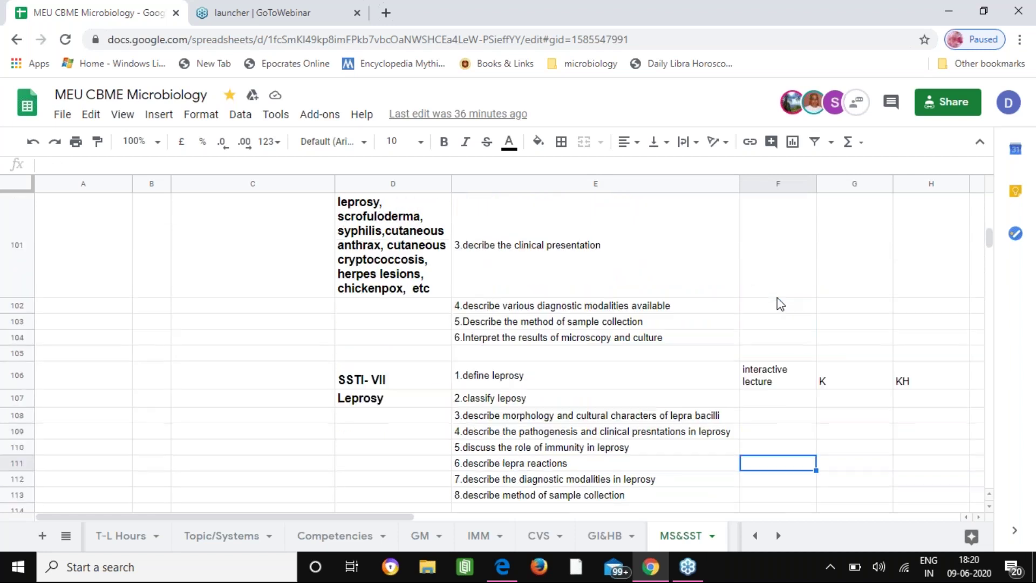
pyautogui.click(370, 403)
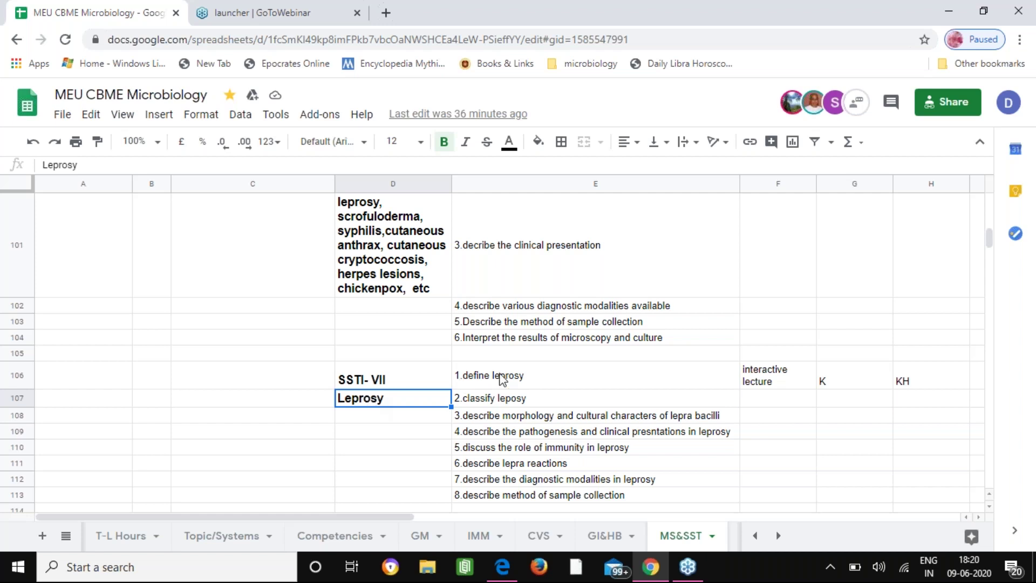
# Review the eight SSTI-VII leprosy objectives in rows 106 to 113, from defining leprosy to the method of sample collection
pyautogui.click(517, 381)
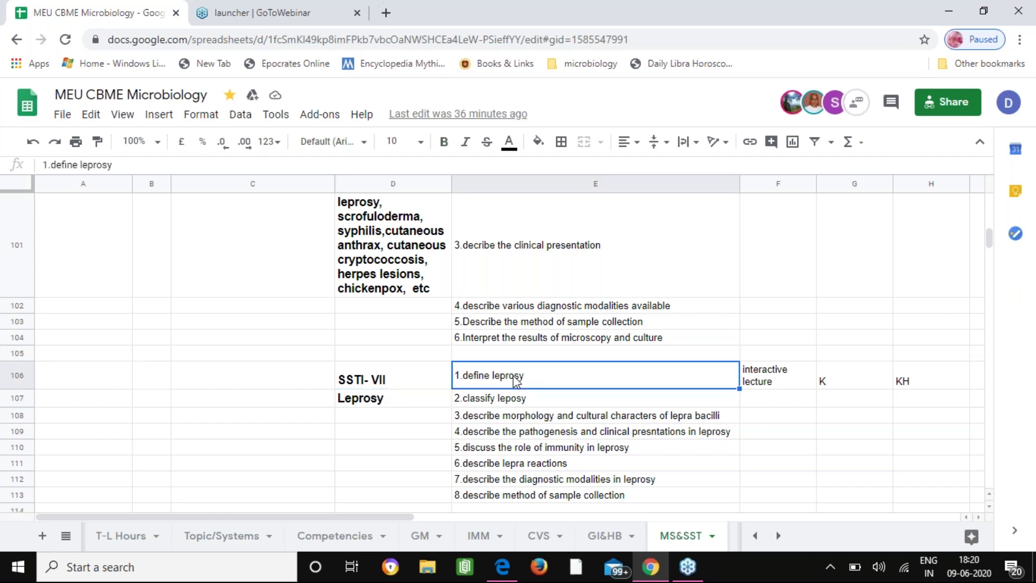
pyautogui.press('Down')
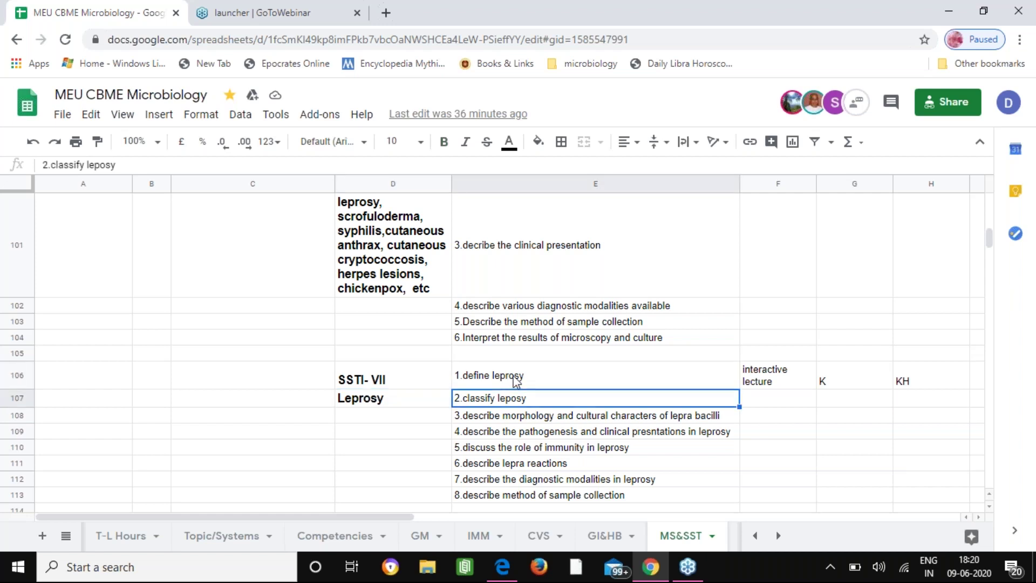
pyautogui.press('Down')
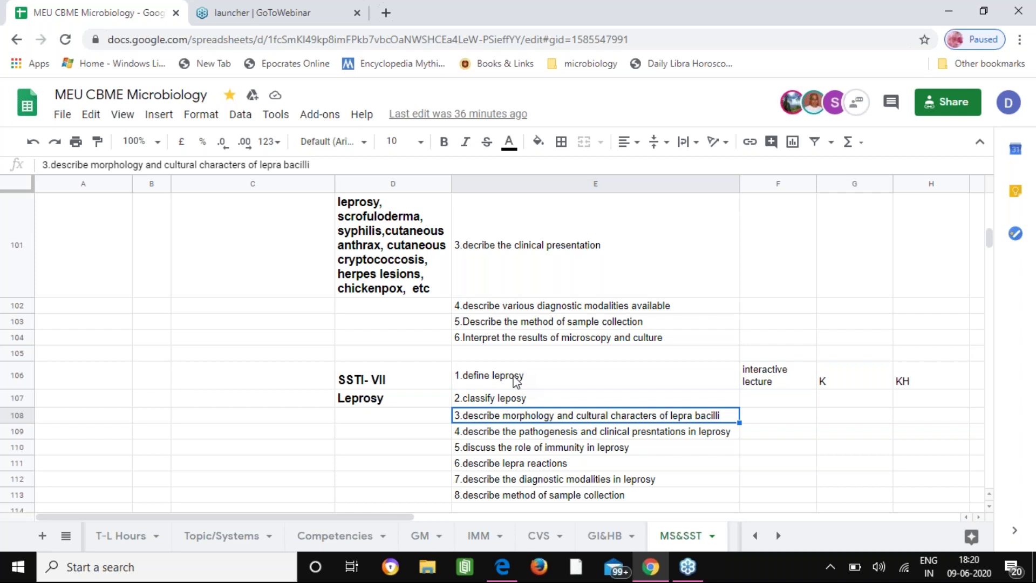
pyautogui.press('Down')
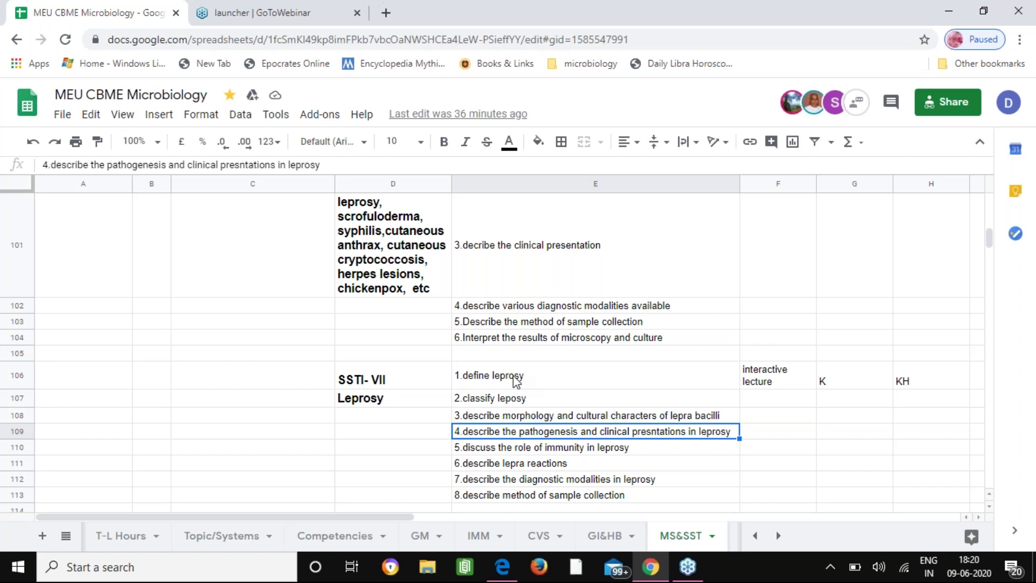
pyautogui.press('Down')
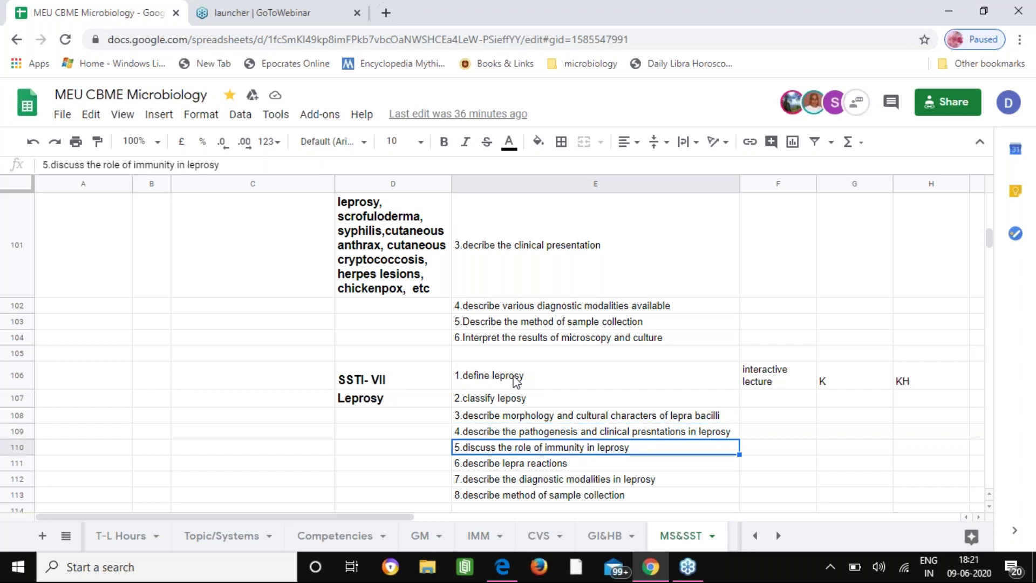
pyautogui.press('Down')
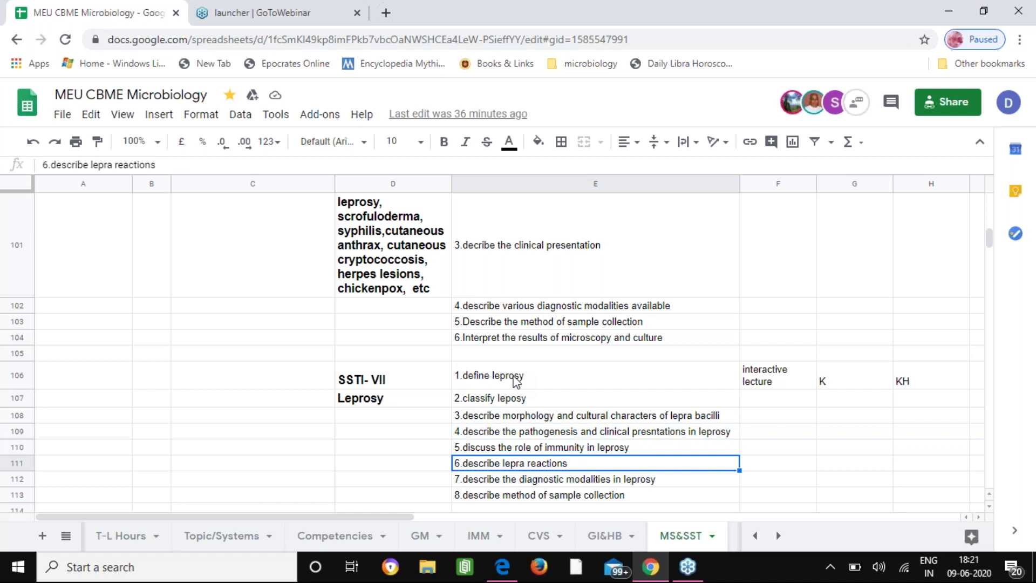
pyautogui.press('Down')
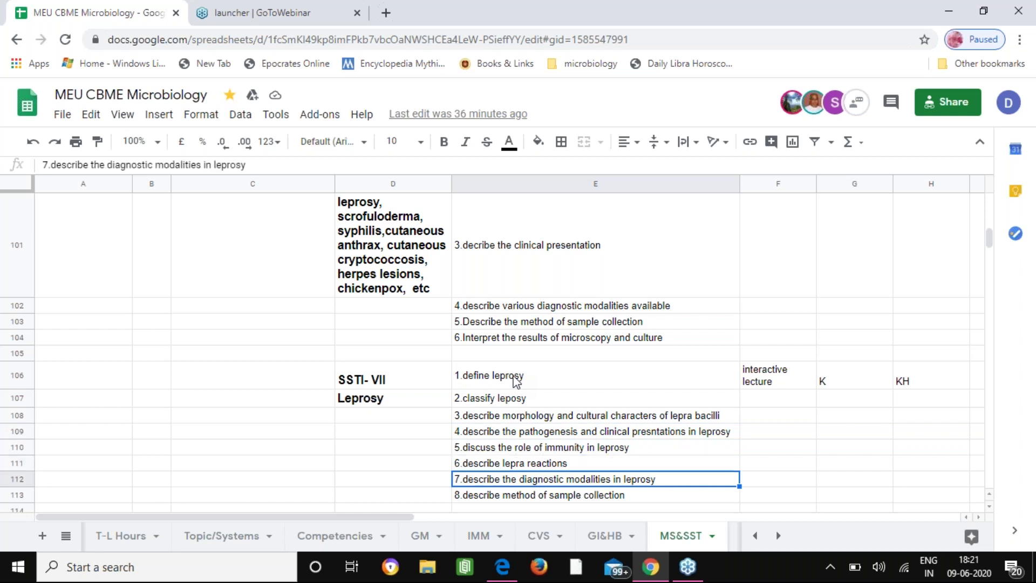
pyautogui.press('Down')
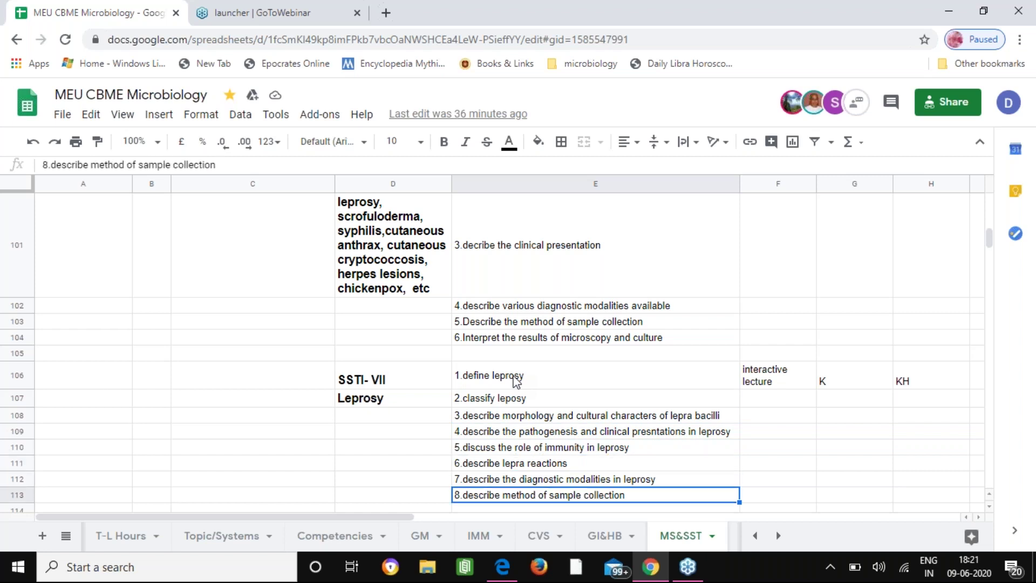
pyautogui.press('Down')
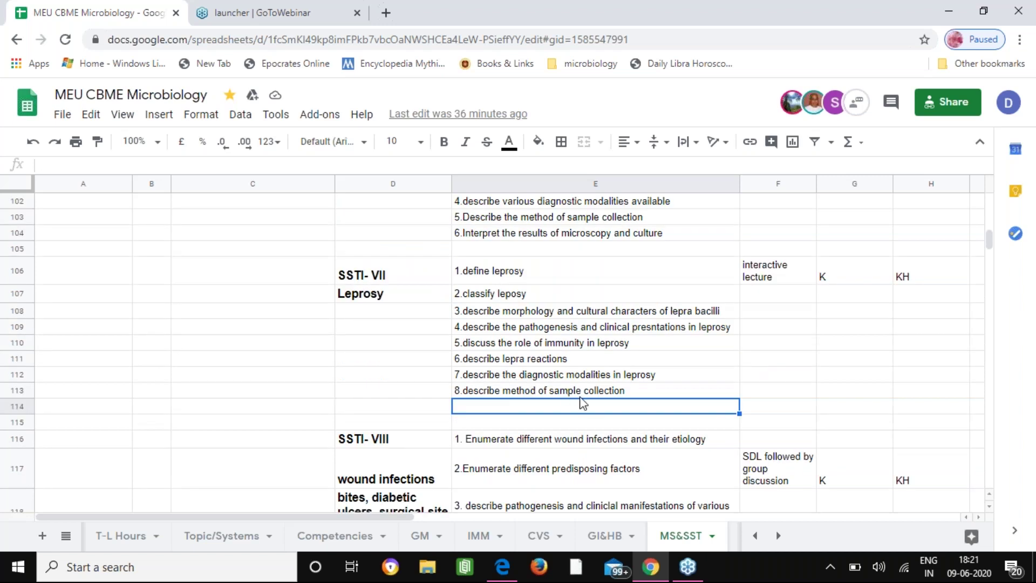
pyautogui.press('Up')
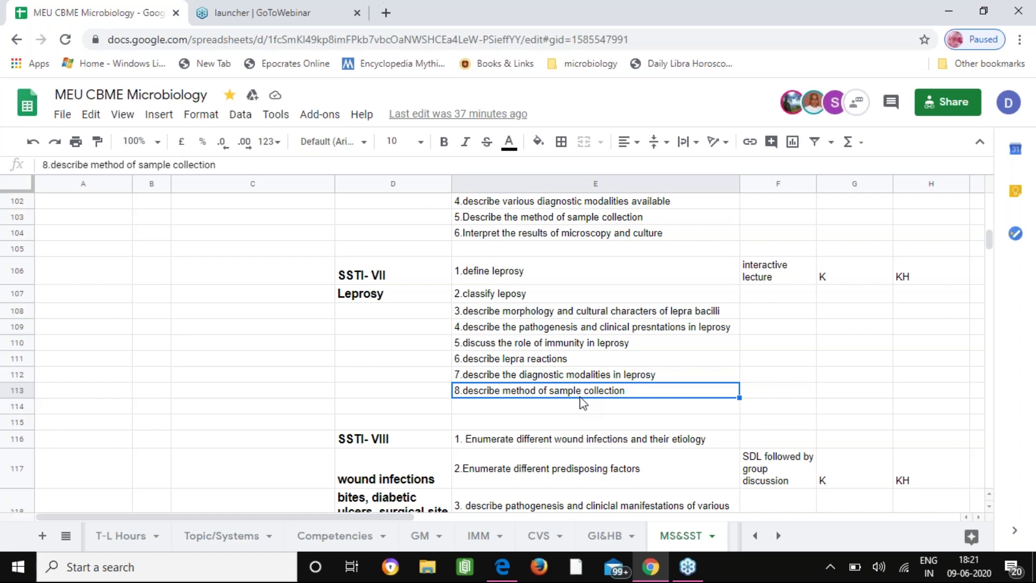
# Read the SSTI-VIII topic on wound infections, covering bites, diabetic ulcers, surgical site infections and burns
pyautogui.click(380, 446)
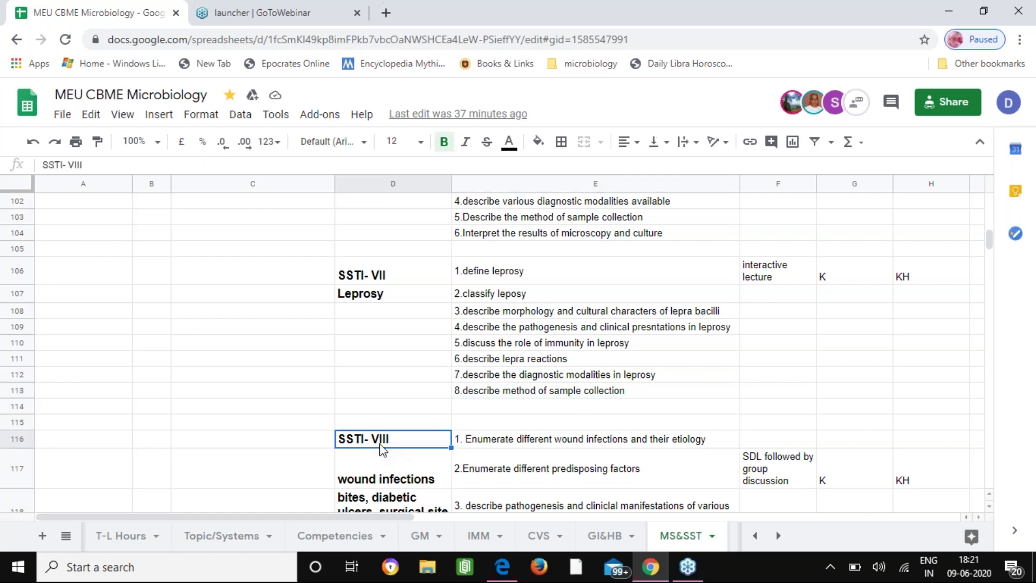
pyautogui.click(379, 478)
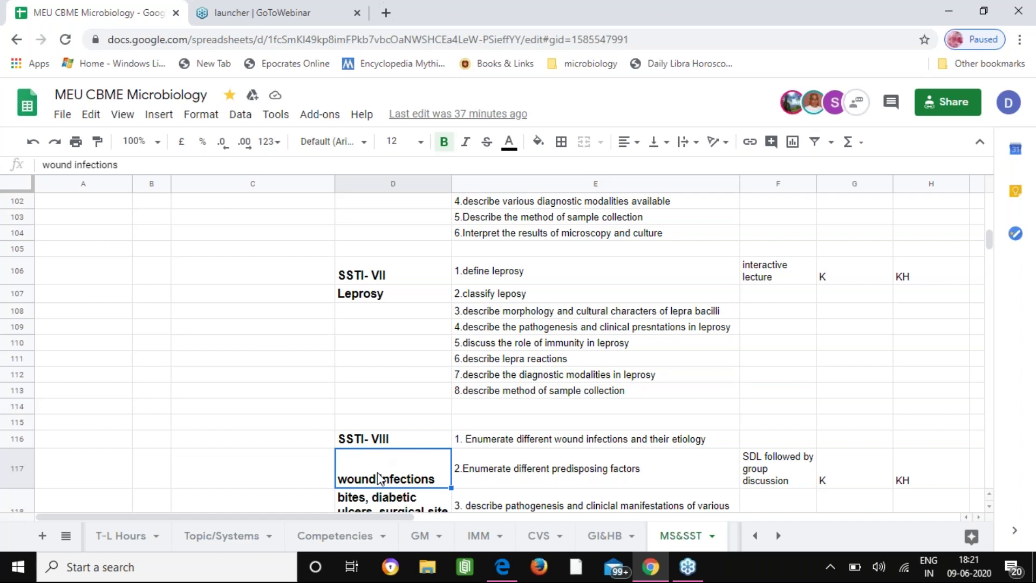
pyautogui.press('Down')
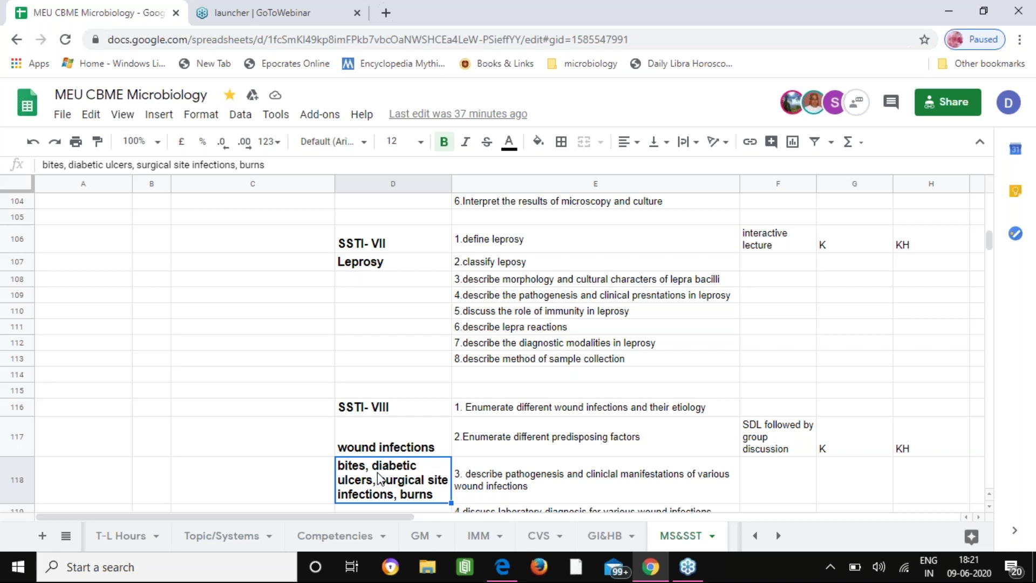
# Review the four SSTI-VIII wound infection objectives in rows 116 to 119 and the session's teaching method in column F
pyautogui.click(538, 414)
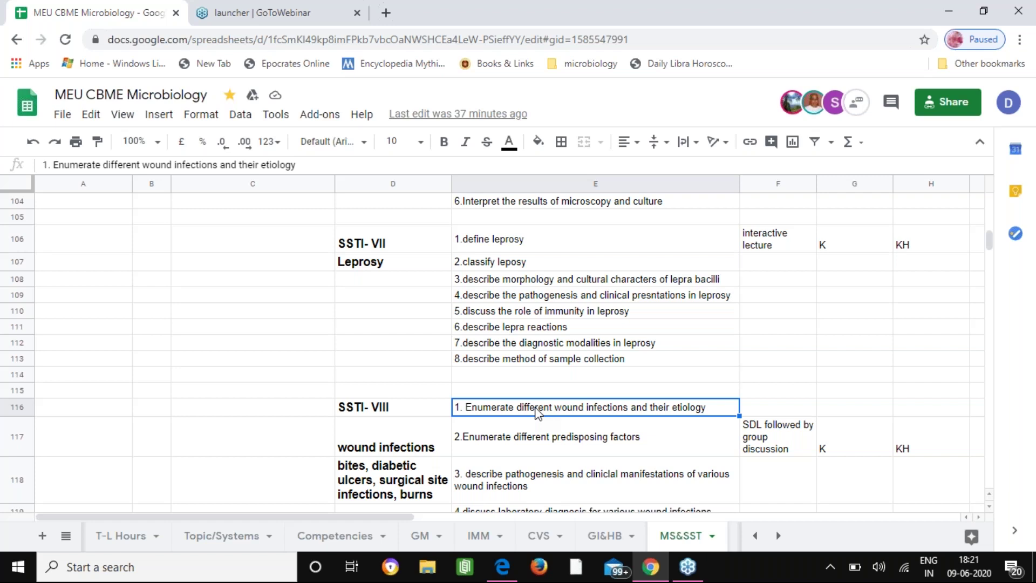
pyautogui.click(565, 448)
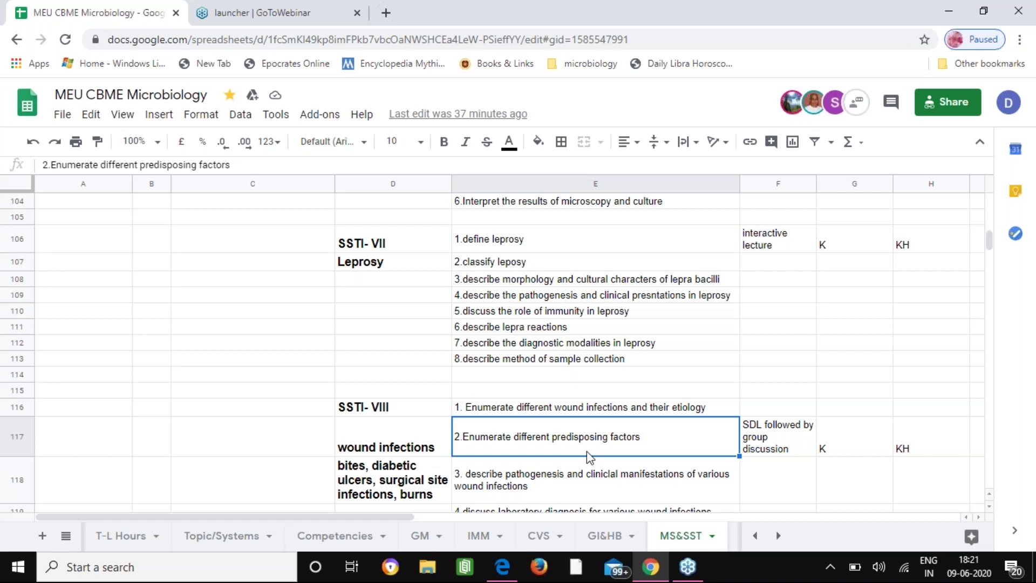
pyautogui.click(609, 484)
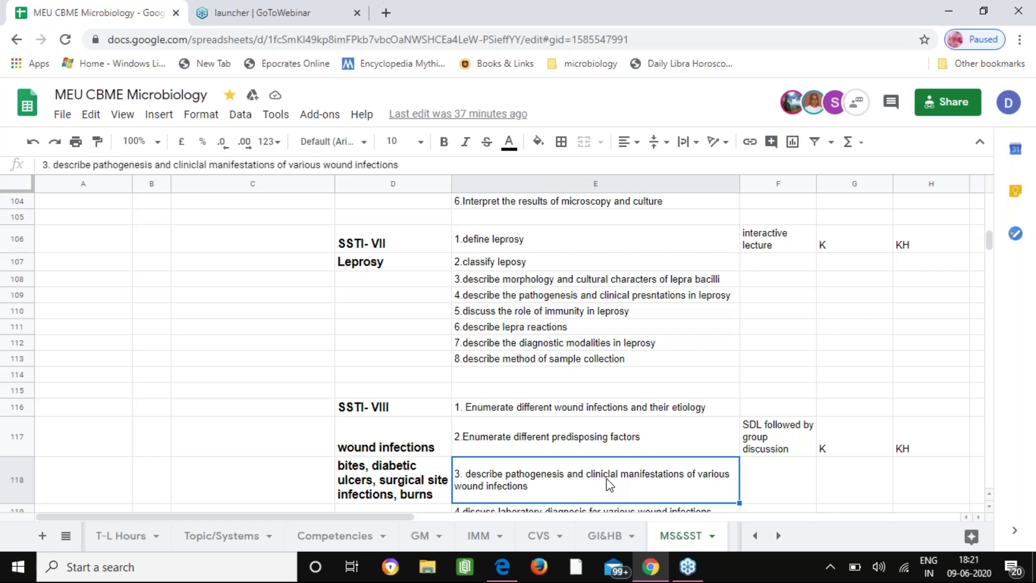
pyautogui.press('Down')
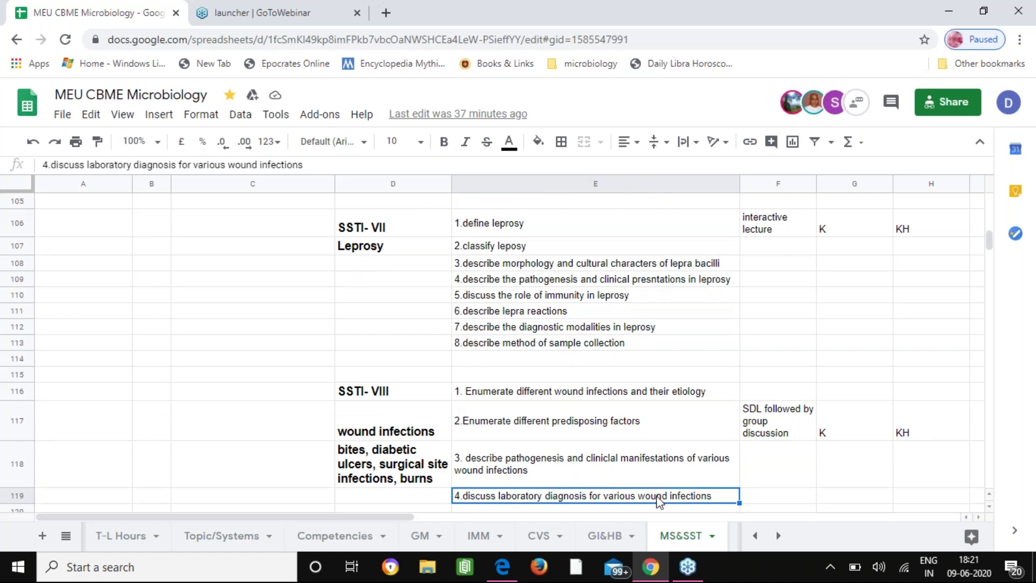
pyautogui.press('Down')
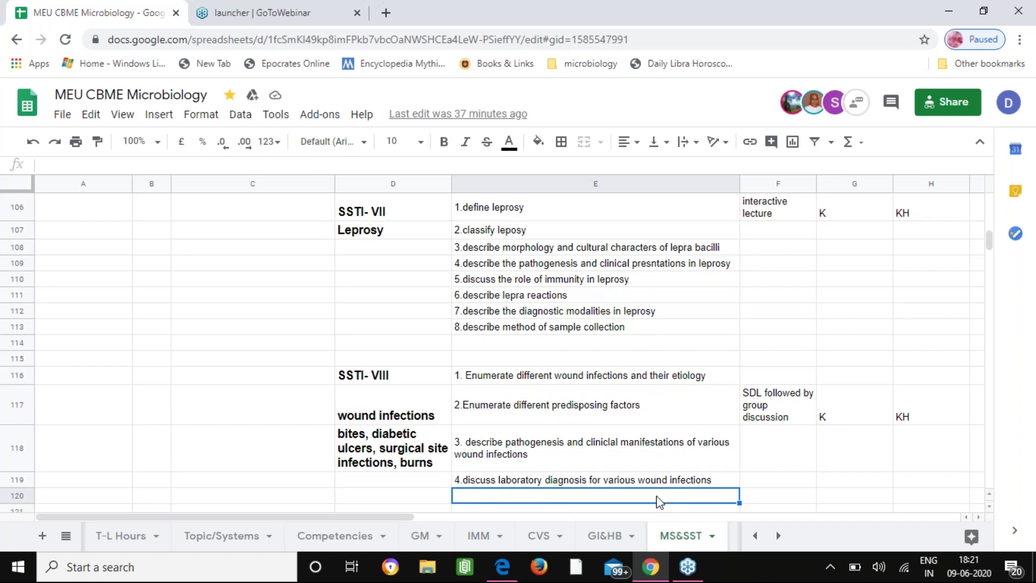
pyautogui.click(788, 408)
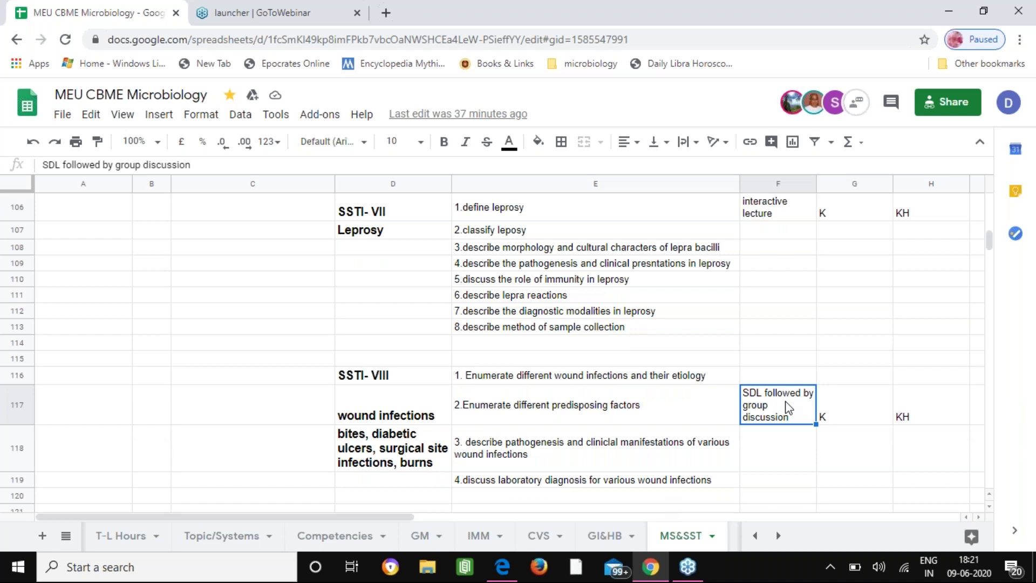
# Check column A and the rows below the SSTI-VIII wound infections session, down to row 122
pyautogui.press('Left')
pyautogui.press('Left')
pyautogui.press('Left')
pyautogui.press('Left')
pyautogui.press('Left')
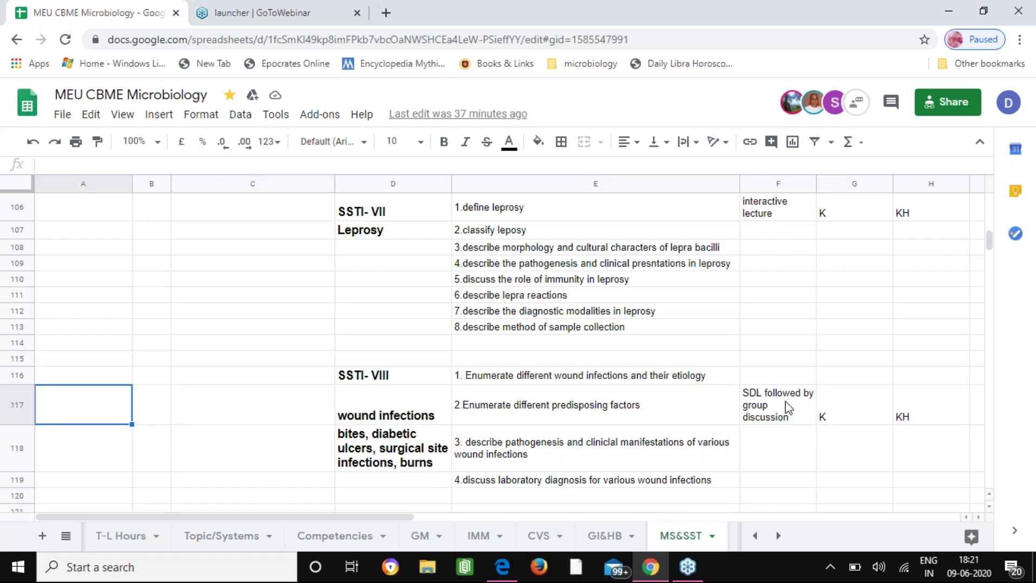
pyautogui.press('Down')
pyautogui.press('Down')
pyautogui.press('Down')
pyautogui.press('Down')
pyautogui.press('Down')
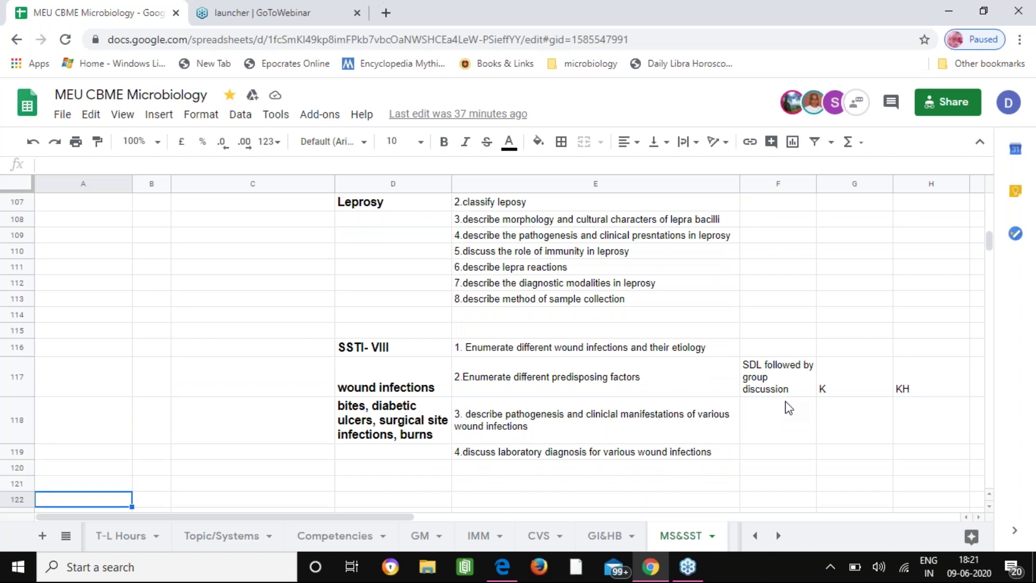
# Go back from row 122 past the SSTI-VIII wound infections session to the leprosy objectives in rows 108 to 113
pyautogui.press('Up')
pyautogui.press('Up')
pyautogui.press('Up')
pyautogui.press('Up')
pyautogui.press('Up')
pyautogui.press('Up')
pyautogui.press('Up')
pyautogui.press('Up')
pyautogui.press('Up')
pyautogui.press('Up')
pyautogui.press('Up')
pyautogui.press('Up')
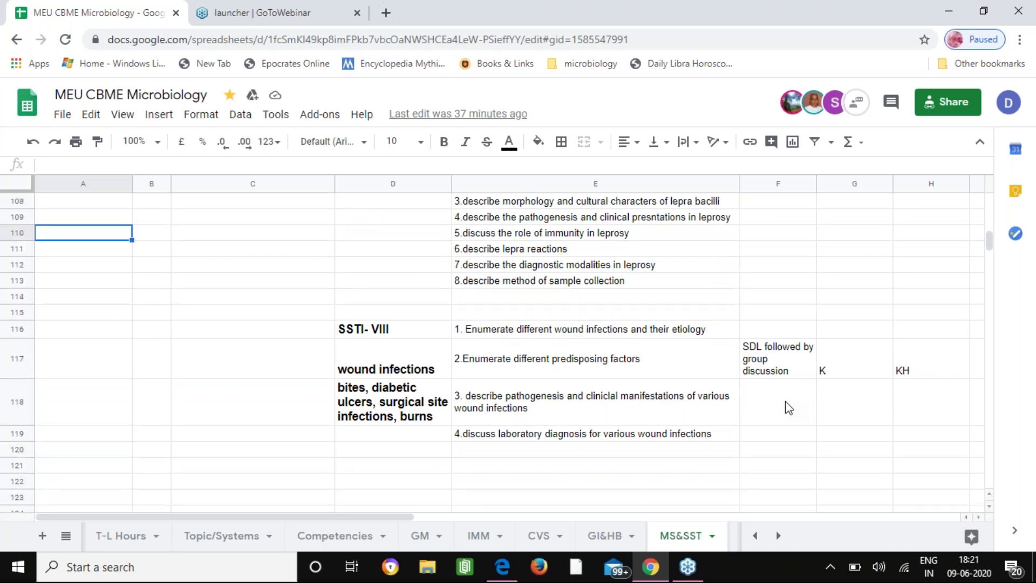
# Revisit the SSTI-VI session on systemic infections with predominant skin lesions, including its objectives and teaching method in rows 99 to 101
pyautogui.press('Up')
pyautogui.press('Up')
pyautogui.press('Up')
pyautogui.press('Up')
pyautogui.press('Up')
pyautogui.press('Up')
pyautogui.press('Up')
pyautogui.press('Up')
pyautogui.press('Up')
pyautogui.press('Up')
pyautogui.press('Up')
pyautogui.press('Up')
pyautogui.press('Up')
pyautogui.press('Up')
pyautogui.press('Up')
pyautogui.press('Up')
pyautogui.press('Up')
pyautogui.press('Up')
pyautogui.press('Up')
pyautogui.press('Up')
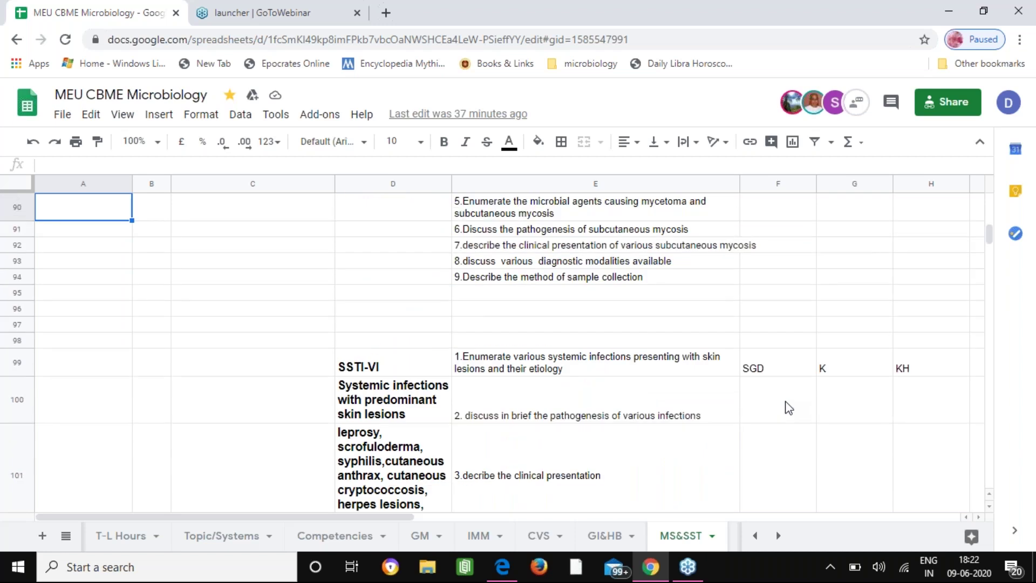
# Look over the subcutaneous mycosis and mycetoma objectives in rows 88 to 94 and their teaching method
pyautogui.press('Up')
pyautogui.press('Up')
pyautogui.press('Up')
pyautogui.press('Up')
pyautogui.press('Up')
pyautogui.press('Up')
pyautogui.press('Up')
pyautogui.press('Up')
pyautogui.press('Up')
pyautogui.press('Up')
pyautogui.press('Up')
pyautogui.press('Up')
pyautogui.press('Up')
pyautogui.press('Up')
pyautogui.press('Up')
pyautogui.press('Up')
pyautogui.press('Up')
pyautogui.press('Up')
pyautogui.press('Up')
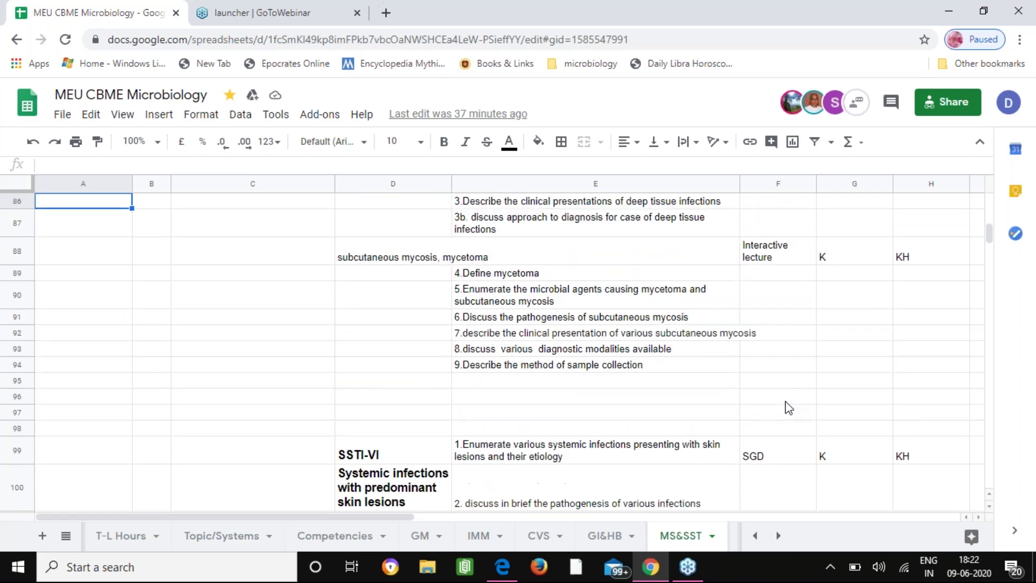
# Return to the MI4.2 competency and review the osteomyelitis objectives and teaching method in rows 40 to 44
pyautogui.press('Up')
pyautogui.press('Up')
pyautogui.press('Up')
pyautogui.press('Up')
pyautogui.press('Up')
pyautogui.press('Up')
pyautogui.press('Up')
pyautogui.press('Up')
pyautogui.press('Up')
pyautogui.press('Up')
pyautogui.press('Up')
pyautogui.press('Up')
pyautogui.press('Up')
pyautogui.press('Up')
pyautogui.press('Up')
pyautogui.press('Up')
pyautogui.press('Up')
pyautogui.press('Up')
pyautogui.press('Up')
pyautogui.press('Up')
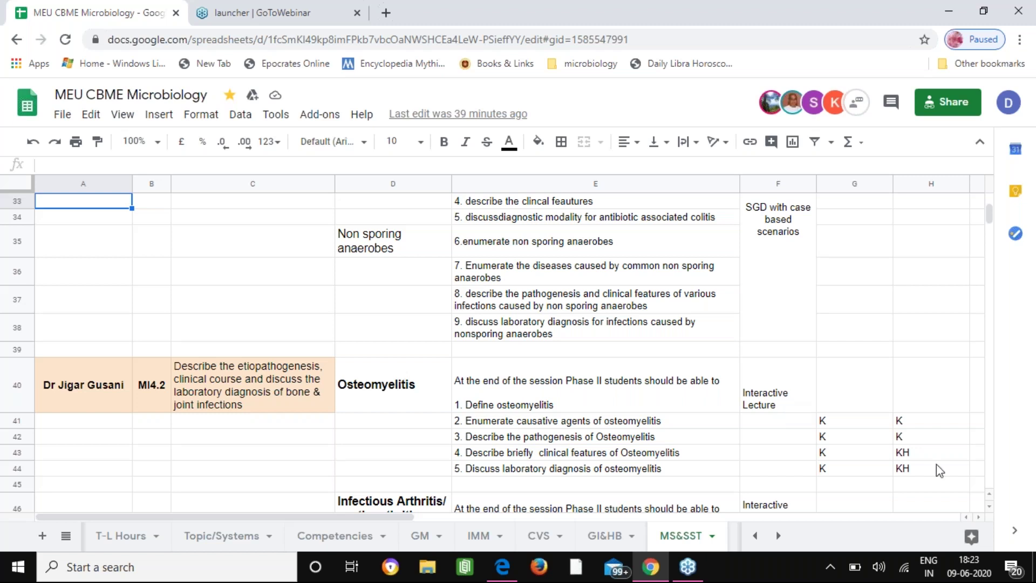
# Check the column H level for the osteomyelitis clinical features objective and the cells above it, up to row 33
pyautogui.click(911, 452)
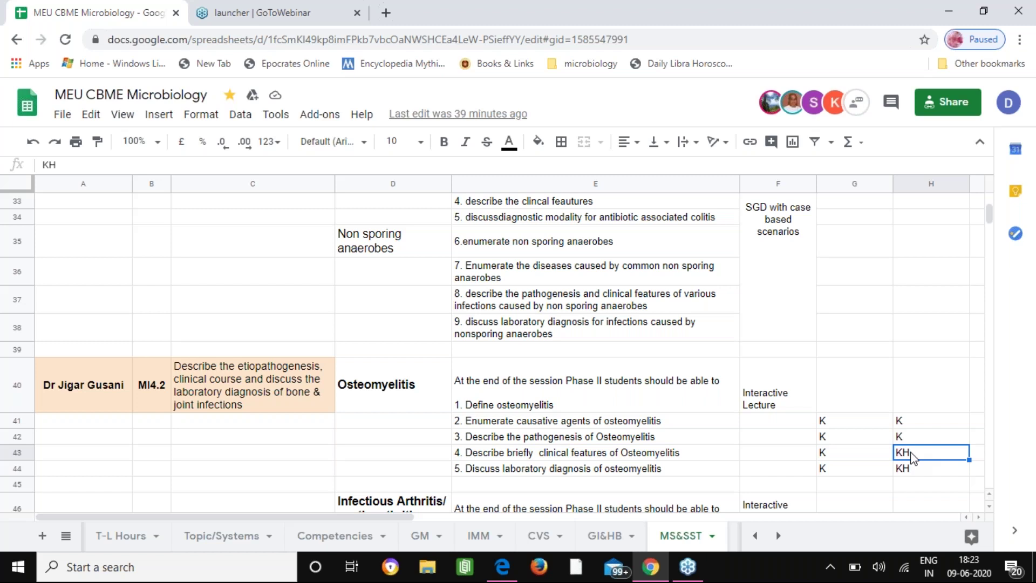
pyautogui.press('Up')
pyautogui.press('Up')
pyautogui.press('Up')
pyautogui.press('Up')
pyautogui.press('Up')
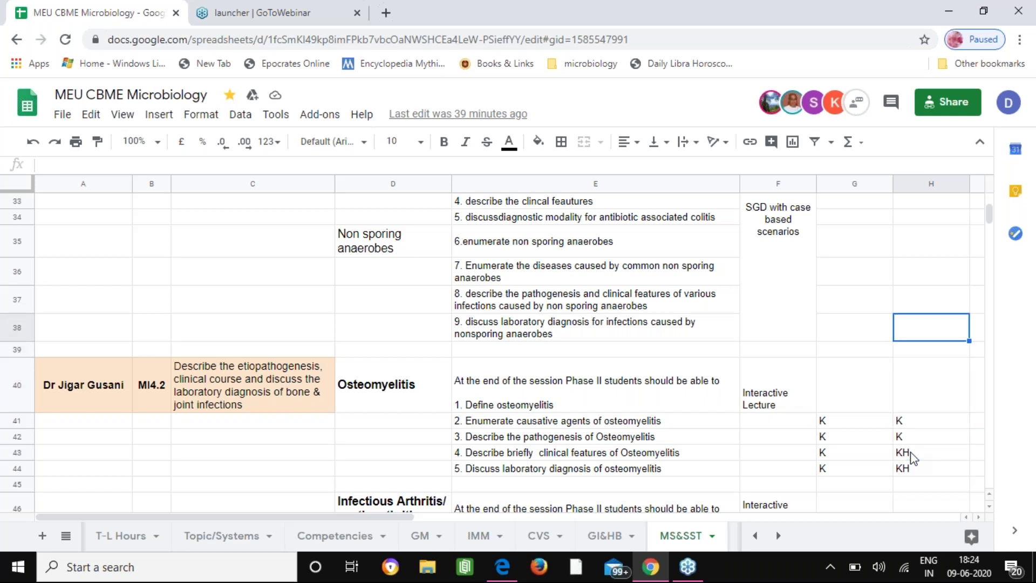
pyautogui.press('Up')
pyautogui.press('Up')
pyautogui.press('Up')
pyautogui.press('Up')
pyautogui.press('Up')
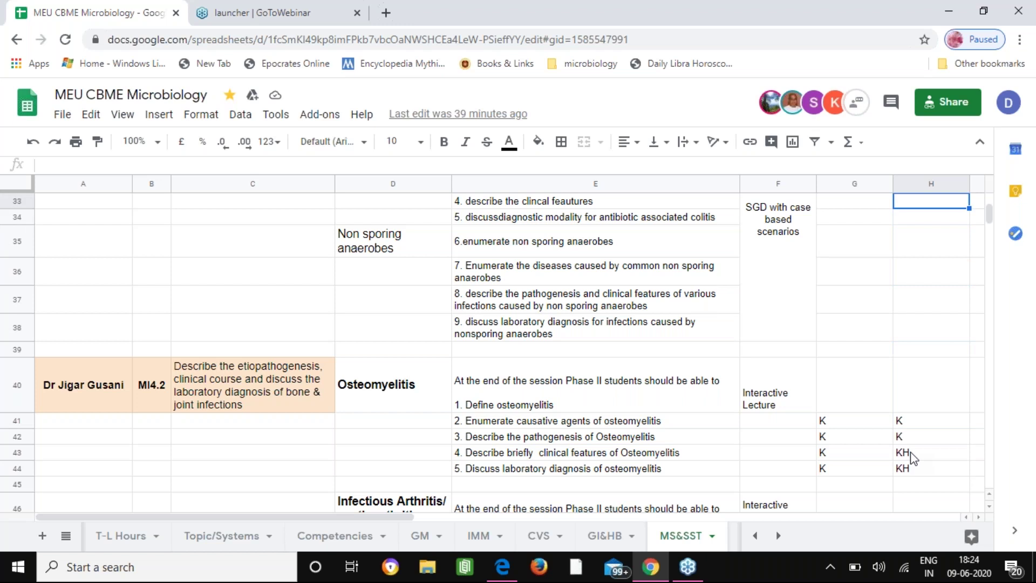
# Move on to competency MI4.3 and review the SSTI-I and SSTI-II objectives and teaching methods in rows 55 to 66
pyautogui.press('Down')
pyautogui.press('Down')
pyautogui.press('Down')
pyautogui.press('Down')
pyautogui.press('Down')
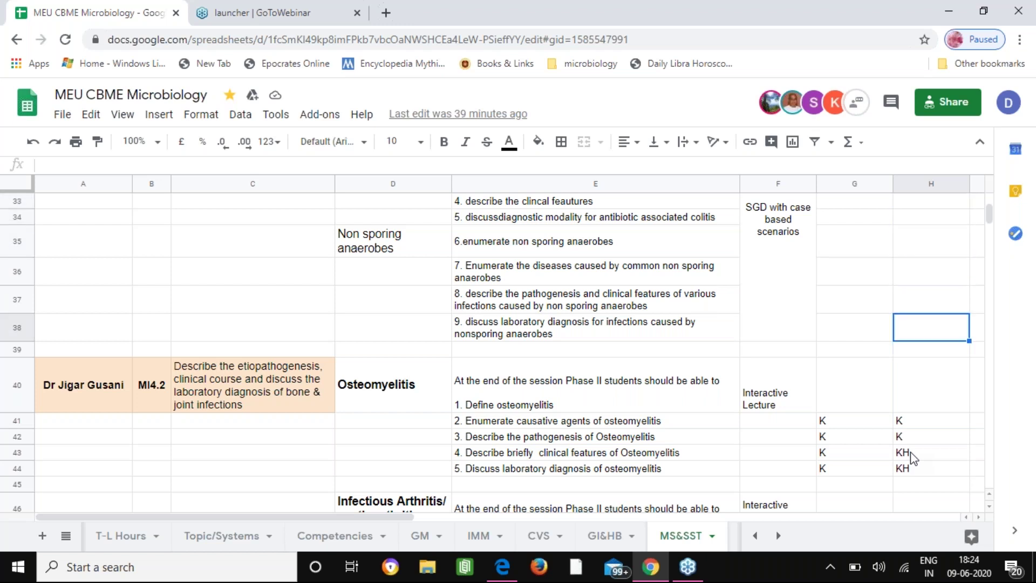
pyautogui.press('Down')
pyautogui.press('Down')
pyautogui.press('Down')
pyautogui.press('Down')
pyautogui.press('Down')
pyautogui.press('Down')
pyautogui.press('Down')
pyautogui.press('Down')
pyautogui.press('Down')
pyautogui.press('Down')
pyautogui.press('Down')
pyautogui.press('Down')
pyautogui.press('Down')
pyautogui.press('Down')
pyautogui.press('Down')
pyautogui.press('Down')
pyautogui.press('Down')
pyautogui.press('Down')
pyautogui.press('Down')
pyautogui.press('Down')
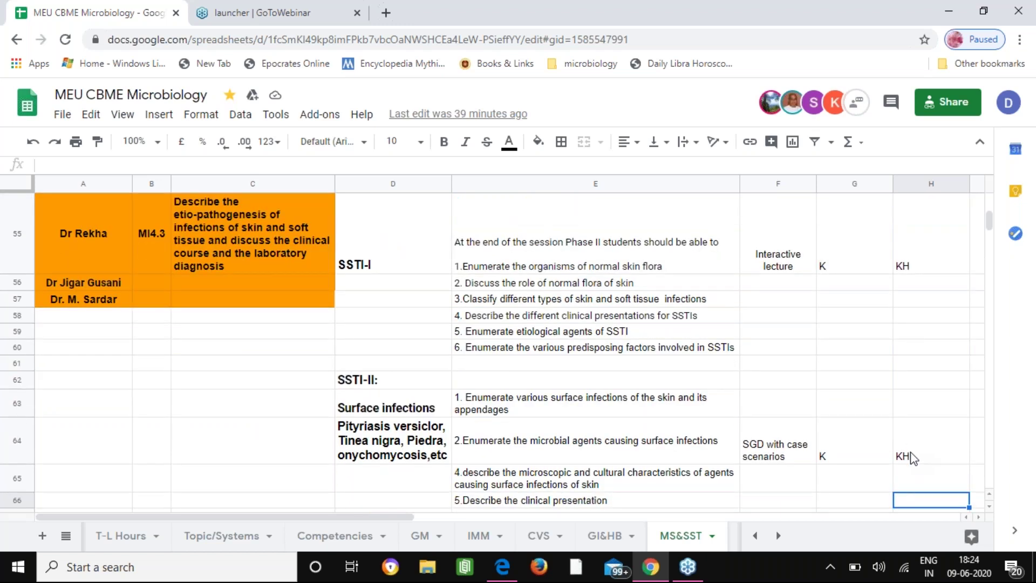
# Review the SSTI-IV session on deeper tissue infections and the mycetoma objectives, from row 82 down to row 94
pyautogui.press('Down')
pyautogui.press('Down')
pyautogui.press('Down')
pyautogui.press('Down')
pyautogui.press('Down')
pyautogui.press('Down')
pyautogui.press('Down')
pyautogui.press('Down')
pyautogui.press('Down')
pyautogui.press('Down')
pyautogui.press('Down')
pyautogui.press('Down')
pyautogui.press('Down')
pyautogui.press('Down')
pyautogui.press('Down')
pyautogui.press('Down')
pyautogui.press('Down')
pyautogui.press('Down')
pyautogui.press('Down')
pyautogui.press('Down')
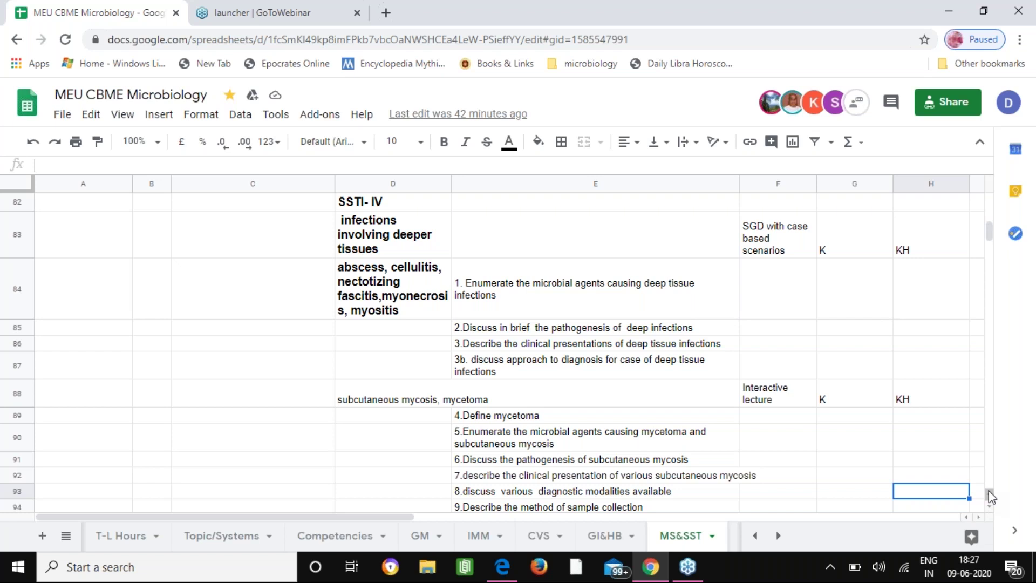
# Go back to the SSTI-II surface infections session and look over its topic, objectives and teaching method in rows 62 to 68
pyautogui.scroll(5, 989, 491)
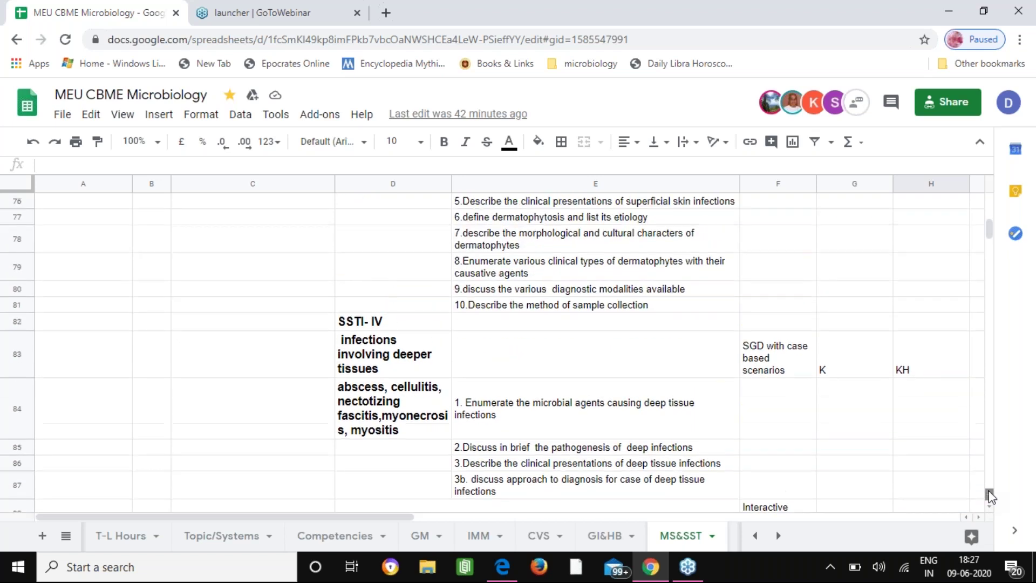
pyautogui.scroll(3, 989, 494)
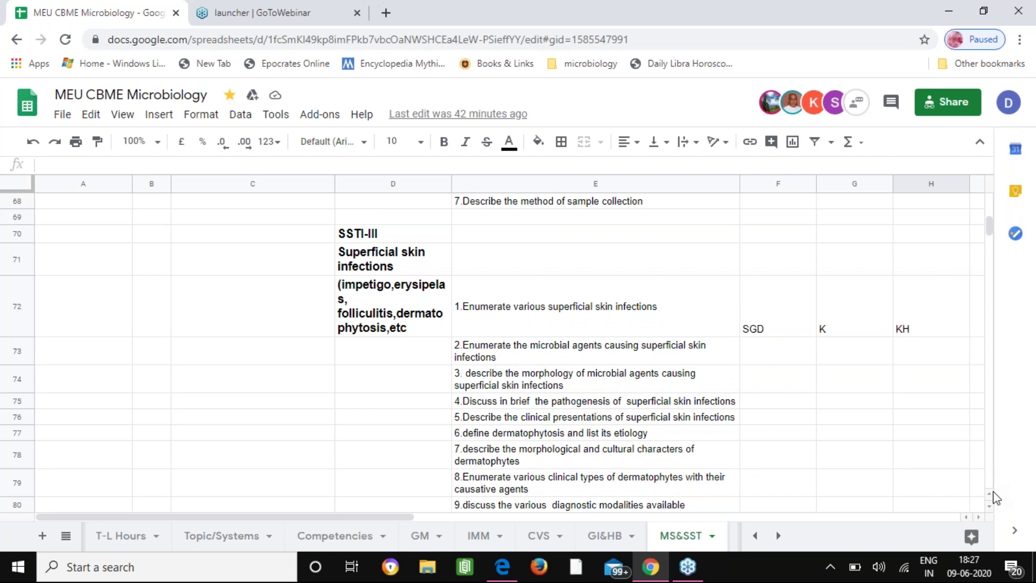
pyautogui.scroll(3, 992, 498)
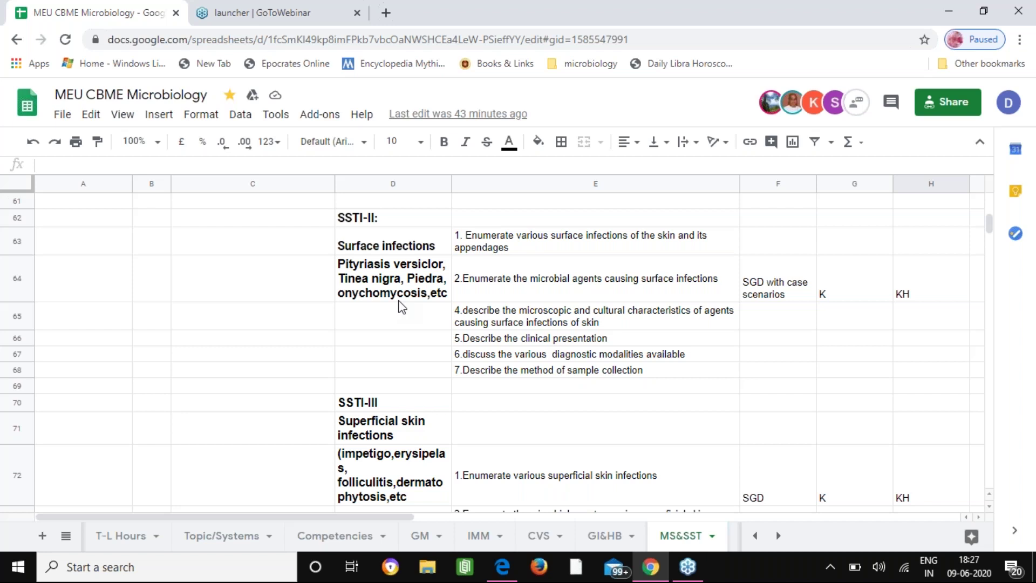
# Recheck the deep tissue infection and subcutaneous mycosis objectives in rows 84 to 94
pyautogui.scroll(-10, 402, 307)
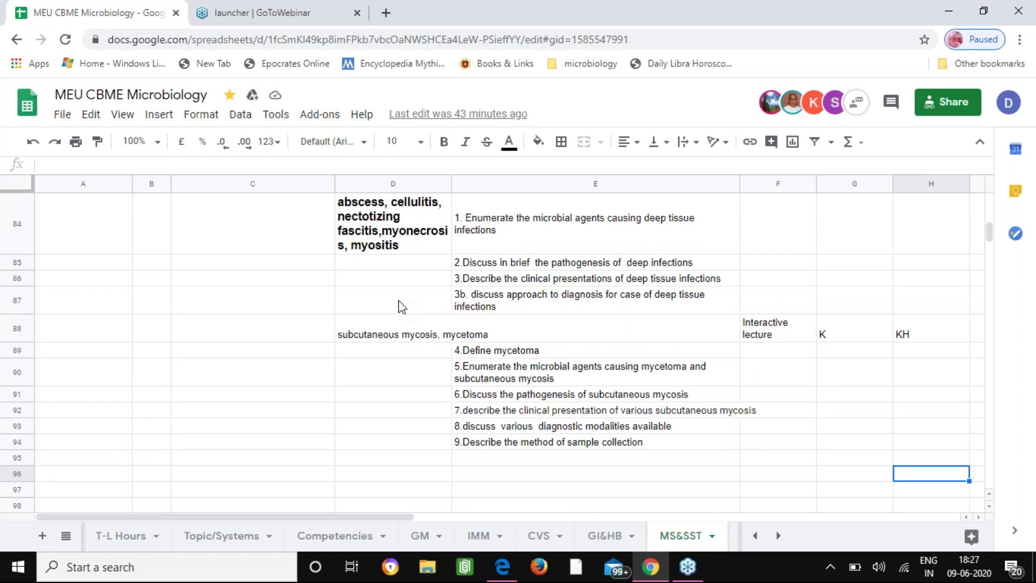
pyautogui.press('Up')
pyautogui.press('Up')
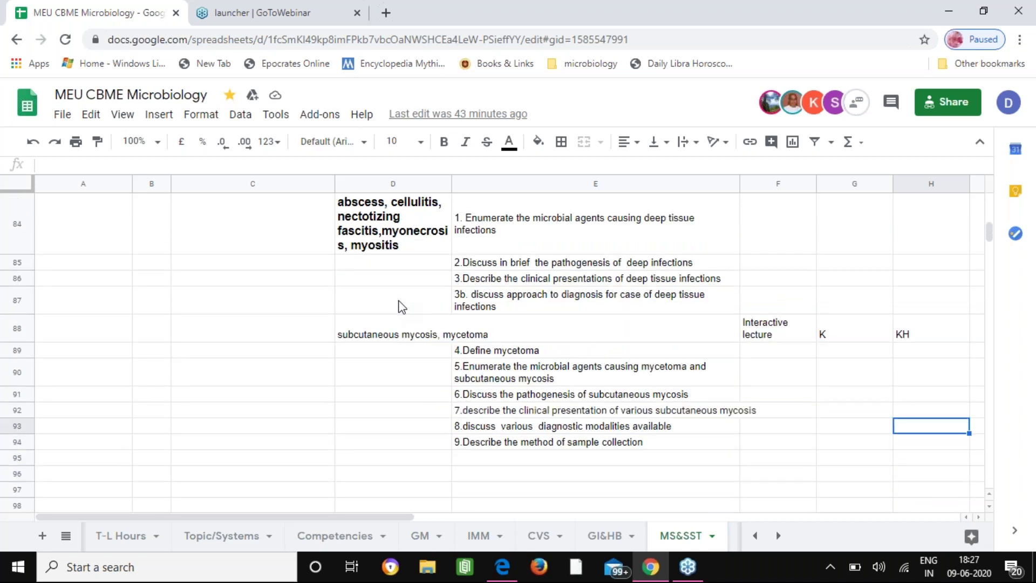
# Return to the SSTI-III superficial skin infections session and review its topic, objectives and teaching method from row 70 onward
pyautogui.press('Up')
pyautogui.press('Up')
pyautogui.press('Up')
pyautogui.press('Up')
pyautogui.press('Up')
pyautogui.press('Up')
pyautogui.press('Up')
pyautogui.press('Up')
pyautogui.press('Up')
pyautogui.press('Up')
pyautogui.press('Up')
pyautogui.press('Up')
pyautogui.press('Up')
pyautogui.press('Up')
pyautogui.press('Up')
pyautogui.press('Up')
pyautogui.press('Up')
pyautogui.press('Up')
pyautogui.press('Up')
pyautogui.press('Up')
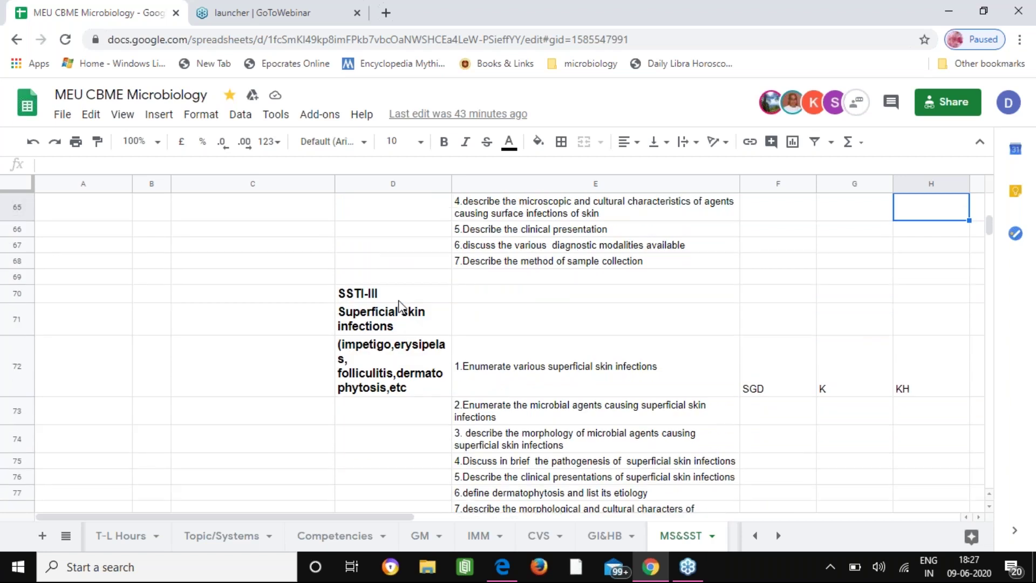
# Go back to the septic arthritis objectives and the SSTI-I session, and check their domains and levels in rows 49 to 60
pyautogui.press('Up')
pyautogui.press('Up')
pyautogui.press('Up')
pyautogui.press('Up')
pyautogui.press('Up')
pyautogui.press('Up')
pyautogui.press('Up')
pyautogui.press('Up')
pyautogui.press('Up')
pyautogui.press('Up')
pyautogui.press('Up')
pyautogui.press('Up')
pyautogui.press('Up')
pyautogui.press('Up')
pyautogui.press('Up')
pyautogui.press('Up')
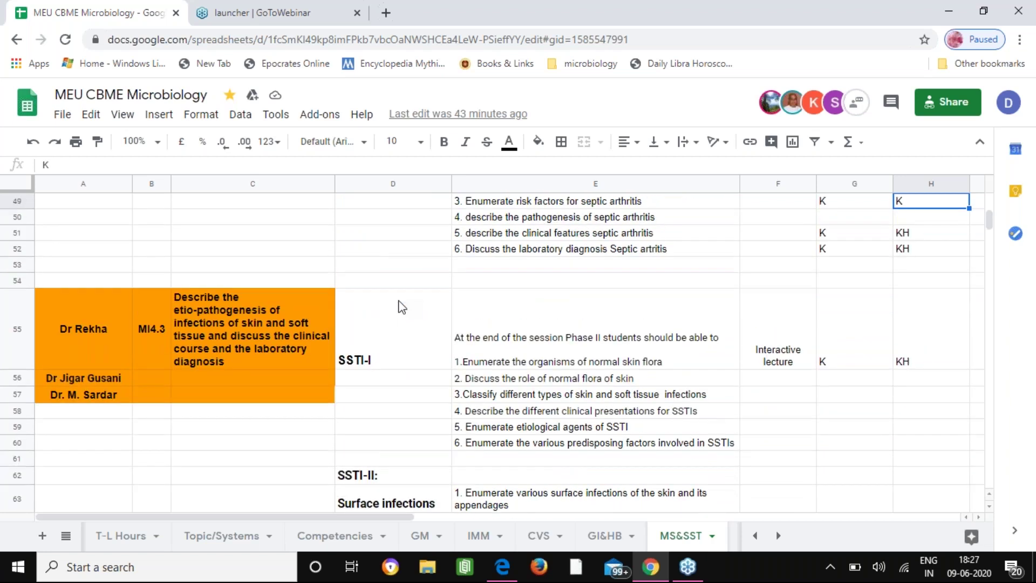
pyautogui.press('Down')
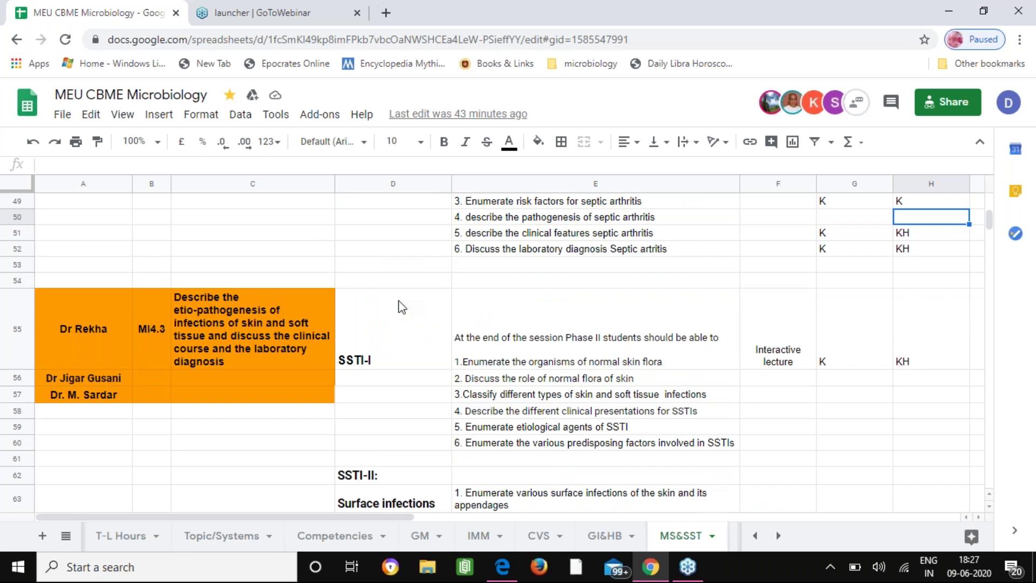
pyautogui.press('Down')
pyautogui.press('Down')
pyautogui.press('Up')
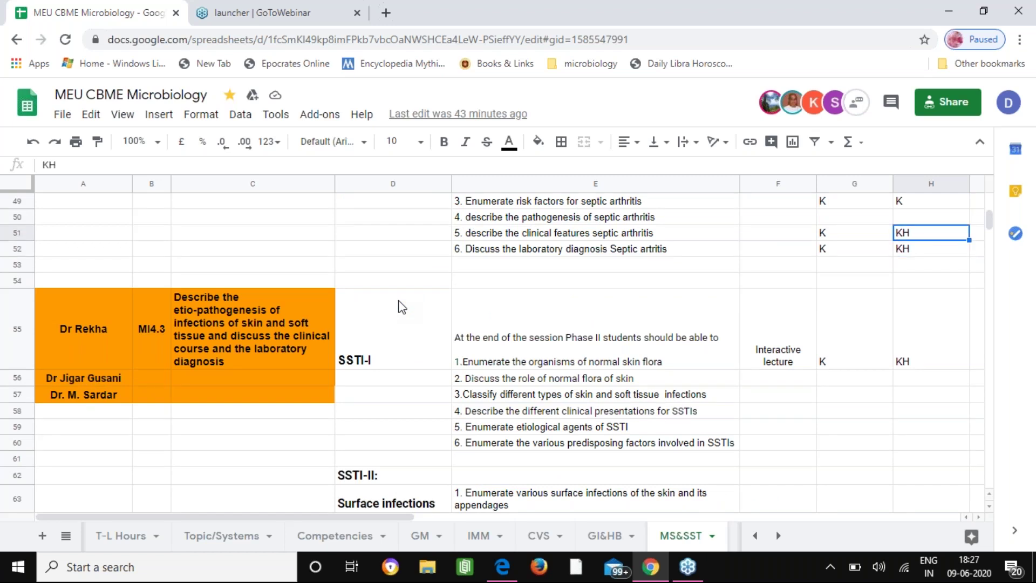
# Look back over the botulism, tetanus and gas gangrene sessions in rows 9 to 28, including their teaching methods and levels
pyautogui.press('Up')
pyautogui.press('Up')
pyautogui.press('Up')
pyautogui.press('Up')
pyautogui.press('Up')
pyautogui.press('Up')
pyautogui.press('Up')
pyautogui.press('Up')
pyautogui.press('Up')
pyautogui.press('Up')
pyautogui.press('Up')
pyautogui.press('Up')
pyautogui.press('Up')
pyautogui.press('Up')
pyautogui.press('Up')
pyautogui.press('Up')
pyautogui.press('Up')
pyautogui.press('Up')
pyautogui.press('Up')
pyautogui.press('Up')
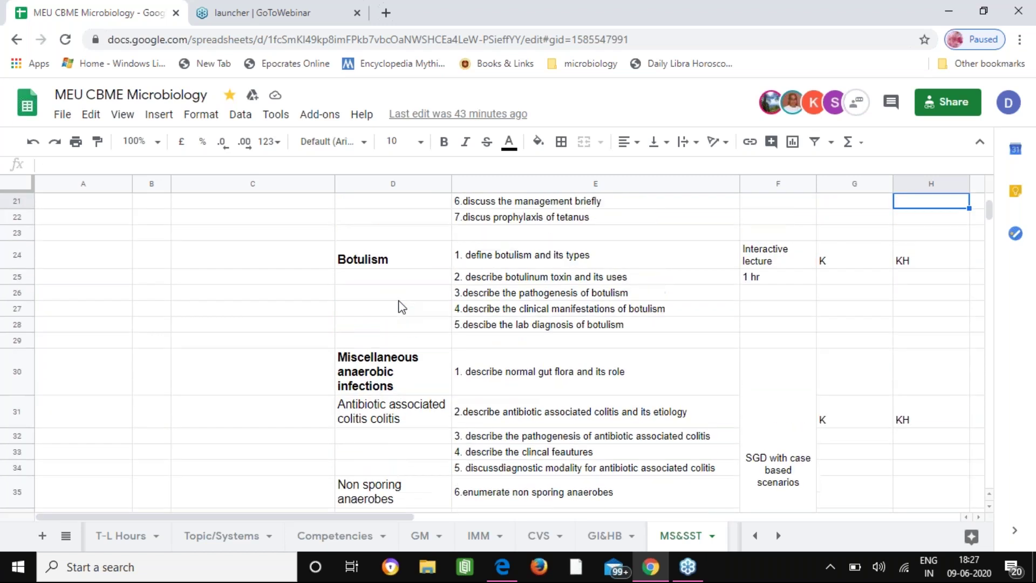
pyautogui.press('Up')
pyautogui.press('Up')
pyautogui.press('Up')
pyautogui.press('Up')
pyautogui.press('Up')
pyautogui.press('Up')
pyautogui.press('Up')
pyautogui.press('Up')
pyautogui.press('Up')
pyautogui.press('Up')
pyautogui.press('Up')
pyautogui.press('Up')
pyautogui.press('Up')
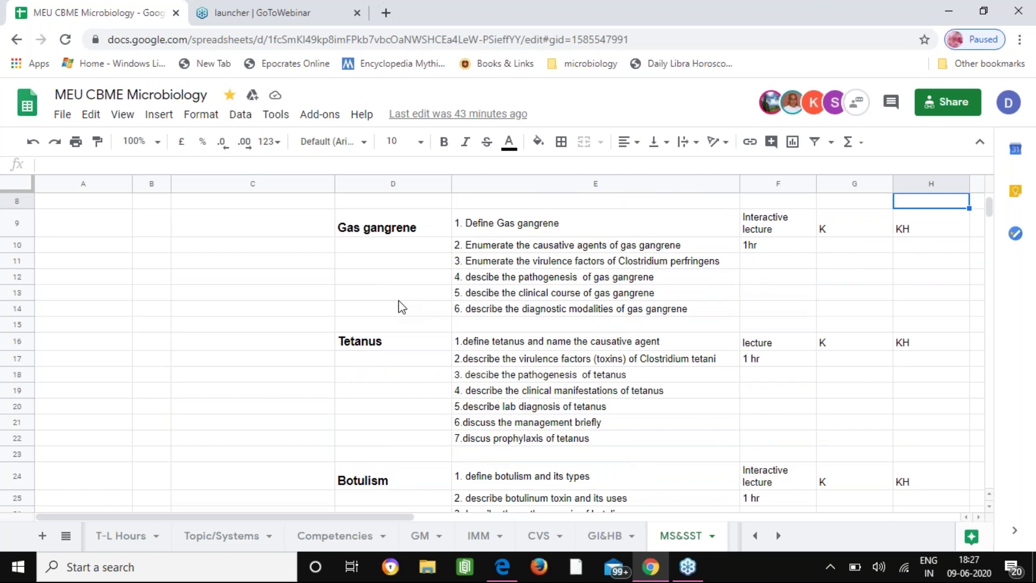
# Return to the start of the sheet and review the column headings and the MI4.1 anaerobes session in rows 1 to 7
pyautogui.press('Up')
pyautogui.press('Up')
pyautogui.press('Up')
pyautogui.press('Up')
pyautogui.press('Up')
pyautogui.press('Up')
pyautogui.press('Up')
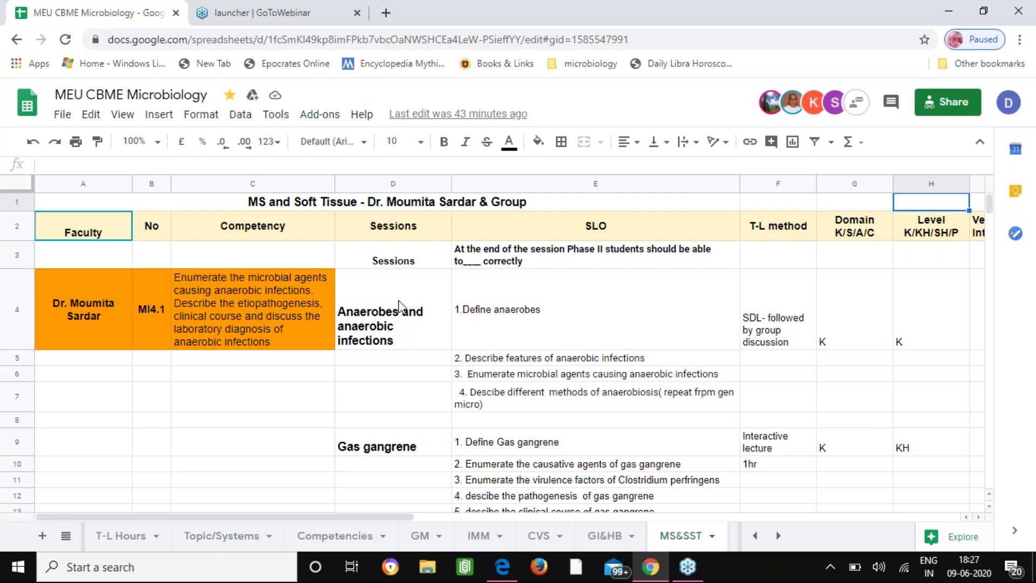
# Go from the anaerobic infection sessions down to the MI4.3 SSTI-I and SSTI-II sessions in rows 55 to 66
pyautogui.press('Down')
pyautogui.press('Down')
pyautogui.press('Down')
pyautogui.press('Down')
pyautogui.press('Down')
pyautogui.press('Down')
pyautogui.press('Down')
pyautogui.press('Down')
pyautogui.press('Down')
pyautogui.press('Down')
pyautogui.press('Down')
pyautogui.press('Down')
pyautogui.press('Down')
pyautogui.press('Down')
pyautogui.press('Down')
pyautogui.press('Down')
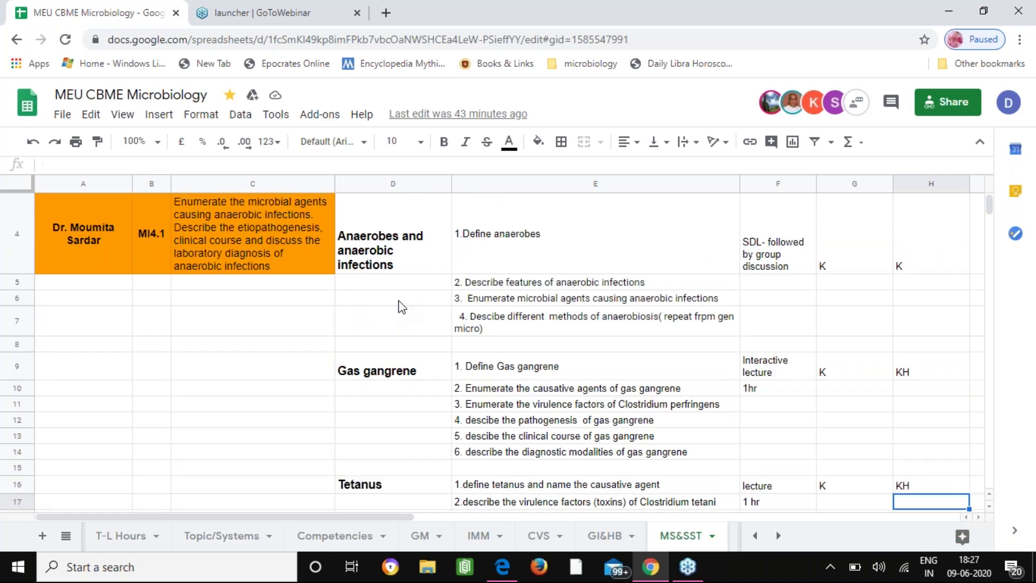
pyautogui.press('Down')
pyautogui.press('Down')
pyautogui.press('Down')
pyautogui.press('Down')
pyautogui.press('Down')
pyautogui.press('Down')
pyautogui.press('Down')
pyautogui.press('Down')
pyautogui.press('Down')
pyautogui.press('Down')
pyautogui.press('Down')
pyautogui.press('Down')
pyautogui.press('Down')
pyautogui.press('Down')
pyautogui.press('Down')
pyautogui.press('Down')
pyautogui.press('Down')
pyautogui.press('Down')
pyautogui.press('Down')
pyautogui.press('Down')
pyautogui.press('Down')
pyautogui.press('Down')
pyautogui.press('Down')
pyautogui.press('Down')
pyautogui.press('Down')
pyautogui.press('Down')
pyautogui.press('Down')
pyautogui.press('Down')
pyautogui.press('Down')
pyautogui.press('Down')
pyautogui.press('Down')
pyautogui.press('Down')
pyautogui.press('Down')
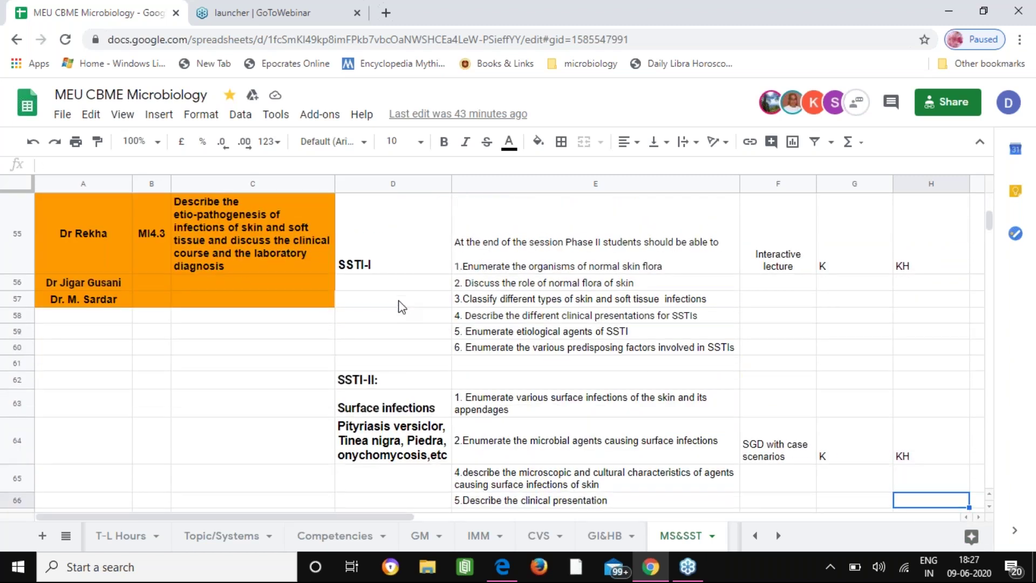
# Look over the dermatophytosis objectives and the SSTI-IV deeper tissue infections session in rows 77 to 88
pyautogui.press('Down')
pyautogui.press('Down')
pyautogui.press('Down')
pyautogui.press('Down')
pyautogui.press('Down')
pyautogui.press('Down')
pyautogui.press('Down')
pyautogui.press('Down')
pyautogui.press('Down')
pyautogui.press('Down')
pyautogui.press('Down')
pyautogui.press('Down')
pyautogui.press('Down')
pyautogui.press('Down')
pyautogui.press('Down')
pyautogui.press('Down')
pyautogui.press('Down')
pyautogui.press('Down')
pyautogui.press('Down')
pyautogui.press('Down')
pyautogui.press('Down')
pyautogui.press('Down')
pyautogui.press('Down')
pyautogui.press('Down')
pyautogui.press('Down')
pyautogui.press('Down')
pyautogui.press('Down')
pyautogui.press('Down')
pyautogui.press('Down')
pyautogui.press('Down')
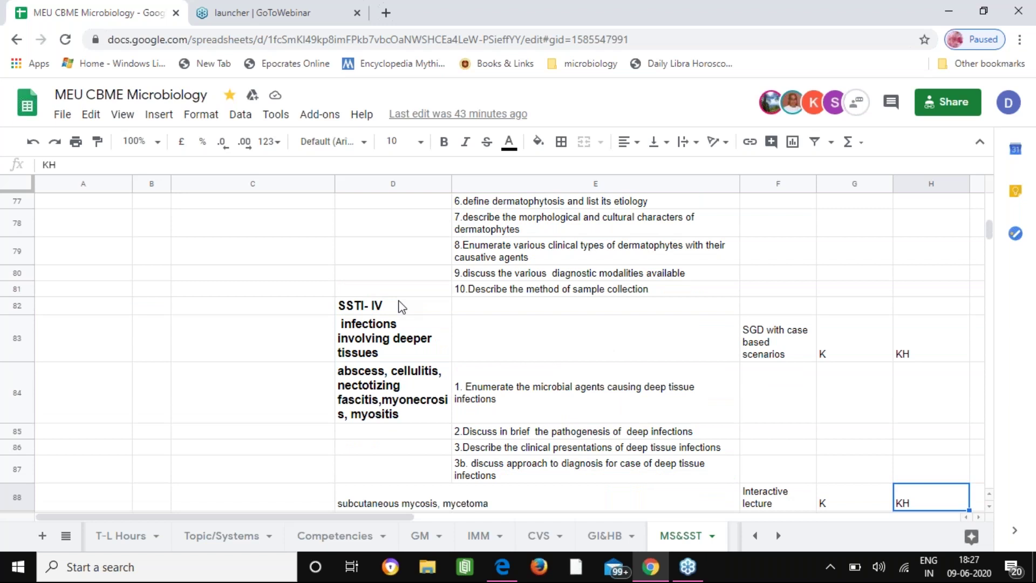
# Review the SSTI-VI session on systemic infections with predominant skin lesions, with its objectives and teaching method, in rows 99 to 104
pyautogui.press('Down')
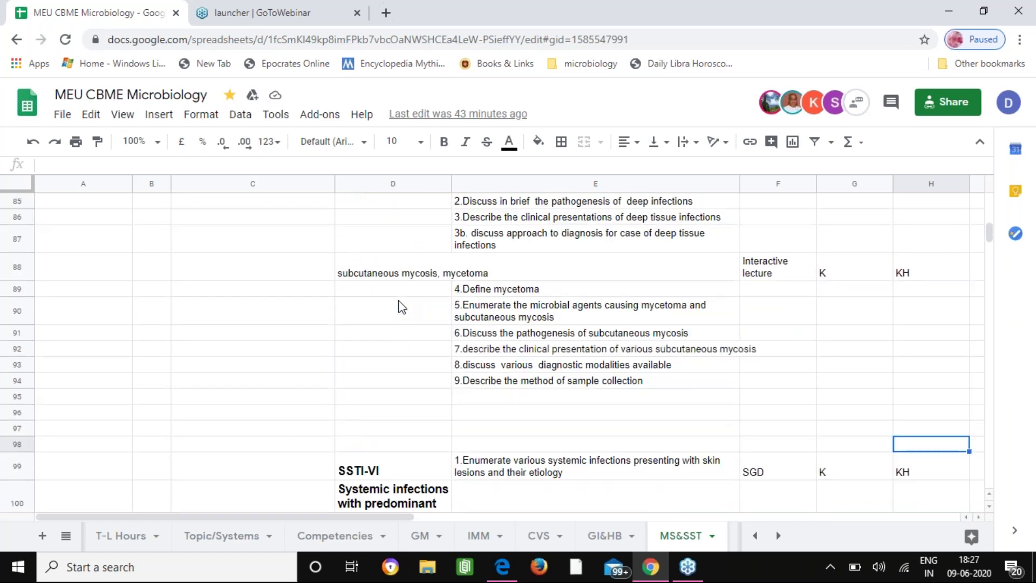
pyautogui.press('Down')
pyautogui.press('Down')
pyautogui.press('Down')
pyautogui.press('Down')
pyautogui.press('Down')
pyautogui.press('Down')
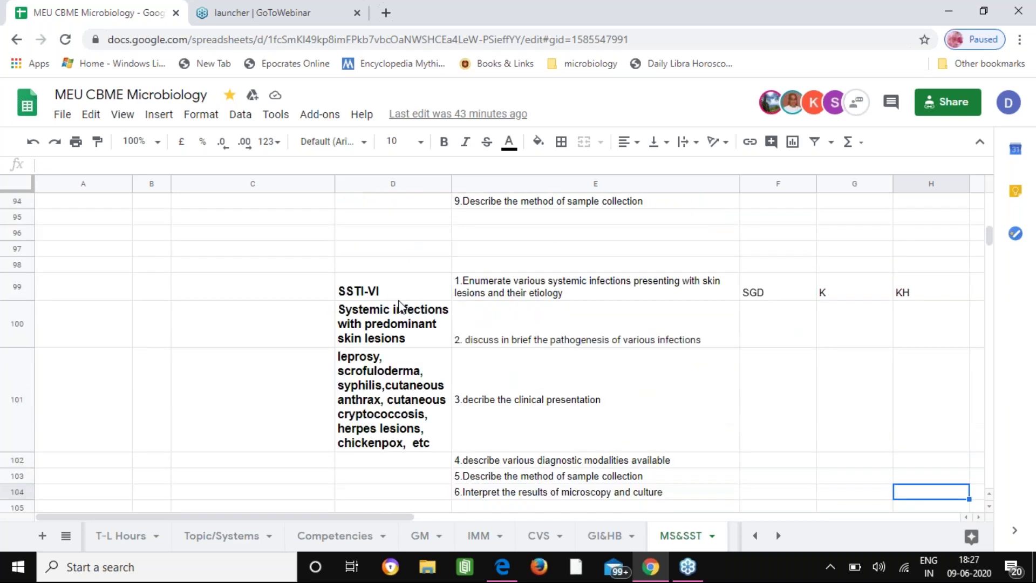